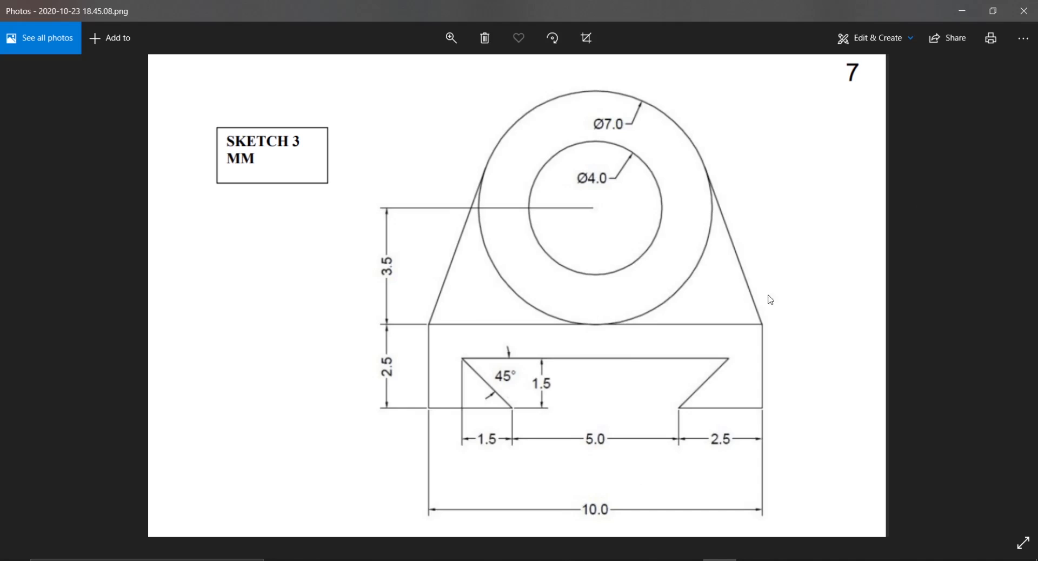
Step: Put the reference drawing away, switch to SOLIDWORKS and set the part's unit system to MMGS
{"action": "left_click", "coordinate": [966, 11]}
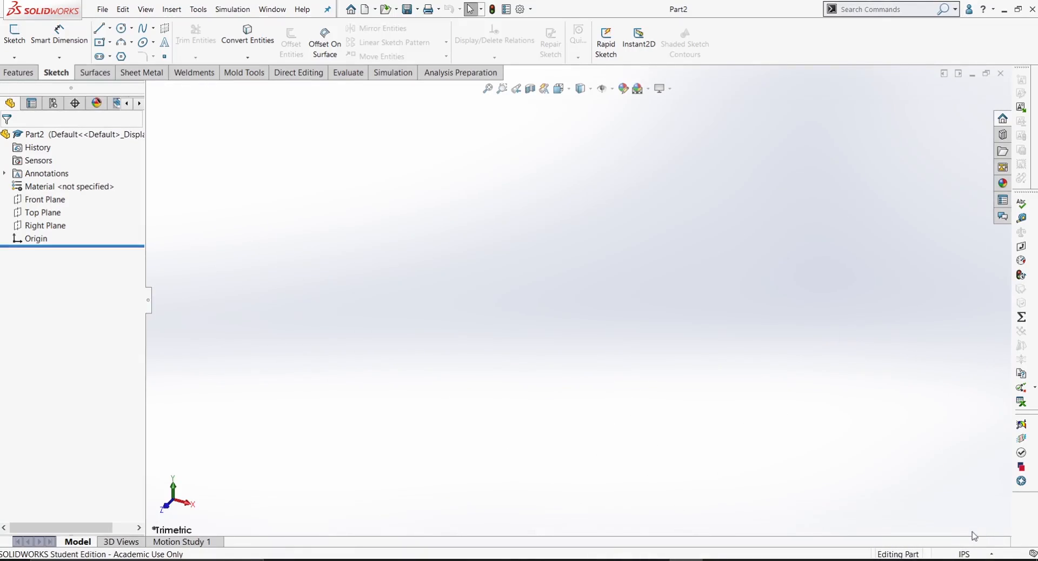
{"action": "left_click", "coordinate": [971, 553]}
{"action": "left_click", "coordinate": [942, 505]}
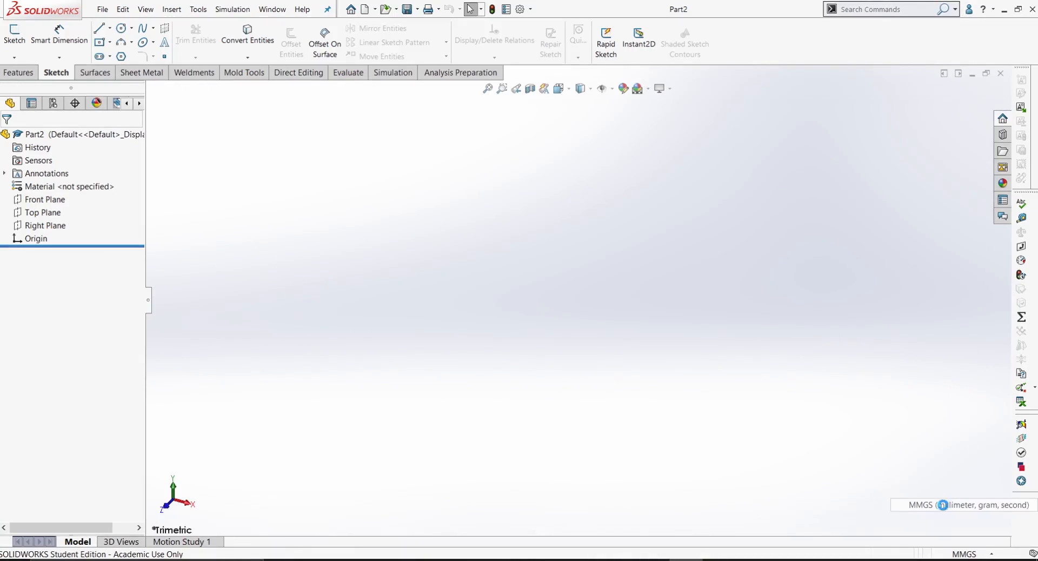
Step: Start a sketch on the Front Plane and draw two concentric circles centred on the origin, the outer one about 87 mm in diameter
{"action": "left_click", "coordinate": [14, 33]}
{"action": "left_click", "coordinate": [442, 192]}
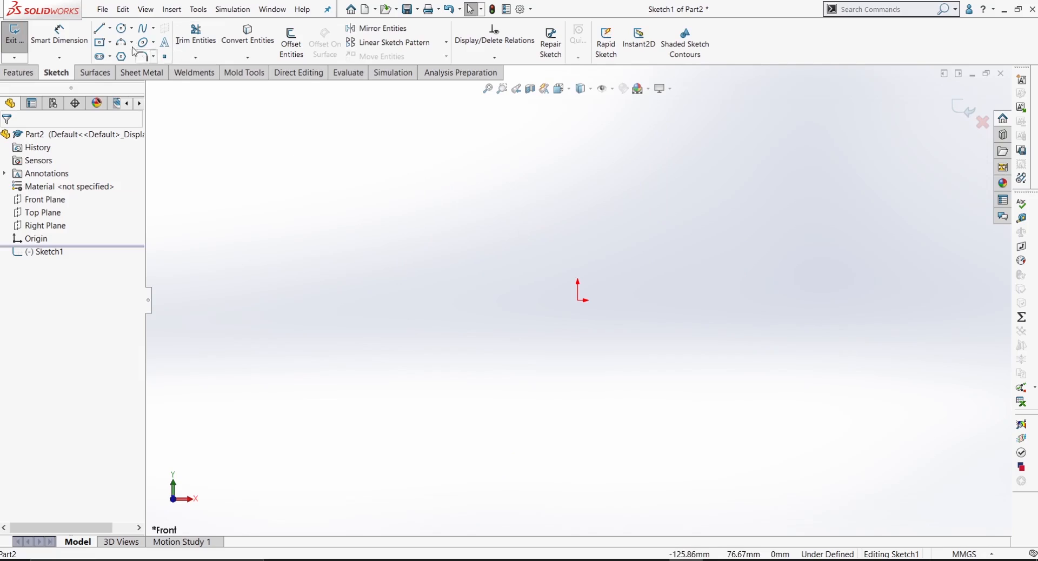
{"action": "left_click", "coordinate": [124, 28]}
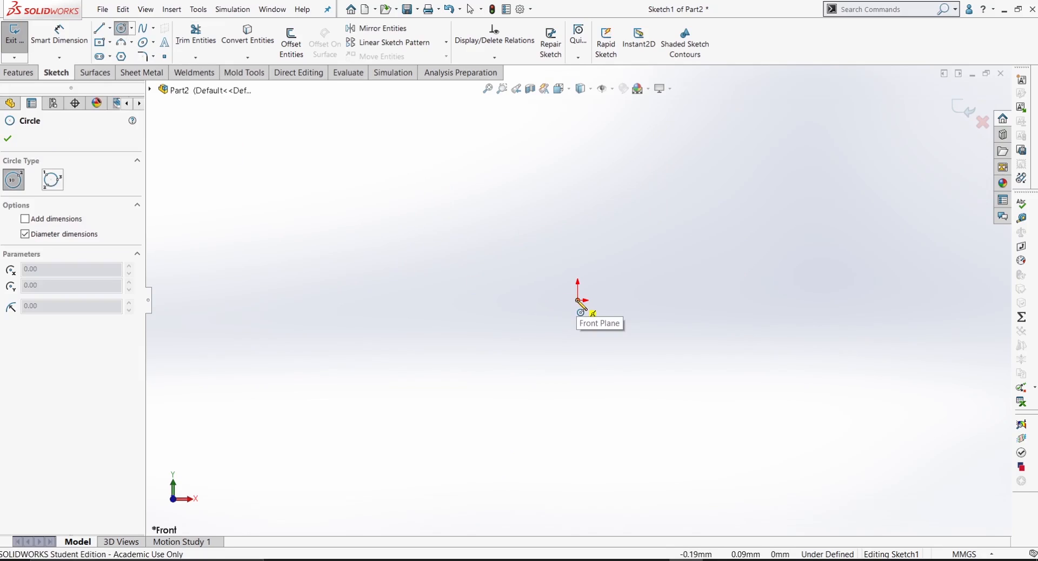
{"action": "left_click_drag", "start_coordinate": [577, 300], "coordinate": [610, 371]}
{"action": "left_click_drag", "start_coordinate": [578, 300], "coordinate": [625, 417]}
{"action": "left_click", "coordinate": [625, 416]}
{"action": "scroll", "coordinate": [625, 418], "scroll_direction": "up", "scroll_amount": 4}
{"action": "scroll", "coordinate": [599, 438], "scroll_direction": "down", "scroll_amount": 3}
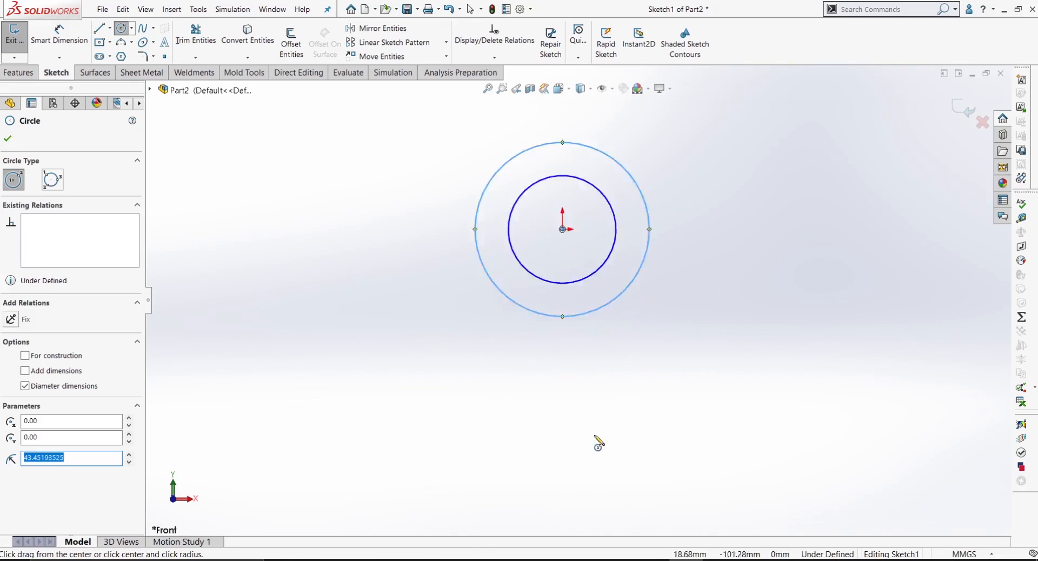
{"action": "scroll", "coordinate": [554, 401], "scroll_direction": "up", "scroll_amount": 2}
{"action": "scroll", "coordinate": [548, 383], "scroll_direction": "down", "scroll_amount": 2}
{"action": "scroll", "coordinate": [553, 368], "scroll_direction": "up", "scroll_amount": 1}
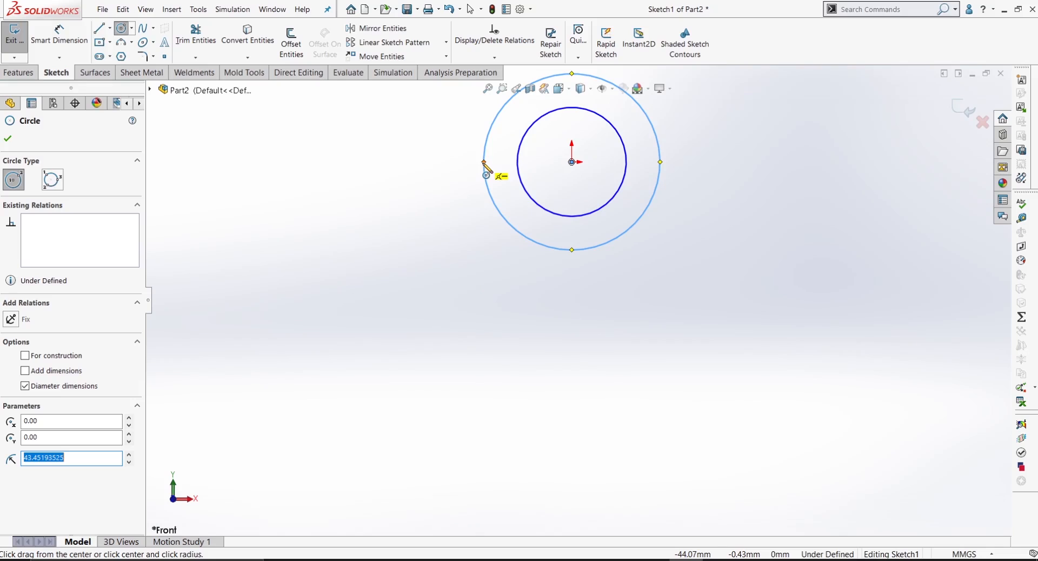
{"action": "left_click", "coordinate": [486, 145]}
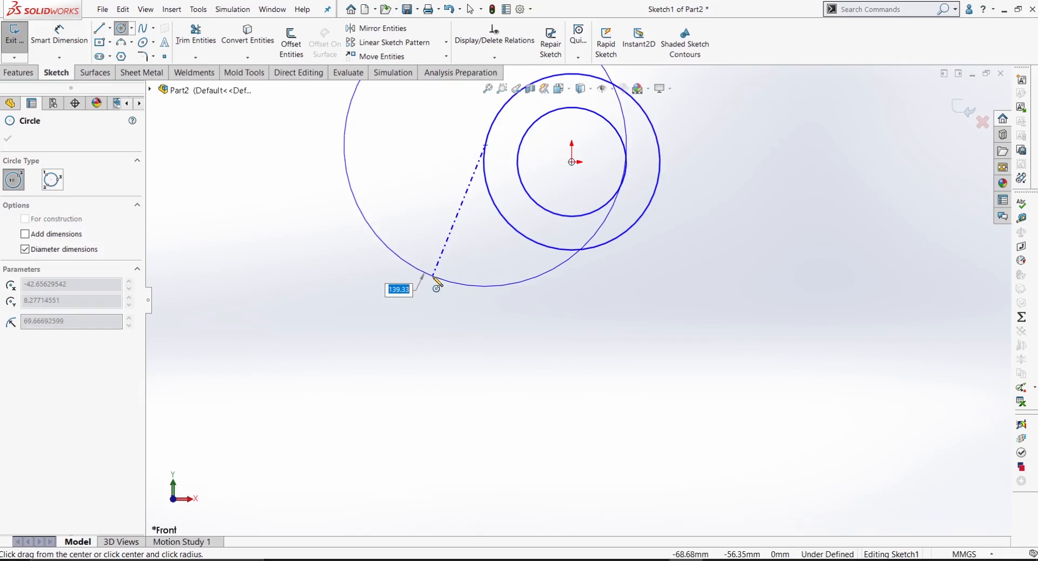
{"action": "right_click", "coordinate": [430, 219]}
{"action": "left_click", "coordinate": [457, 227]}
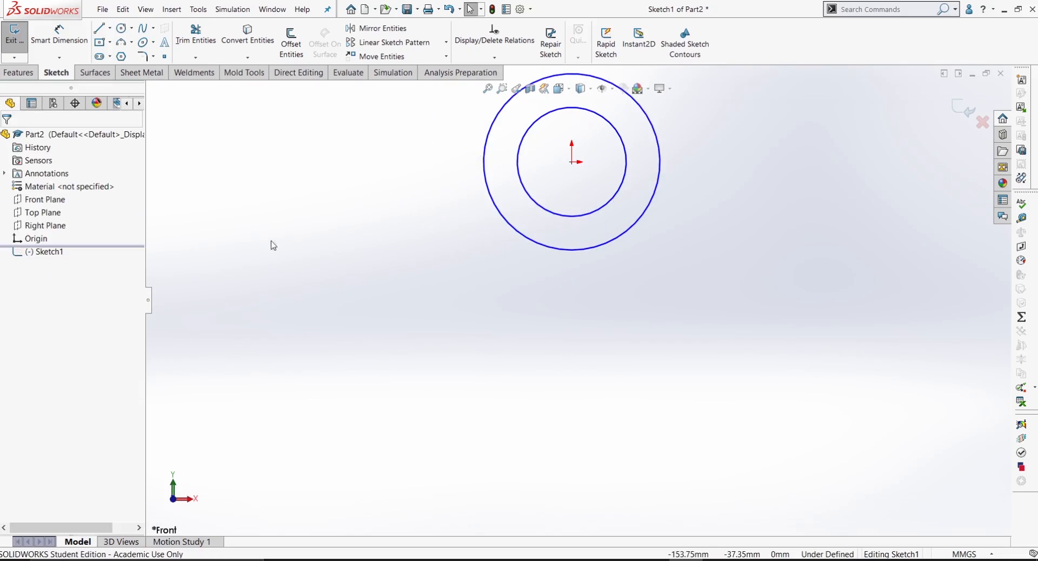
Step: Sketch a slanted line about 83 mm long down from the outer circle's upper left, a horizontal line about 70 mm long, and a vertical centreline to the origin
{"action": "key", "text": "l"}
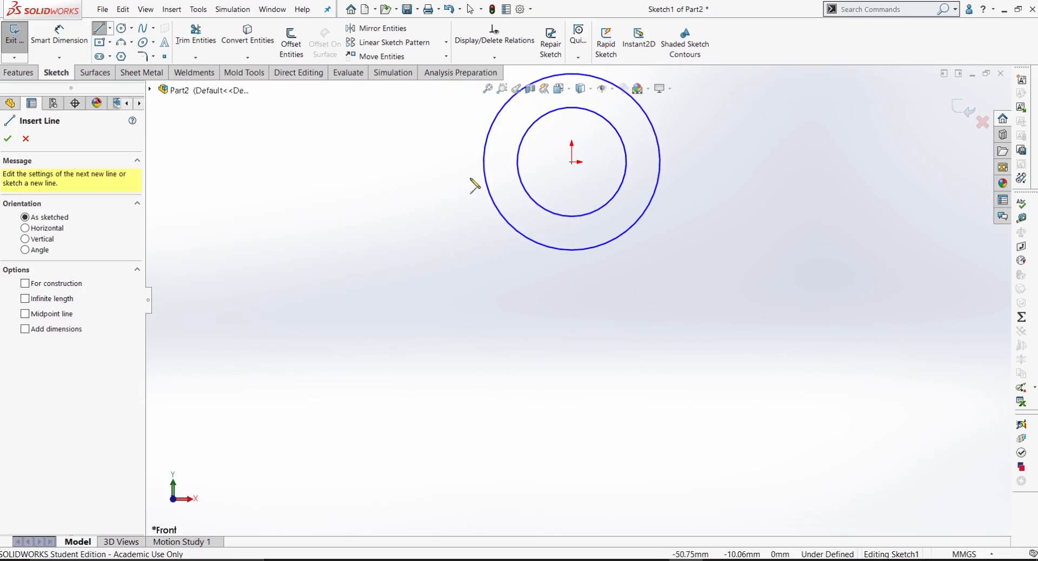
{"action": "left_click", "coordinate": [491, 149]}
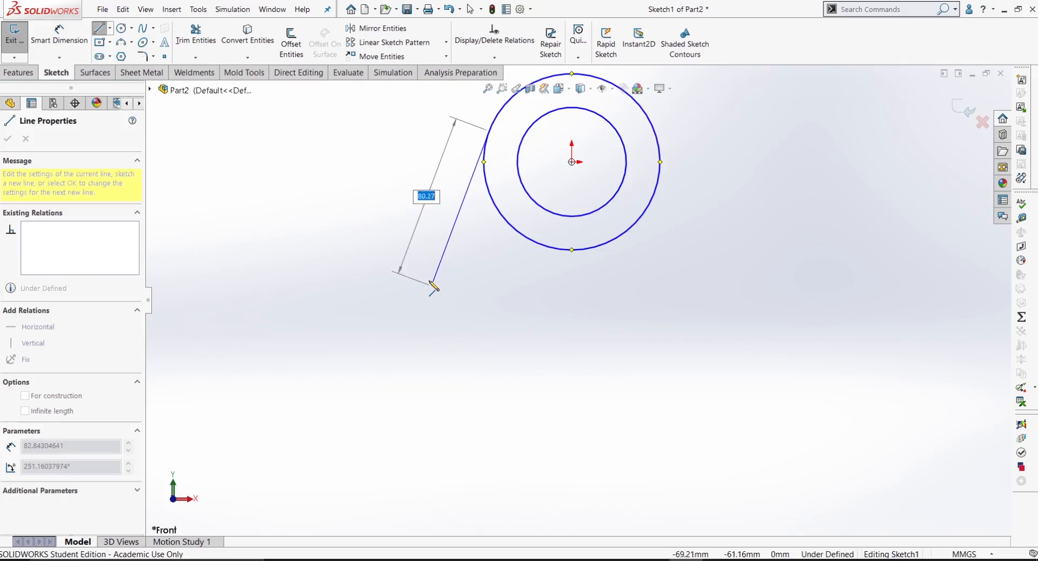
{"action": "left_click", "coordinate": [430, 287]}
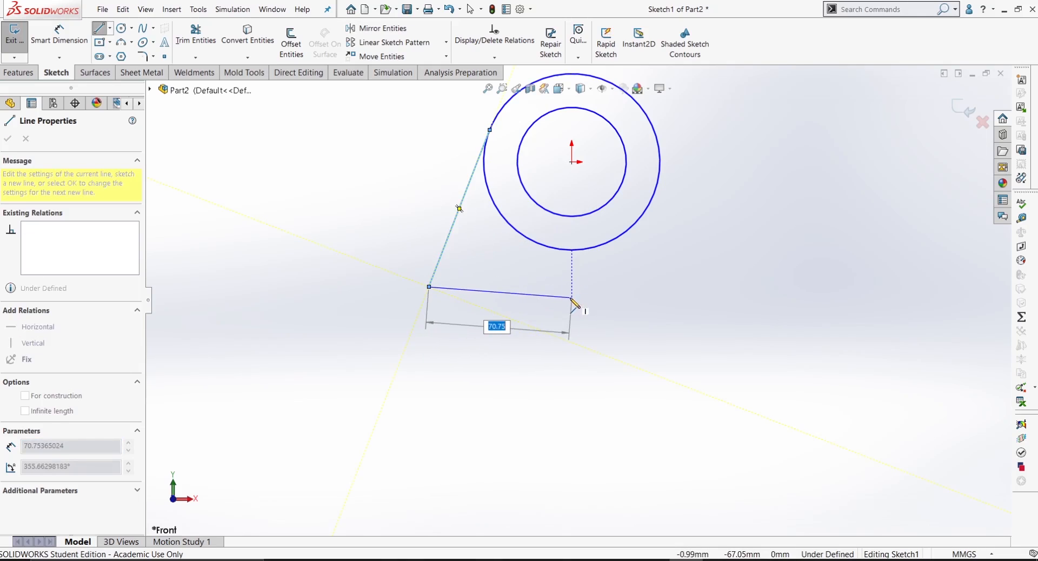
{"action": "left_click", "coordinate": [571, 287]}
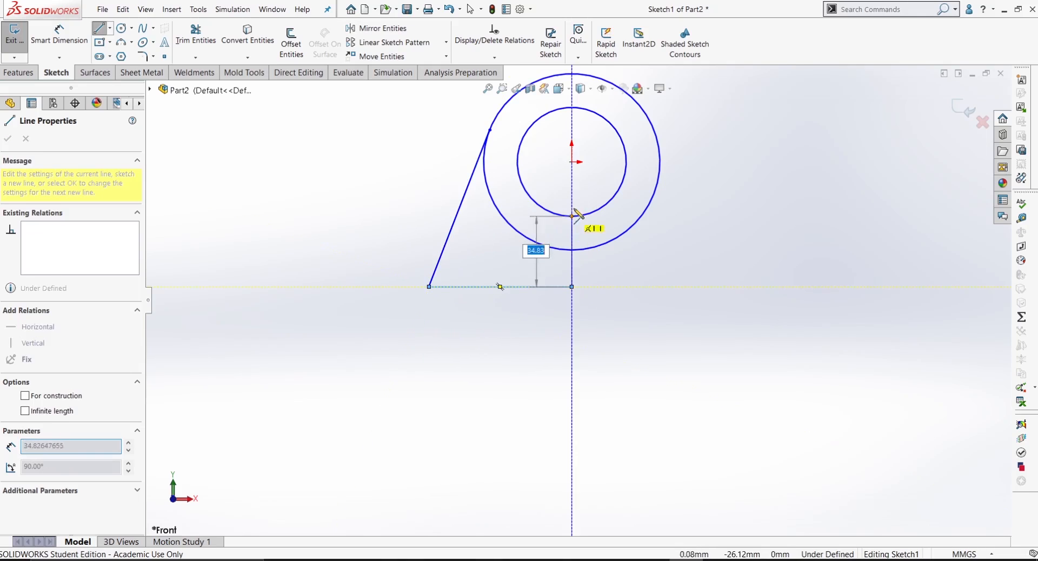
{"action": "right_click", "coordinate": [572, 162]}
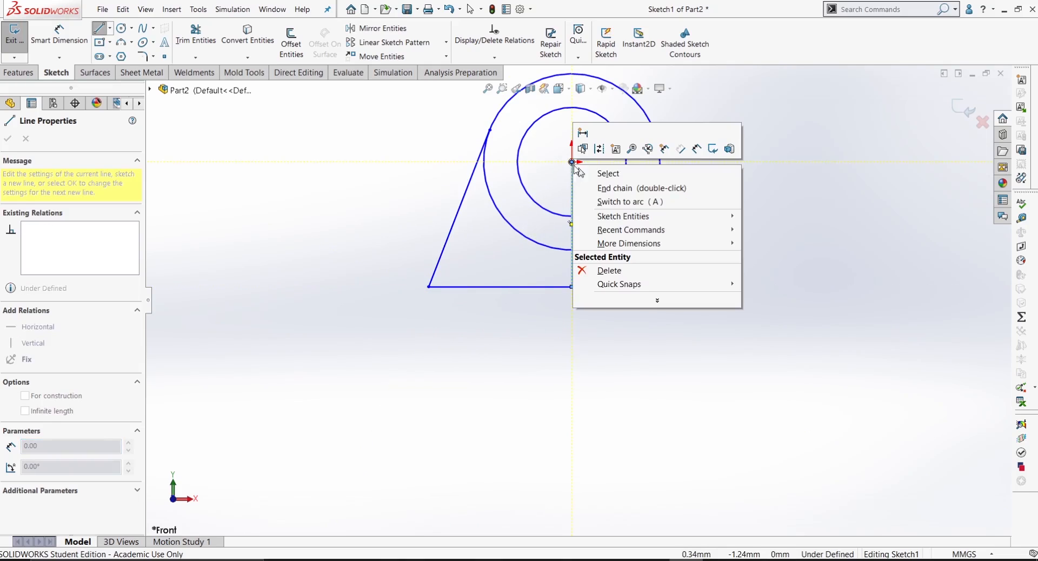
{"action": "left_click", "coordinate": [600, 188]}
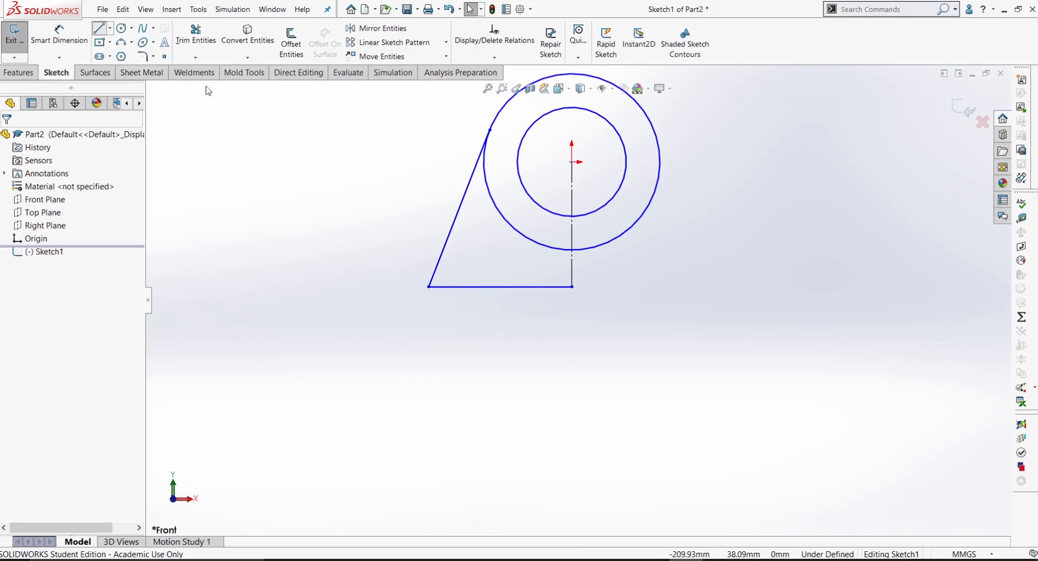
Step: Sketch the left half of the dovetail base: vertical side, bottom edge about 46 mm long, slanted edge back up-left, and horizontal slot top ending below the origin
{"action": "left_click", "coordinate": [99, 28]}
{"action": "left_click", "coordinate": [429, 288]}
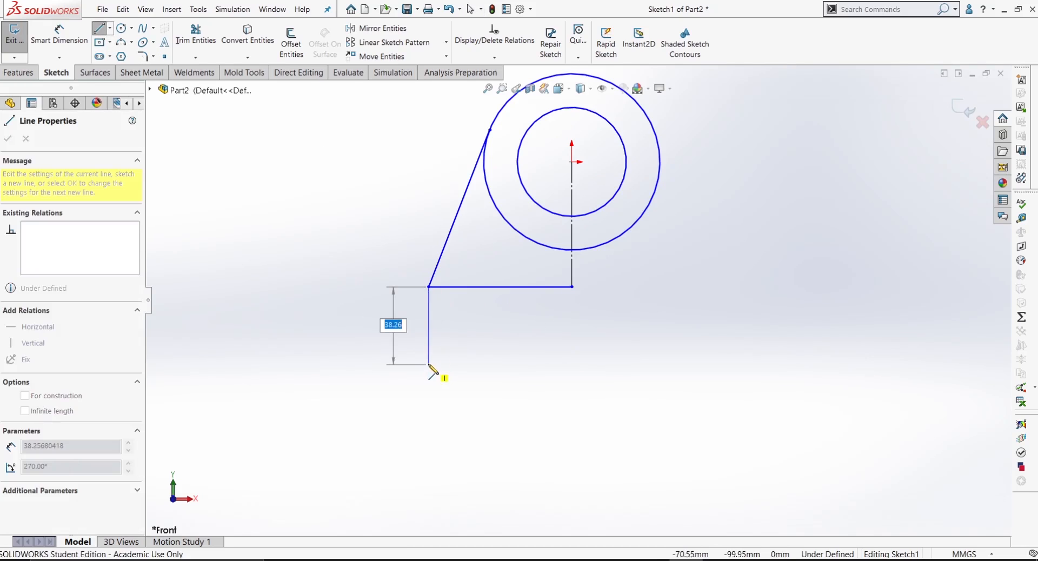
{"action": "left_click", "coordinate": [428, 358]}
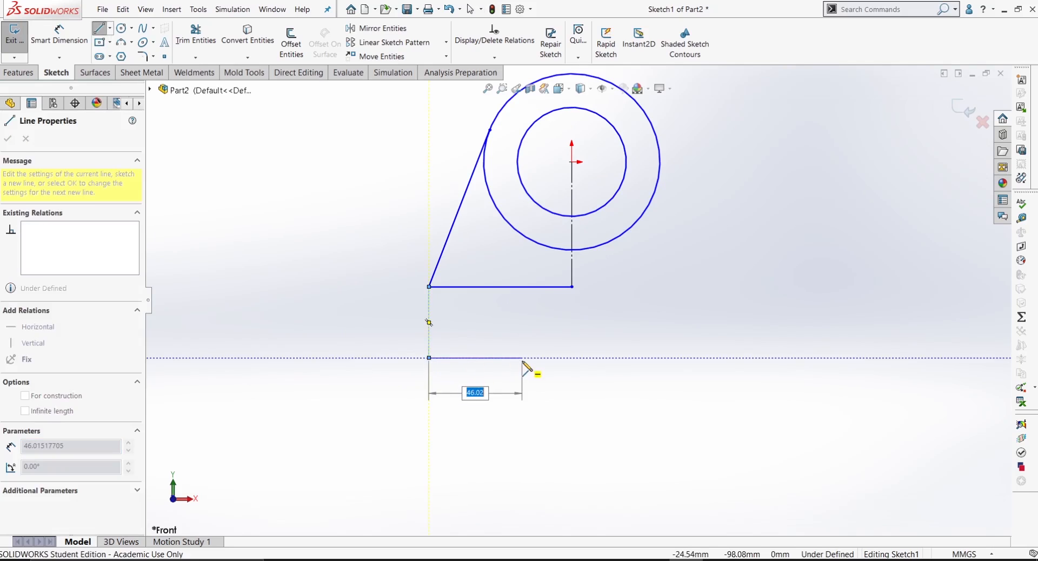
{"action": "left_click", "coordinate": [522, 358]}
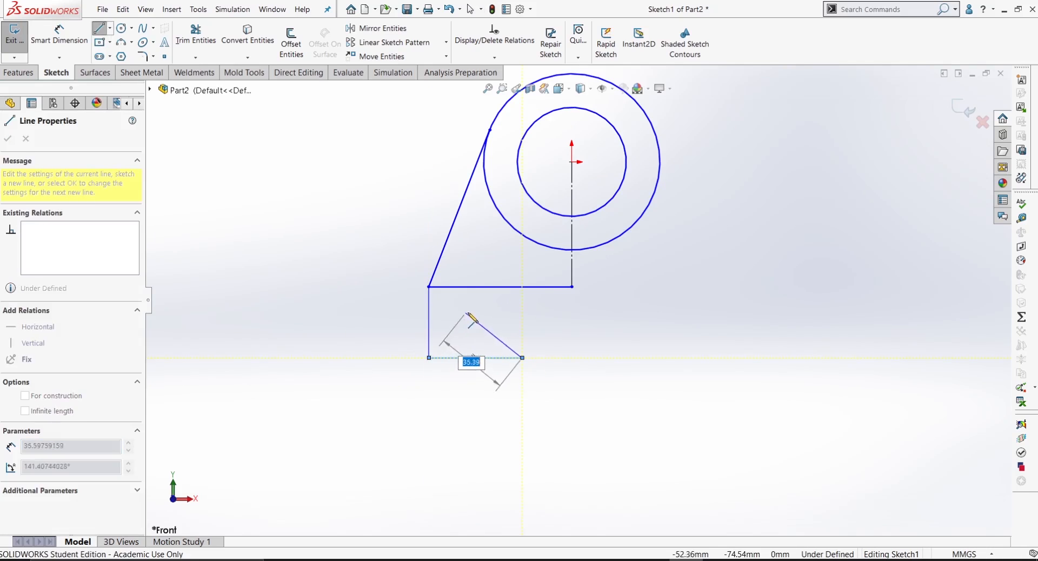
{"action": "left_click", "coordinate": [476, 319]}
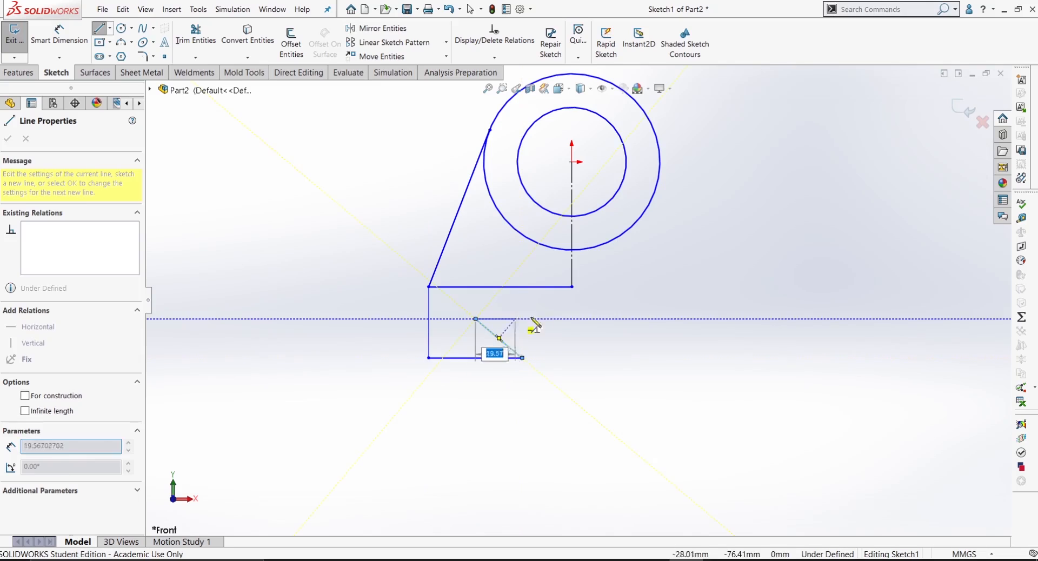
{"action": "left_click", "coordinate": [572, 319]}
{"action": "right_click", "coordinate": [584, 324]}
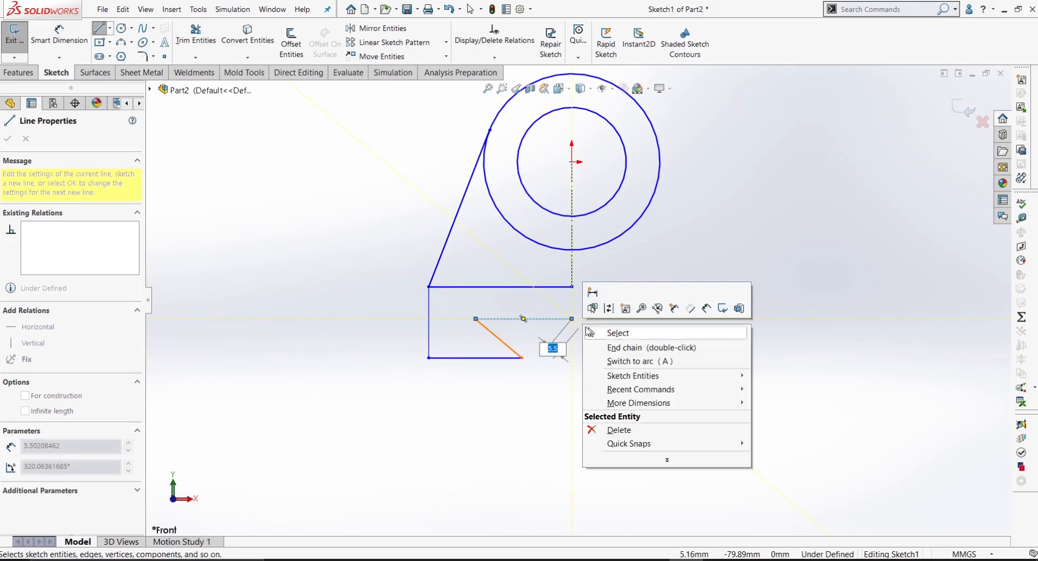
{"action": "left_click", "coordinate": [611, 332]}
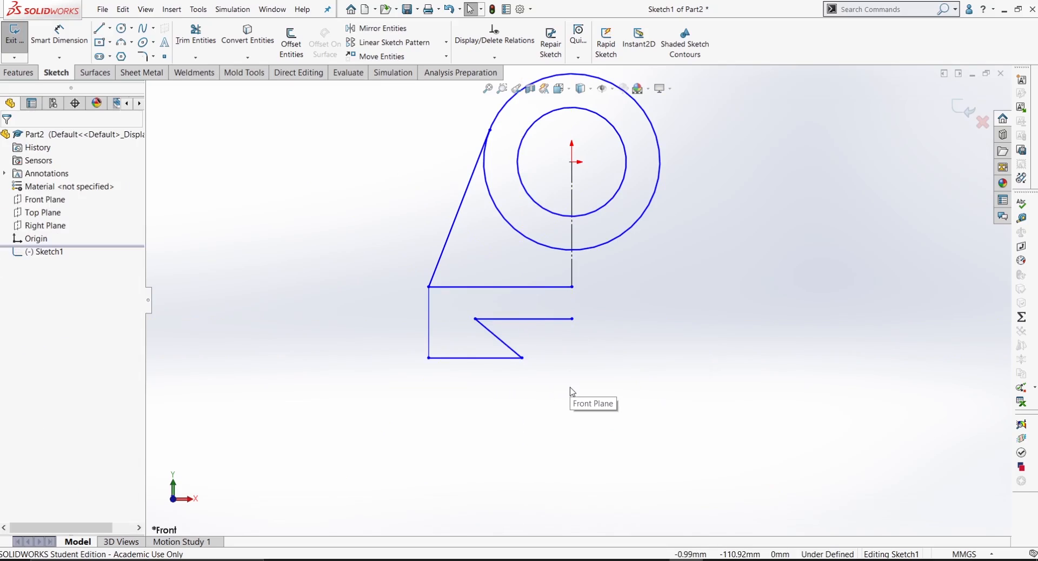
Step: Dimension the outer circle's diameter as 7 mm and the inner circle's diameter as 4 mm
{"action": "right_click_drag", "start_coordinate": [579, 437], "coordinate": [602, 319]}
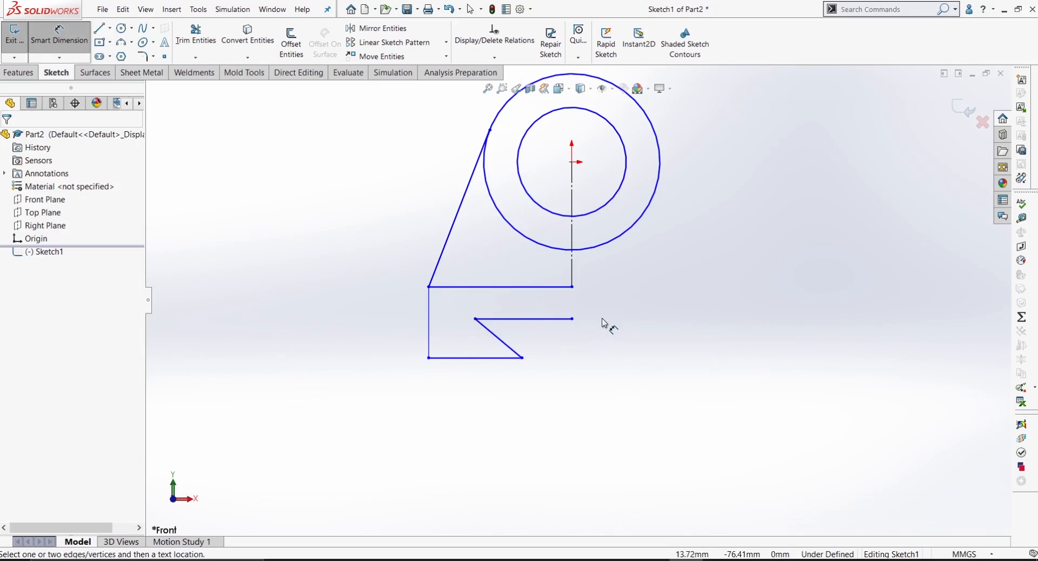
{"action": "scroll", "coordinate": [604, 320], "scroll_direction": "up", "scroll_amount": 3}
{"action": "scroll", "coordinate": [697, 184], "scroll_direction": "down", "scroll_amount": 2}
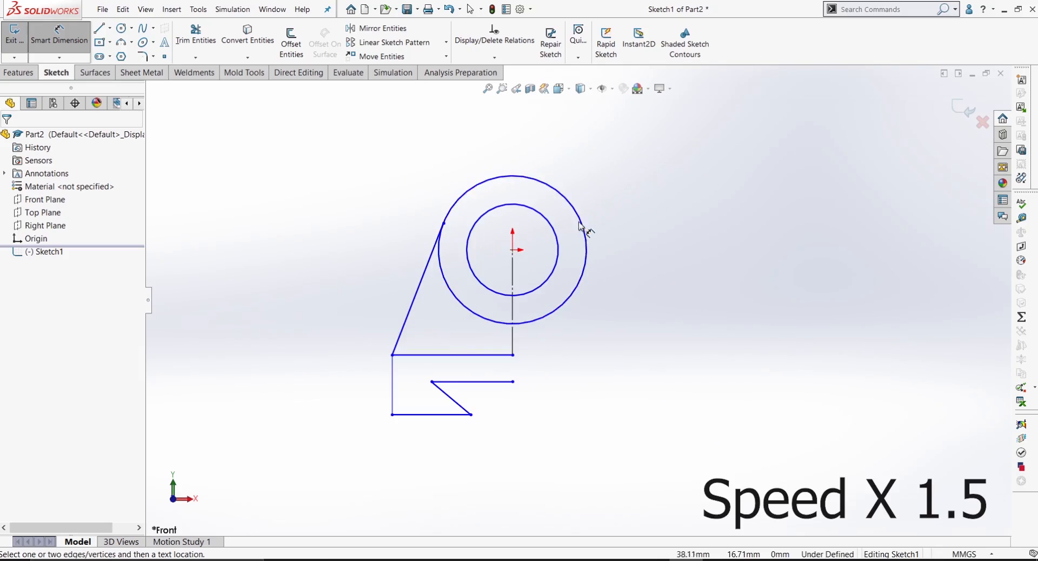
{"action": "left_click", "coordinate": [585, 232]}
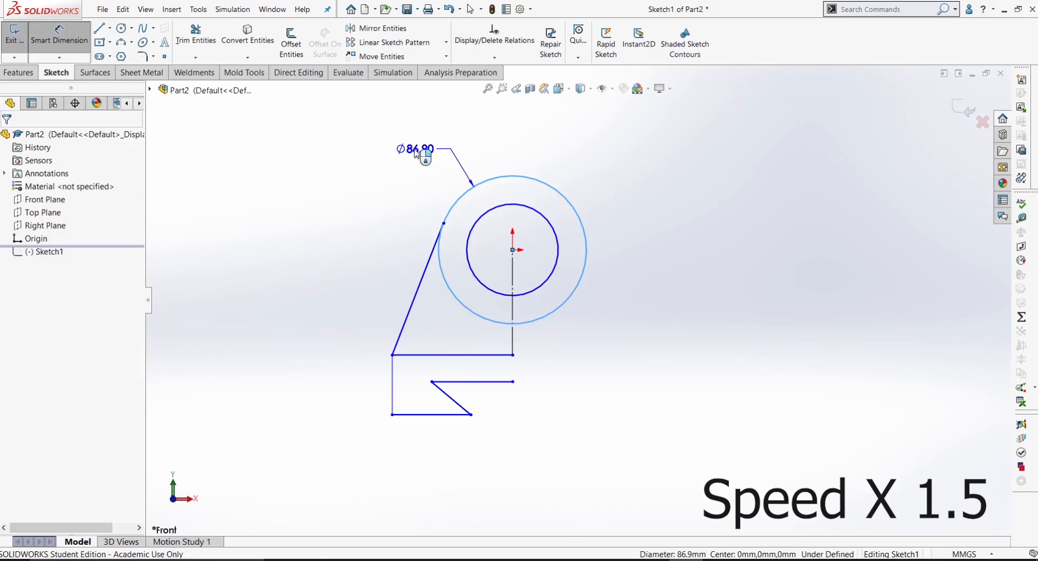
{"action": "left_click", "coordinate": [421, 150]}
{"action": "type", "text": "7"}
{"action": "key", "text": "Return"}
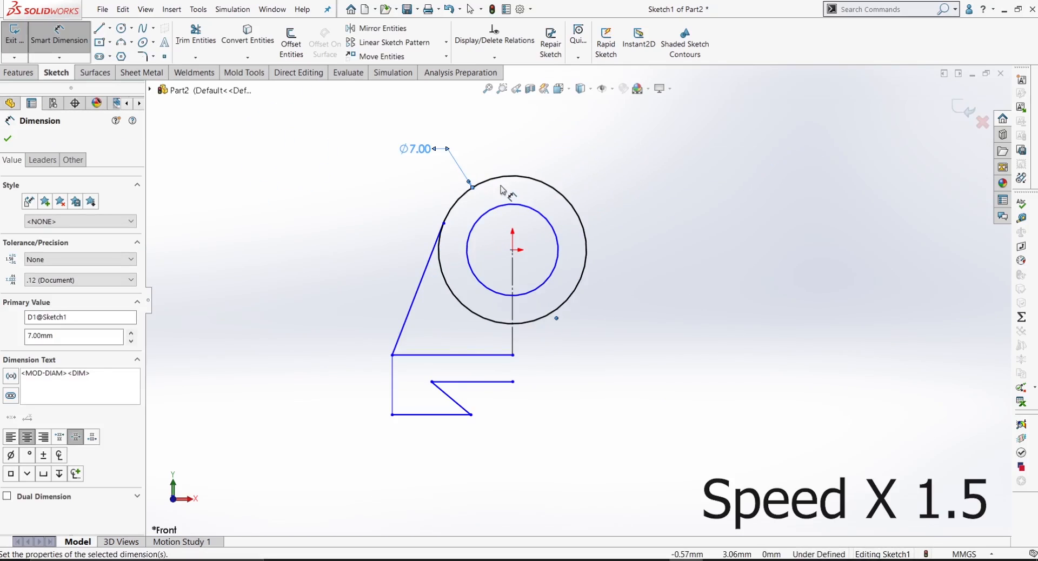
{"action": "left_click", "coordinate": [557, 226]}
{"action": "left_click", "coordinate": [605, 176]}
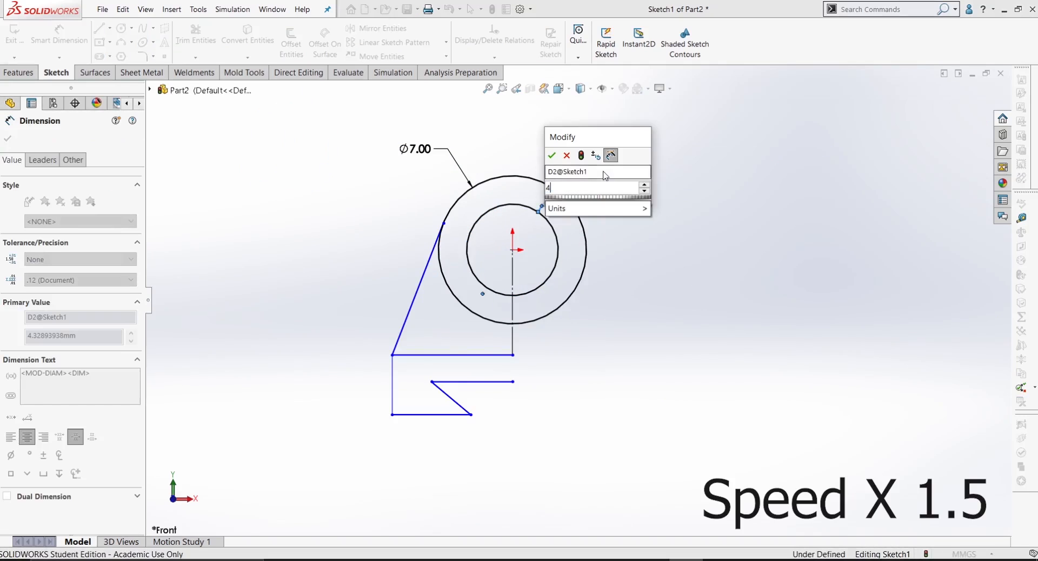
{"action": "type", "text": "4"}
{"action": "key", "text": "Return"}
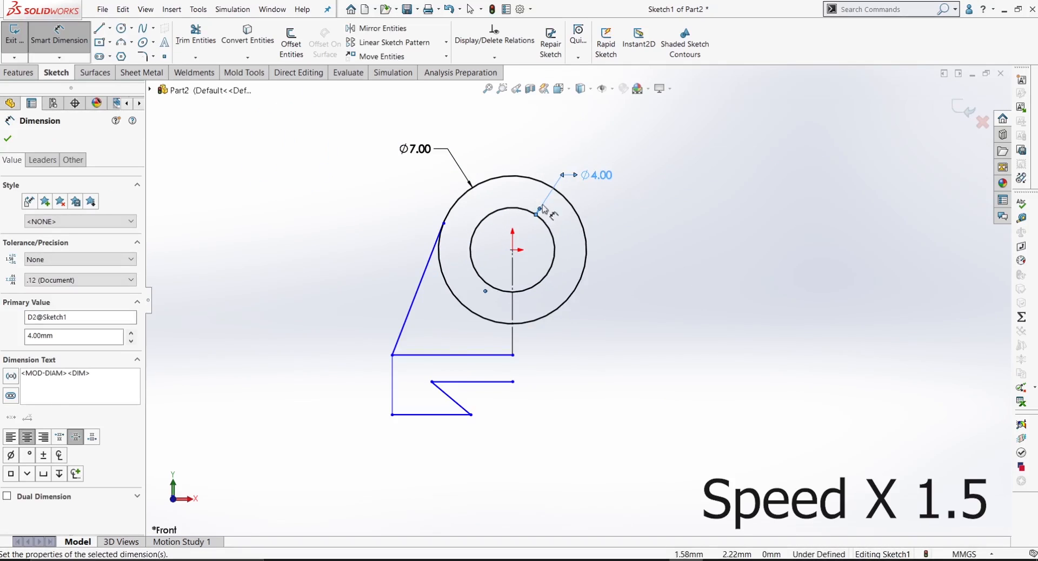
Step: Dimension the vertical distance from the circle centre to the horizontal line beneath the circles as 3.5 mm
{"action": "left_click", "coordinate": [513, 251]}
{"action": "left_click", "coordinate": [470, 355]}
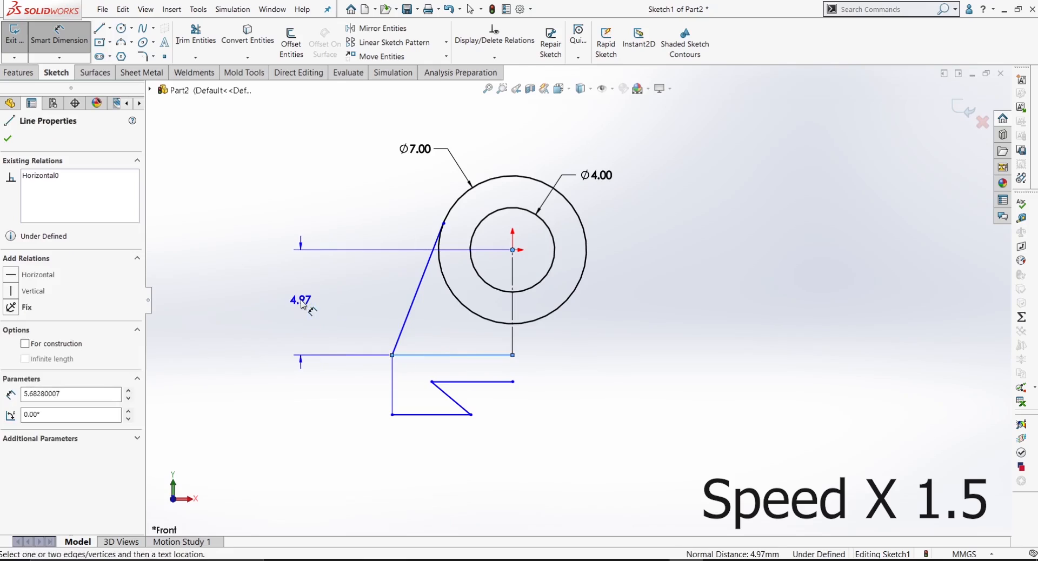
{"action": "left_click", "coordinate": [301, 300]}
{"action": "type", "text": "3.5"}
{"action": "key", "text": "Return"}
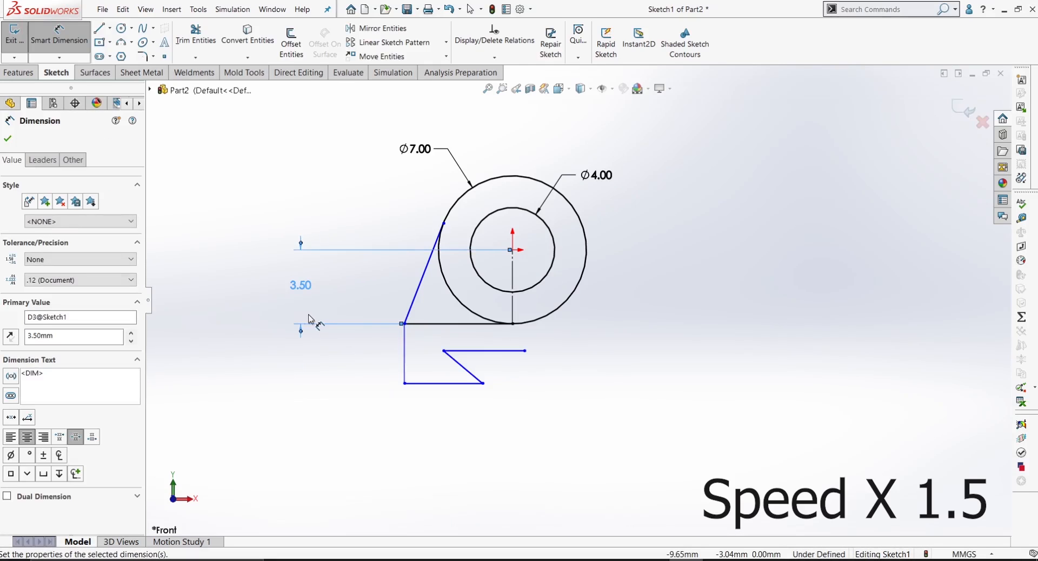
Step: Dimension the height of the base's left vertical edge as 2.5 mm
{"action": "left_click", "coordinate": [405, 354]}
{"action": "left_click", "coordinate": [305, 354]}
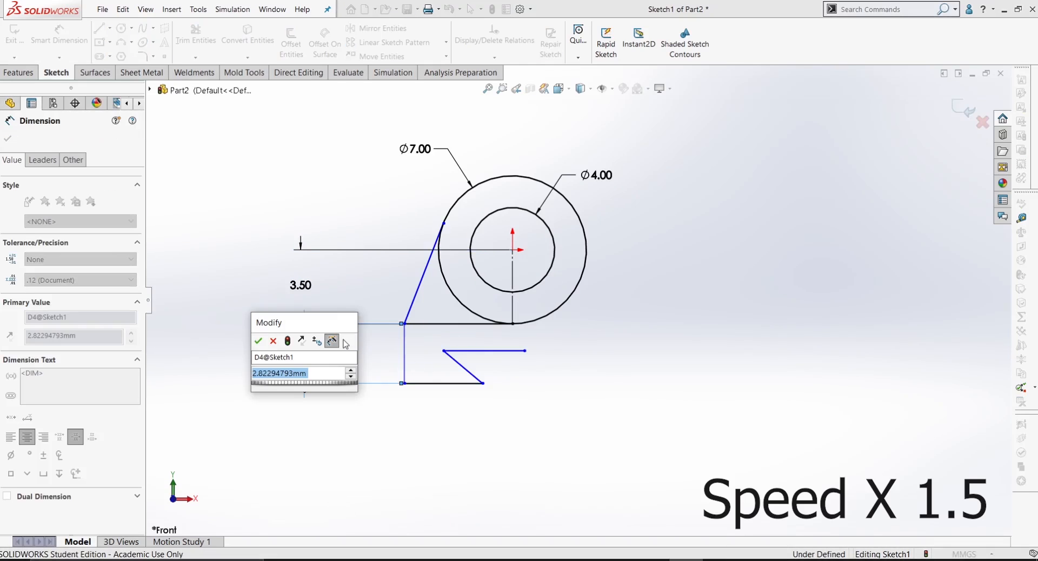
{"action": "type", "text": "2.5"}
{"action": "key", "text": "Return"}
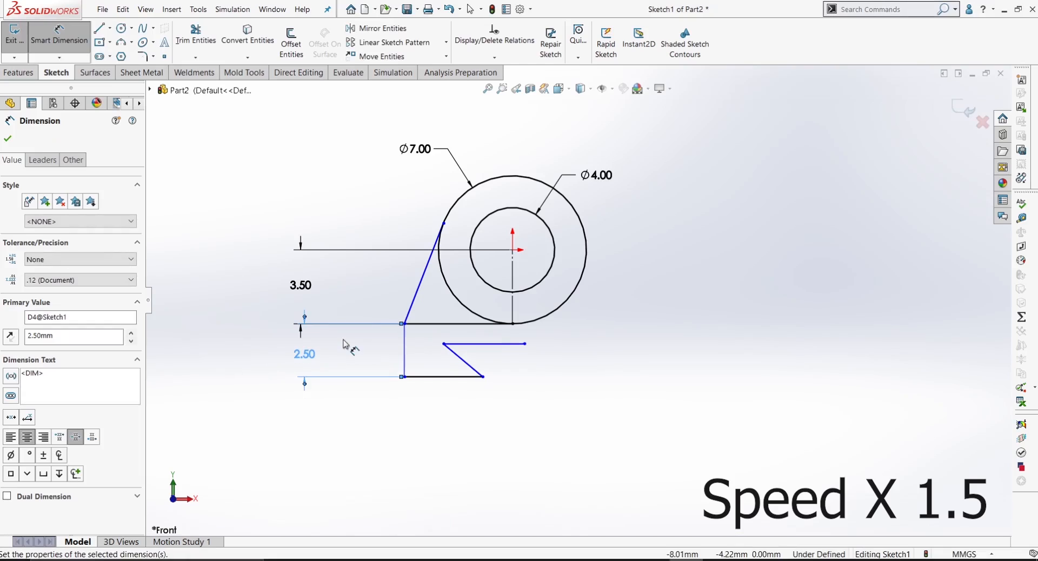
Step: Dimension the horizontal distance between the two endpoints of the slanted dovetail edge as 1.5 mm
{"action": "scroll", "coordinate": [468, 406], "scroll_direction": "down", "scroll_amount": 2}
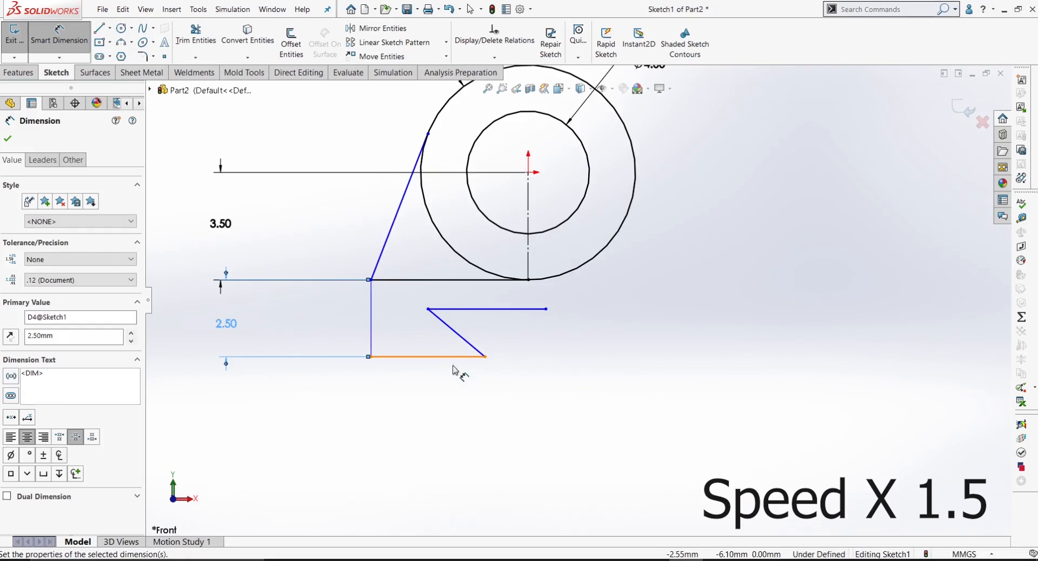
{"action": "left_click", "coordinate": [428, 310]}
{"action": "left_click", "coordinate": [485, 357]}
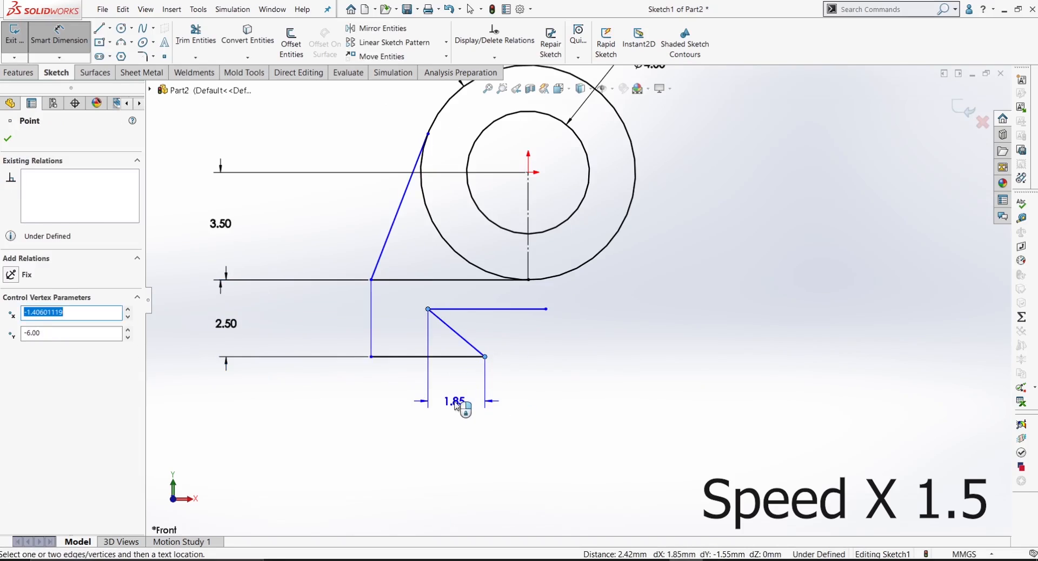
{"action": "left_click", "coordinate": [454, 403]}
{"action": "type", "text": "1.5"}
{"action": "key", "text": "Return"}
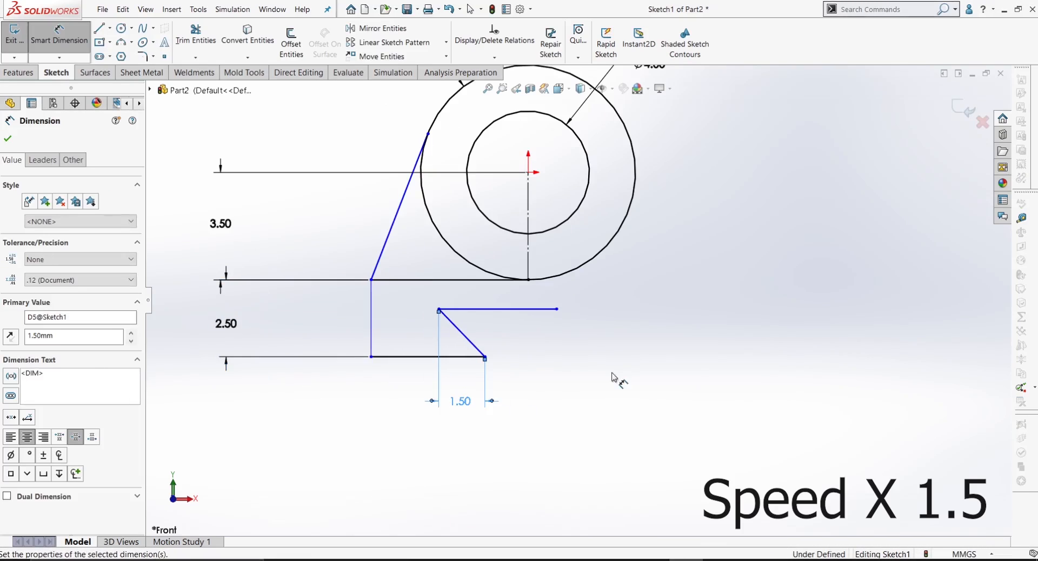
Step: Dimension the angle between the slot's horizontal top line and the slanted dovetail edge as 45 degrees
{"action": "left_click", "coordinate": [459, 310]}
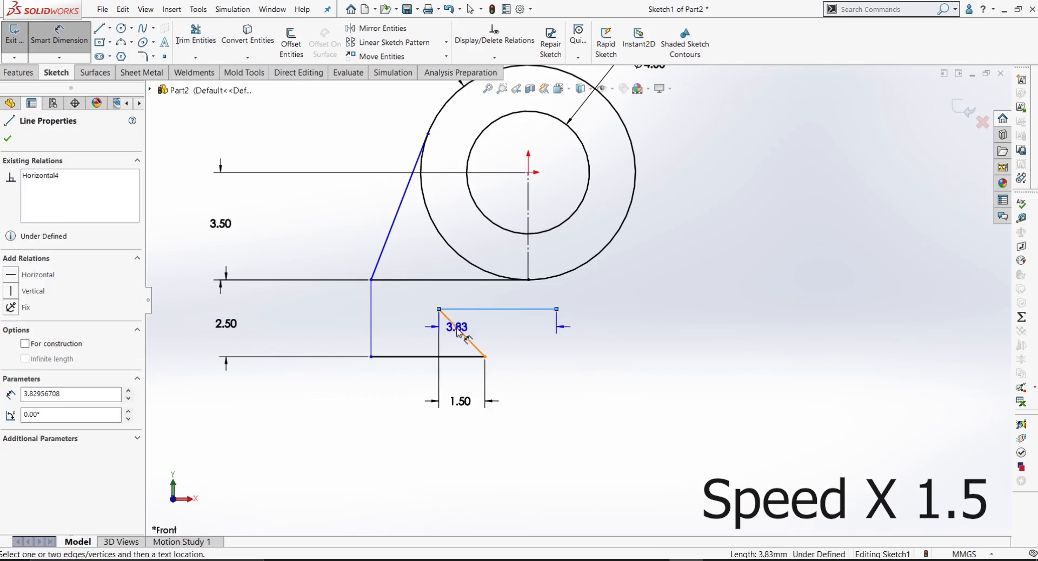
{"action": "left_click", "coordinate": [460, 331]}
{"action": "left_click", "coordinate": [483, 328]}
{"action": "type", "text": "45"}
{"action": "key", "text": "Return"}
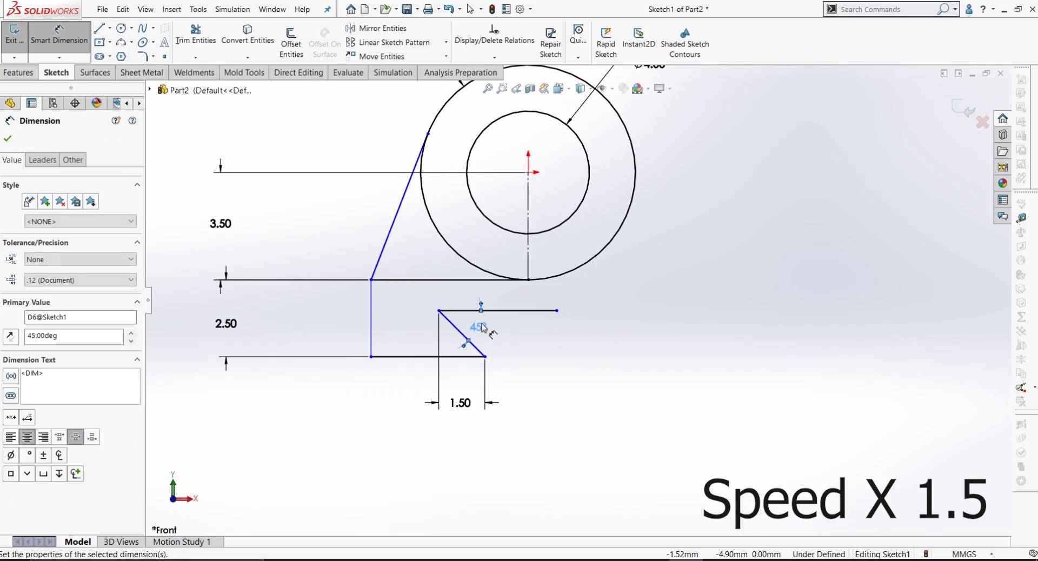
Step: Try to dimension the vertical distance between the base's bottom line and the slot's horizontal top line
{"action": "left_click", "coordinate": [470, 357]}
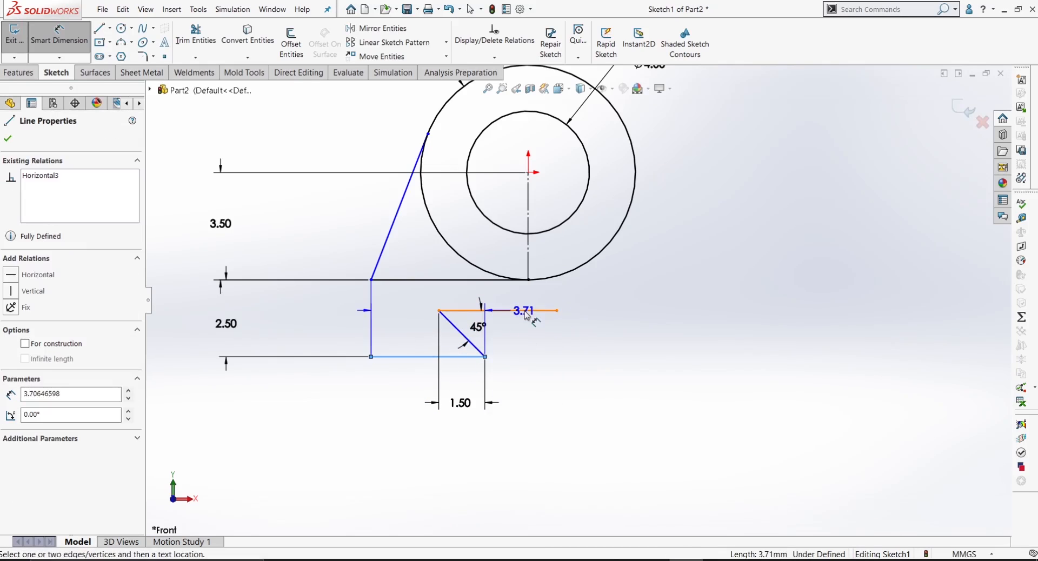
{"action": "left_click", "coordinate": [521, 310]}
{"action": "left_click", "coordinate": [537, 332]}
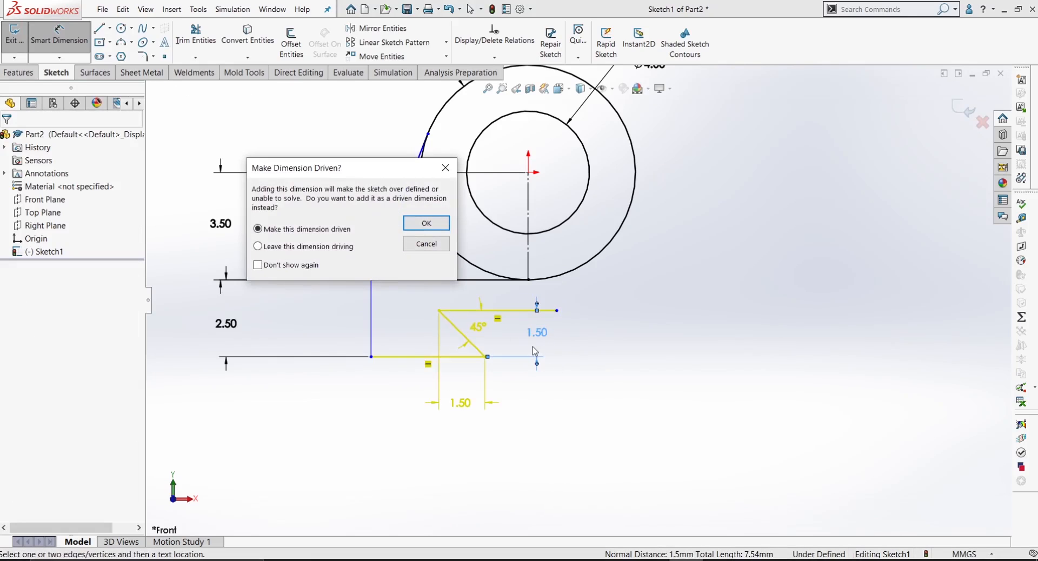
{"action": "left_click", "coordinate": [427, 243]}
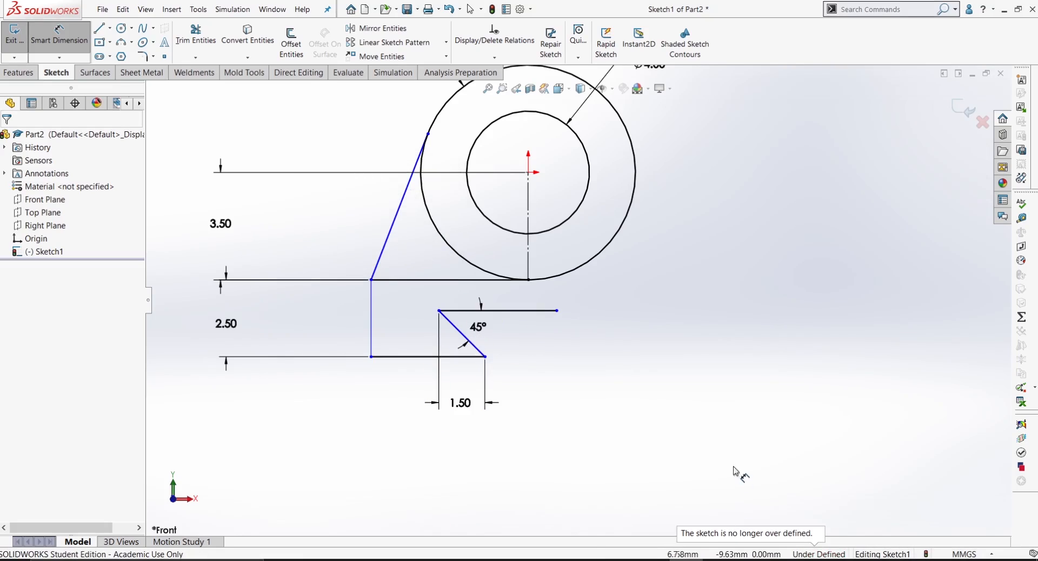
Step: Dimension the overall base width as a doubled distance from the left vertical edge across the centreline, set to 10 mm
{"action": "scroll", "coordinate": [573, 432], "scroll_direction": "up", "scroll_amount": 1}
{"action": "left_click", "coordinate": [406, 328]}
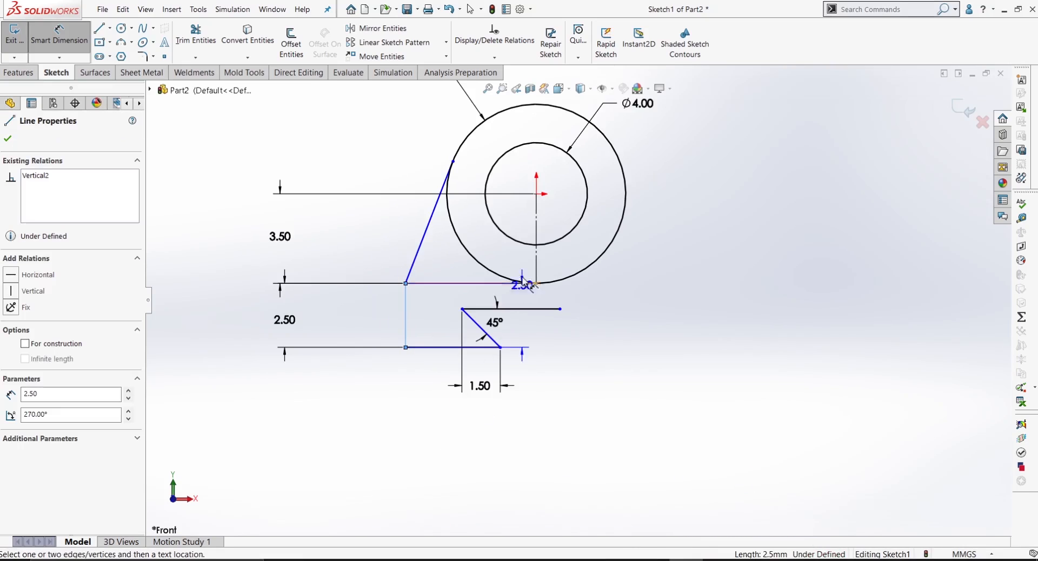
{"action": "left_click", "coordinate": [536, 264]}
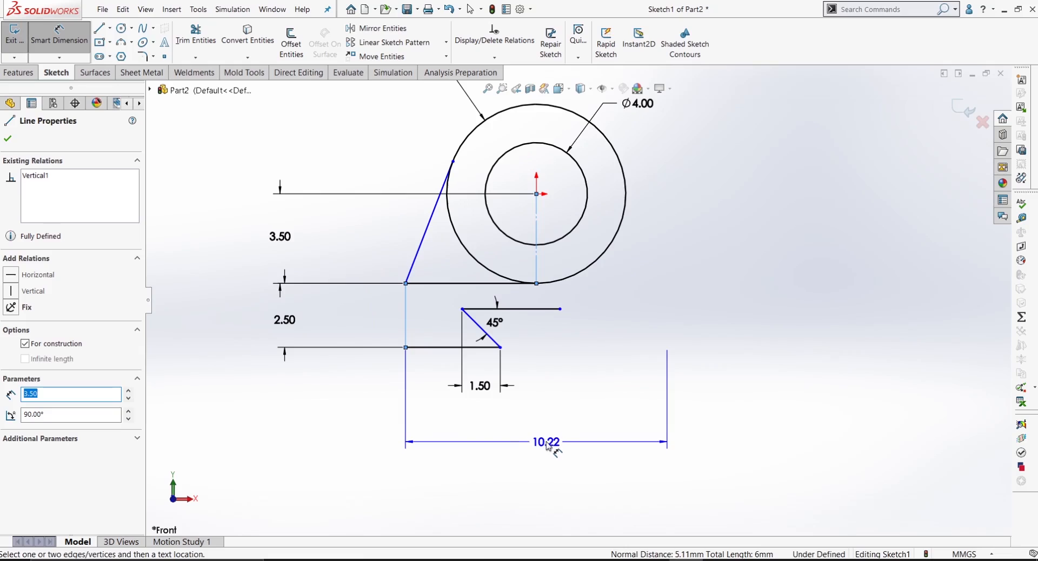
{"action": "key", "text": "Return"}
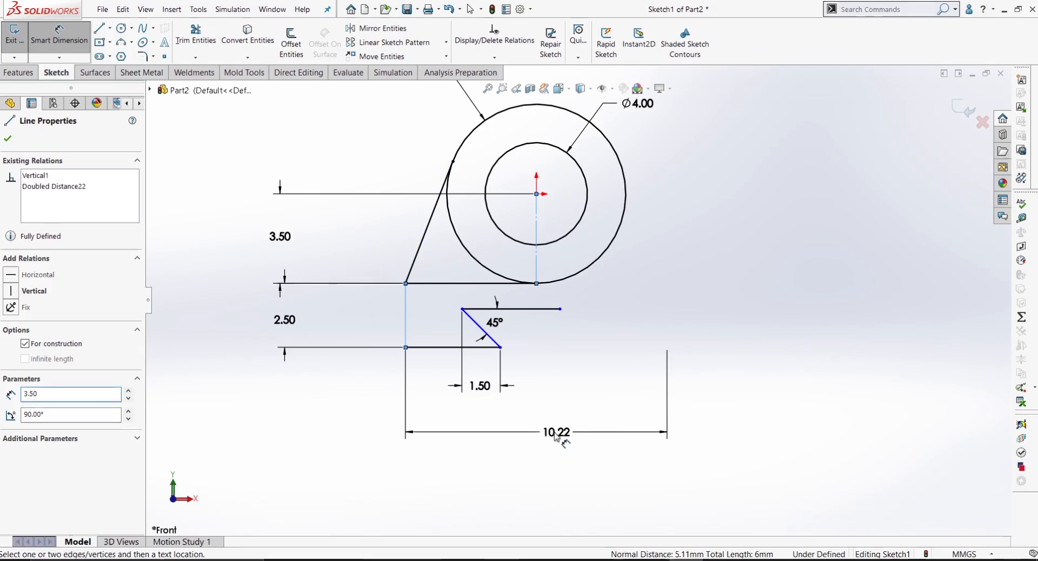
{"action": "left_click", "coordinate": [550, 436]}
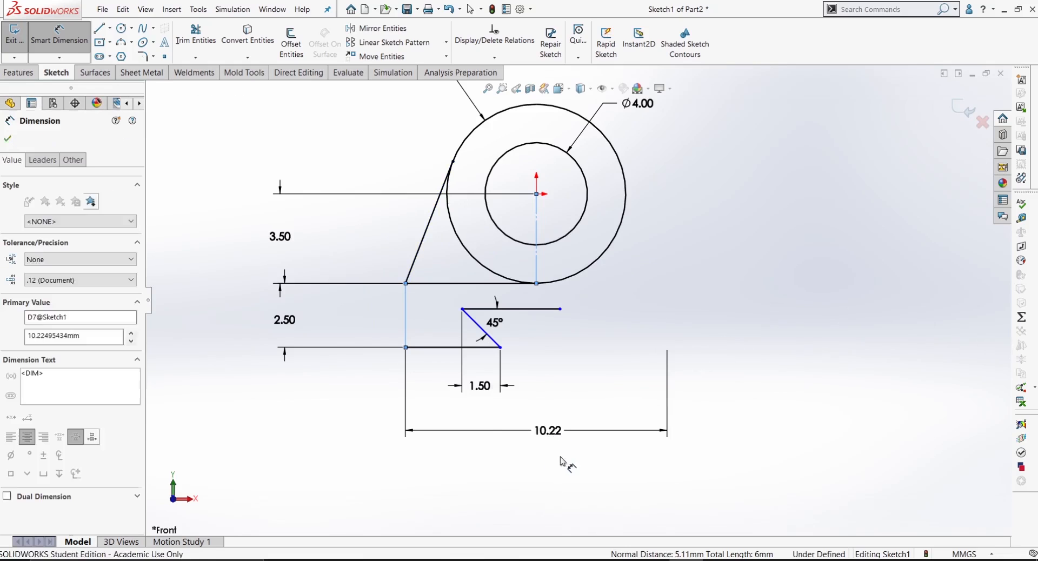
{"action": "type", "text": "10"}
{"action": "key", "text": "Return"}
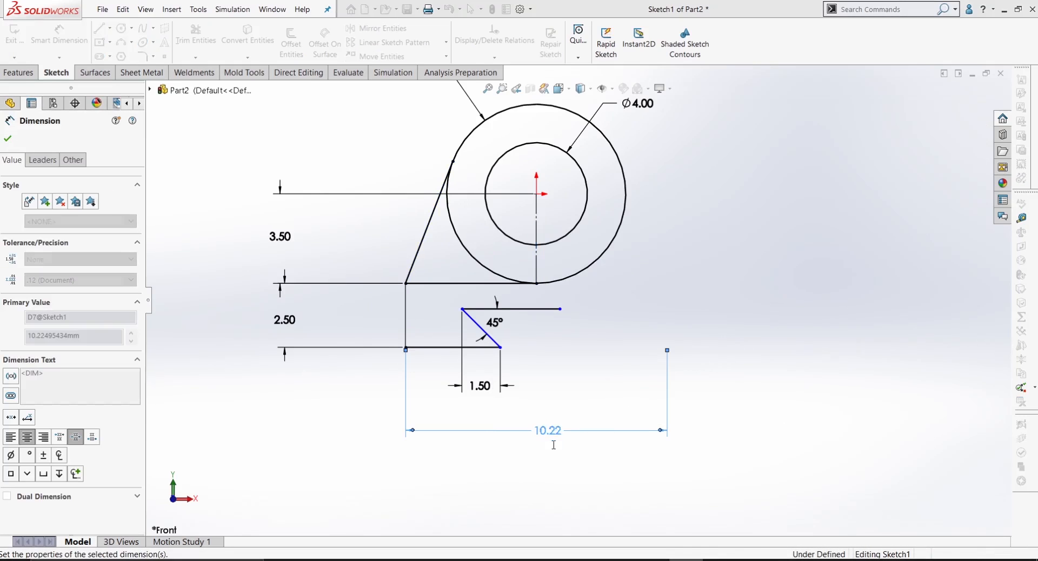
{"action": "left_click", "coordinate": [561, 480]}
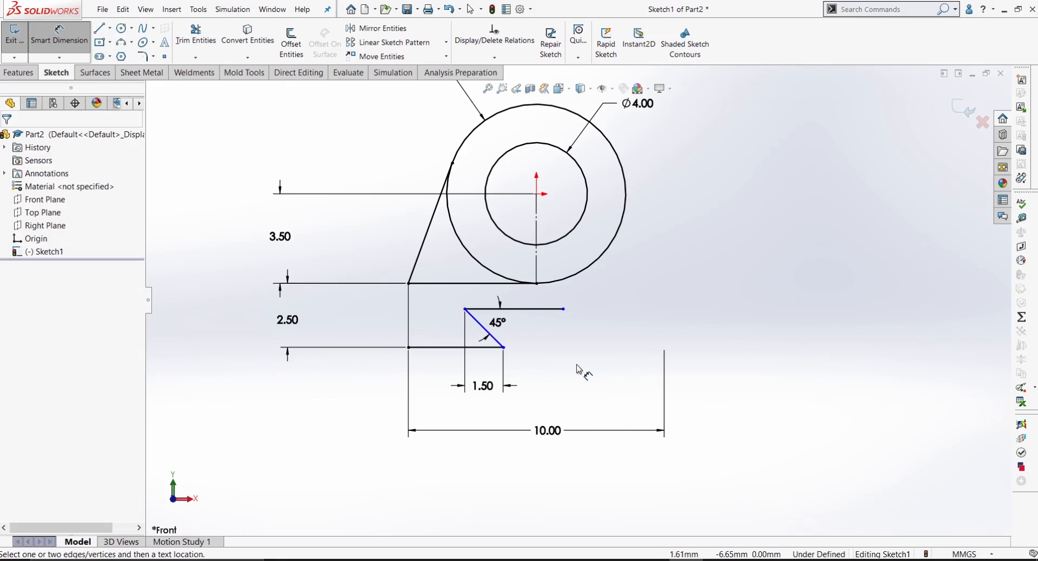
Step: Dimension the slot opening as a doubled distance from the slanted edge's lower endpoint across the centreline, set to 5 mm
{"action": "scroll", "coordinate": [578, 370], "scroll_direction": "down", "scroll_amount": 2}
{"action": "scroll", "coordinate": [486, 351], "scroll_direction": "down", "scroll_amount": 1}
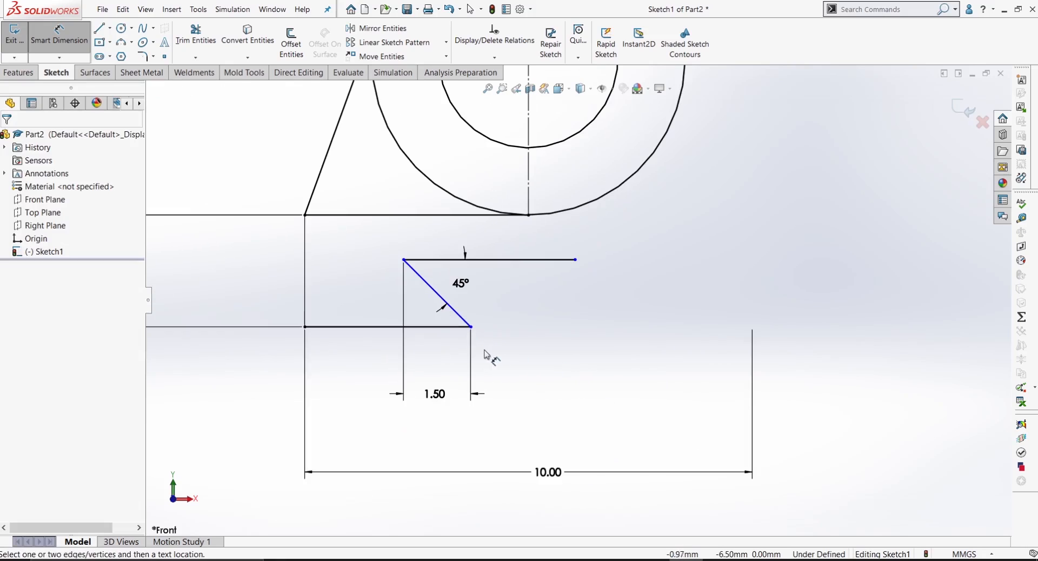
{"action": "left_click", "coordinate": [472, 327]}
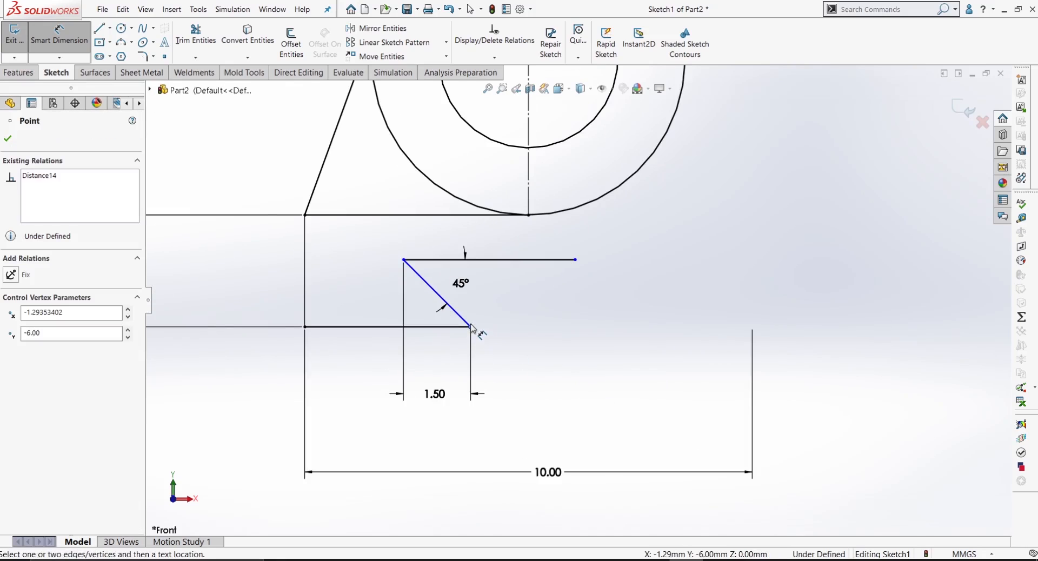
{"action": "scroll", "coordinate": [579, 299], "scroll_direction": "up", "scroll_amount": 2}
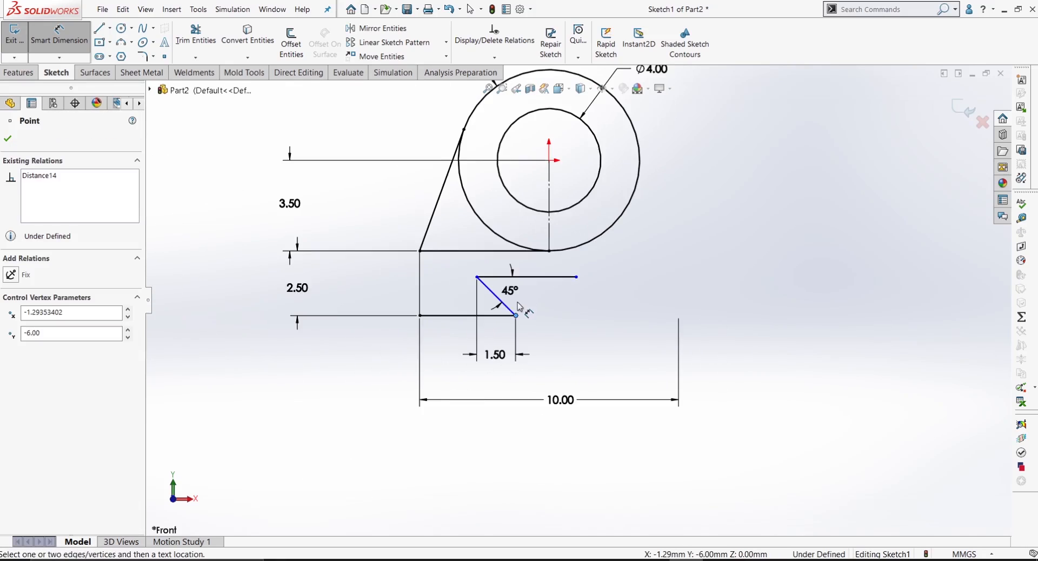
{"action": "left_click", "coordinate": [550, 224]}
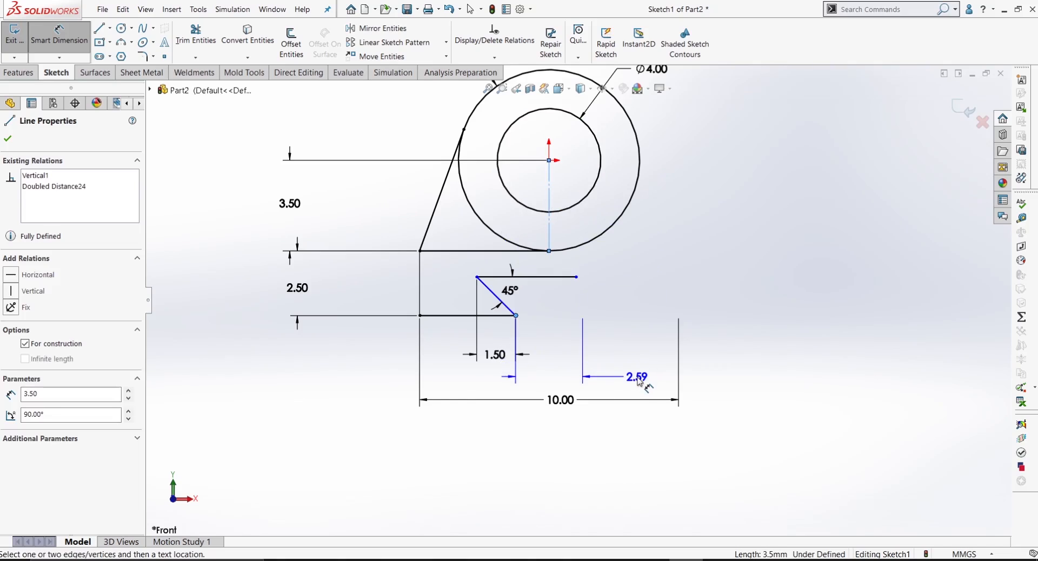
{"action": "left_click", "coordinate": [643, 381]}
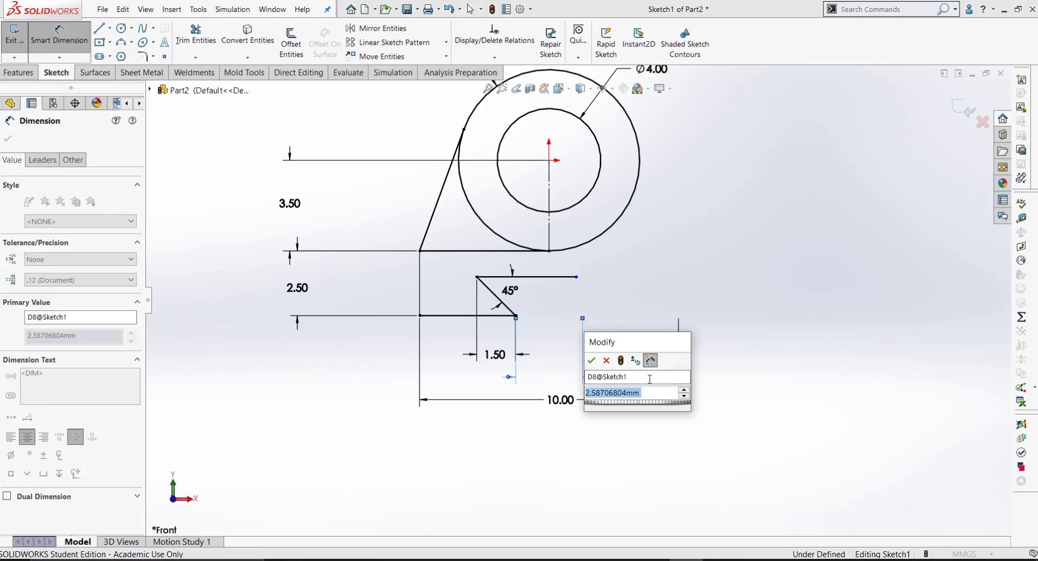
{"action": "type", "text": "5"}
{"action": "key", "text": "Return"}
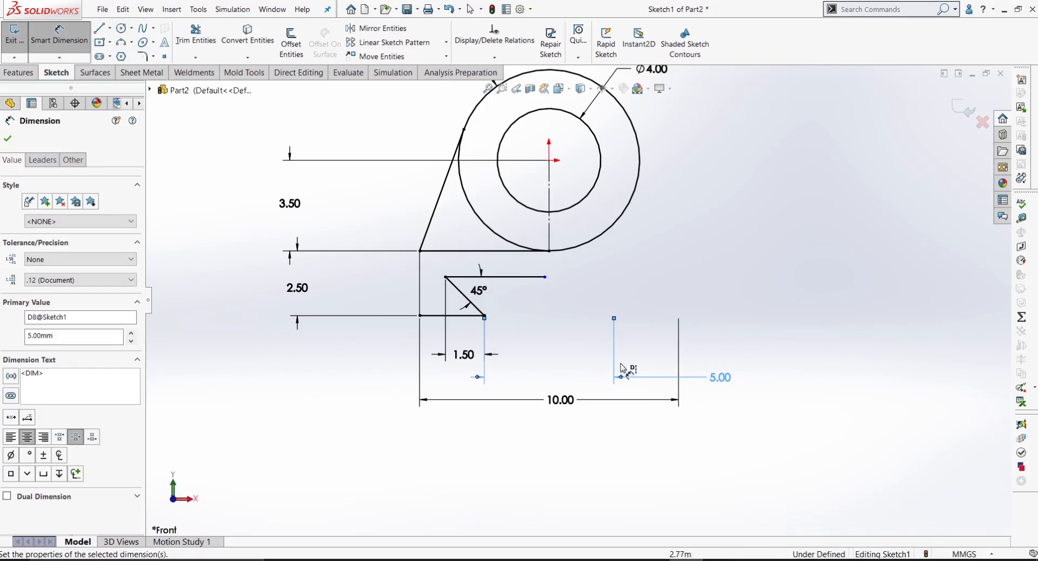
{"action": "left_click", "coordinate": [545, 478]}
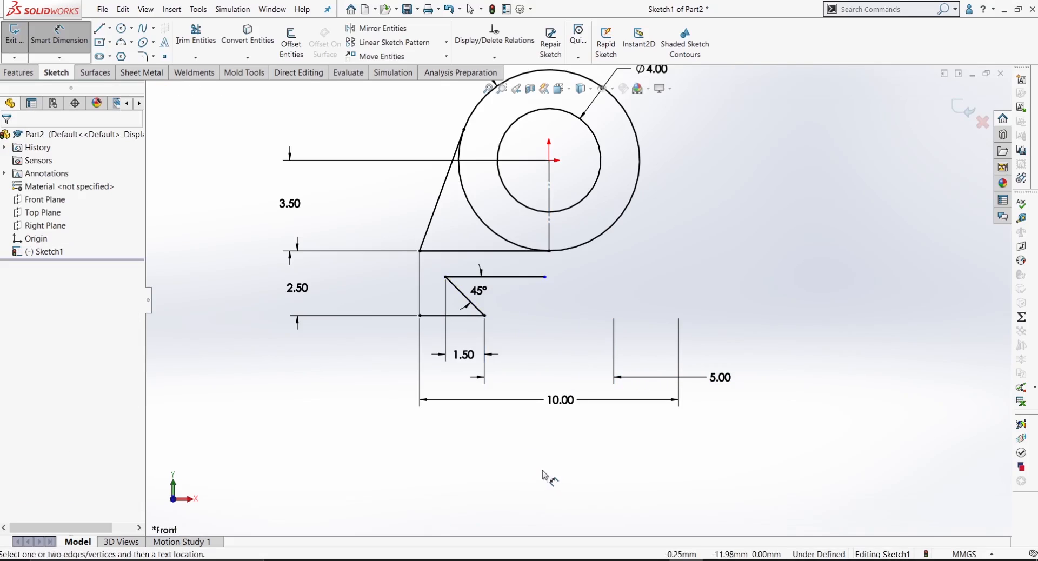
{"action": "scroll", "coordinate": [600, 378], "scroll_direction": "down", "scroll_amount": 2}
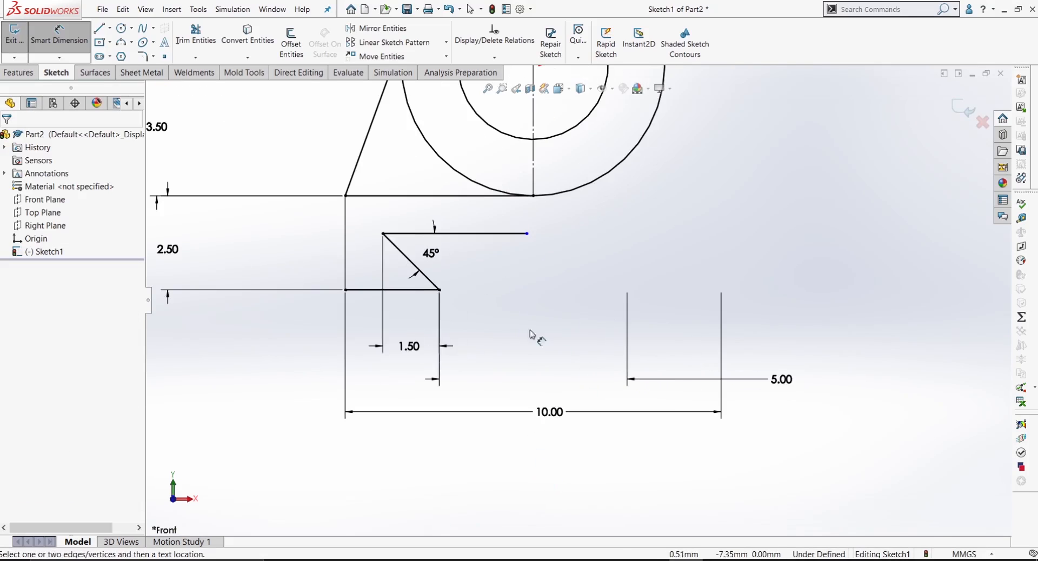
{"action": "left_click", "coordinate": [432, 291]}
{"action": "left_click", "coordinate": [470, 233]}
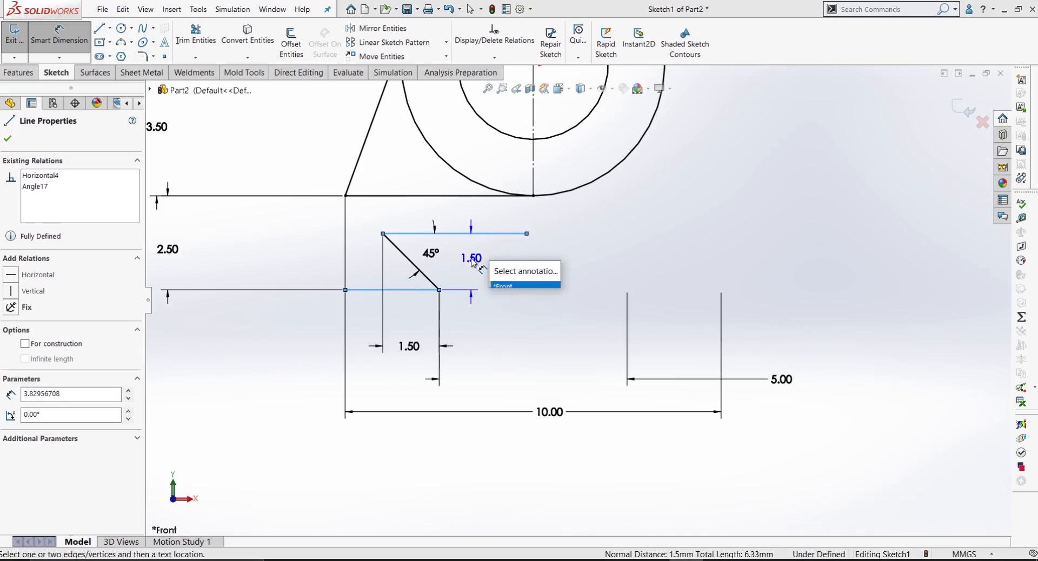
{"action": "key", "text": "Escape"}
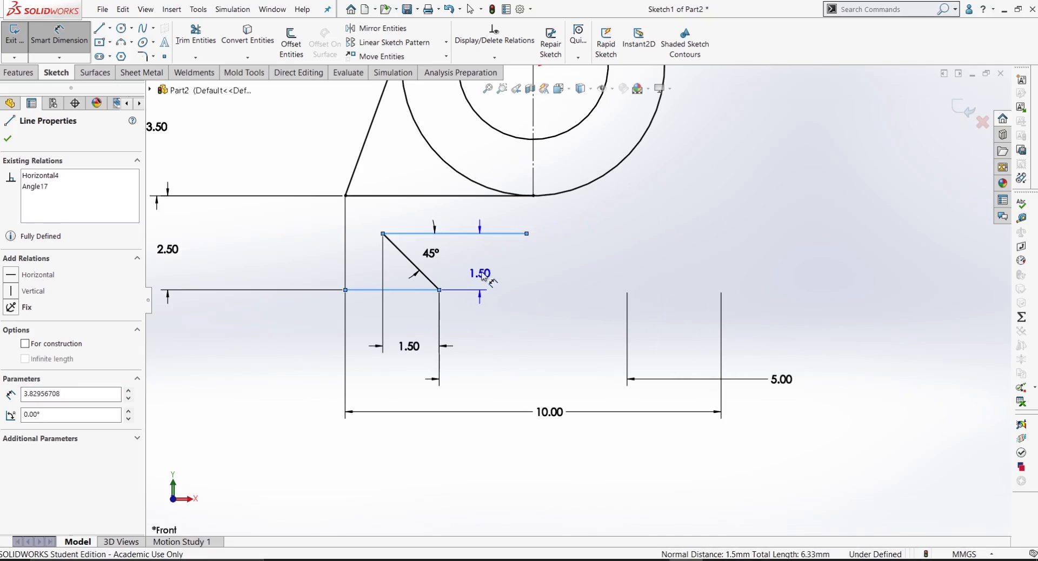
{"action": "key", "text": "Escape"}
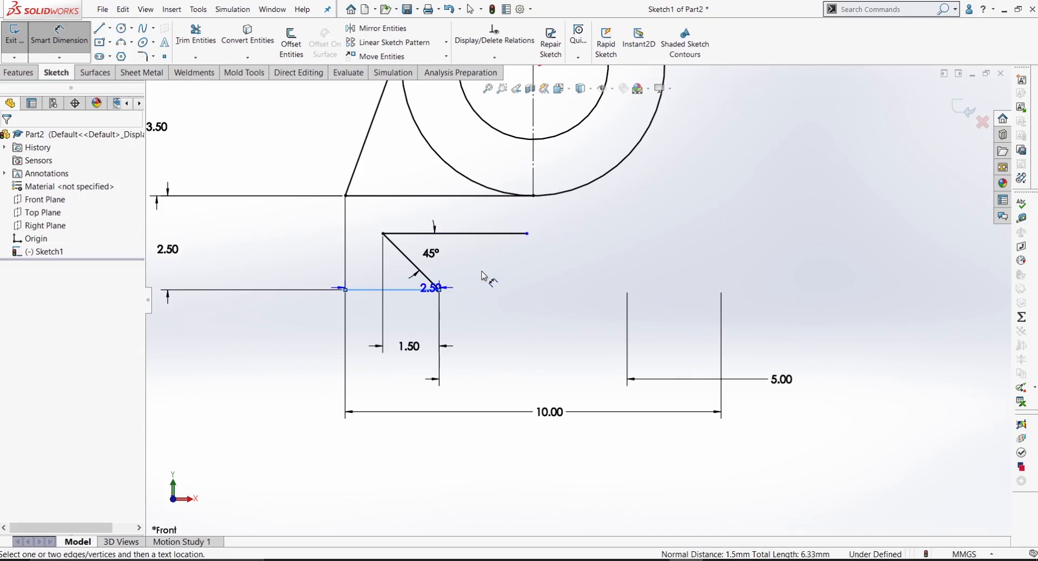
{"action": "key", "text": "Escape"}
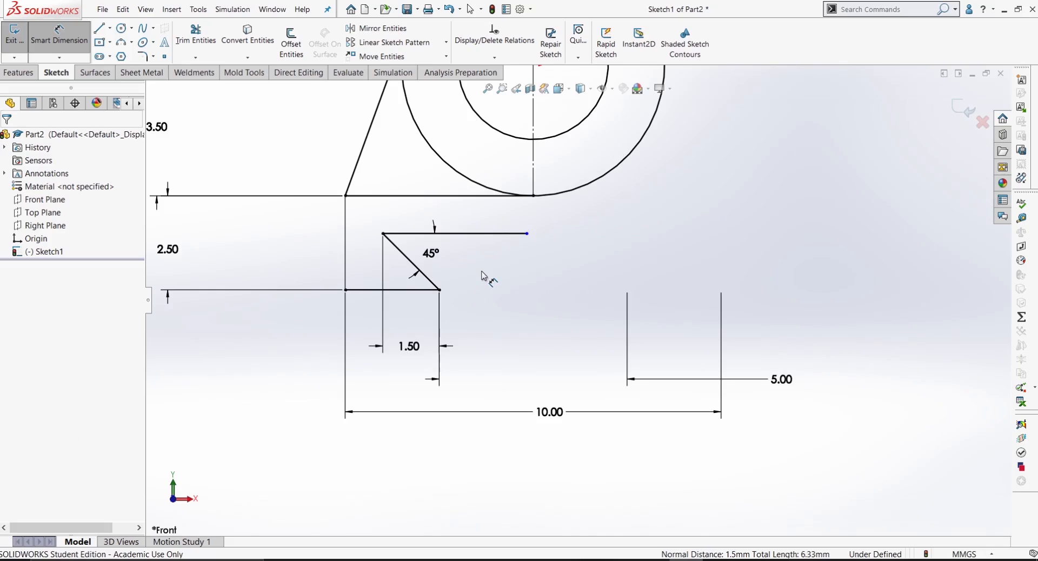
Step: Add a Coincident relation between the free endpoint of the slot's horizontal top line and the vertical centreline
{"action": "scroll", "coordinate": [708, 286], "scroll_direction": "up", "scroll_amount": 2}
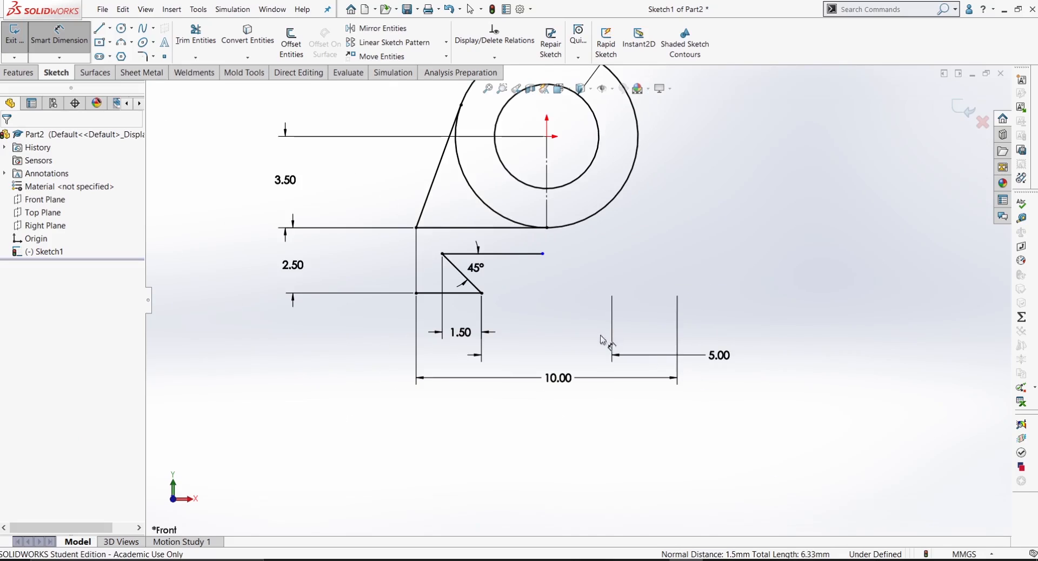
{"action": "scroll", "coordinate": [546, 259], "scroll_direction": "down", "scroll_amount": 3}
{"action": "key", "text": "Escape"}
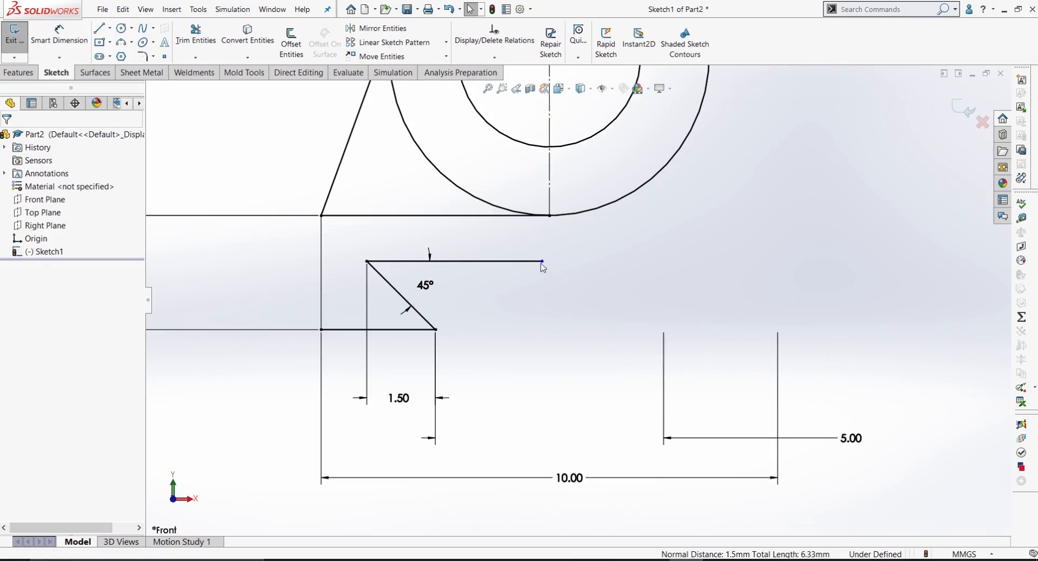
{"action": "left_click", "coordinate": [543, 263]}
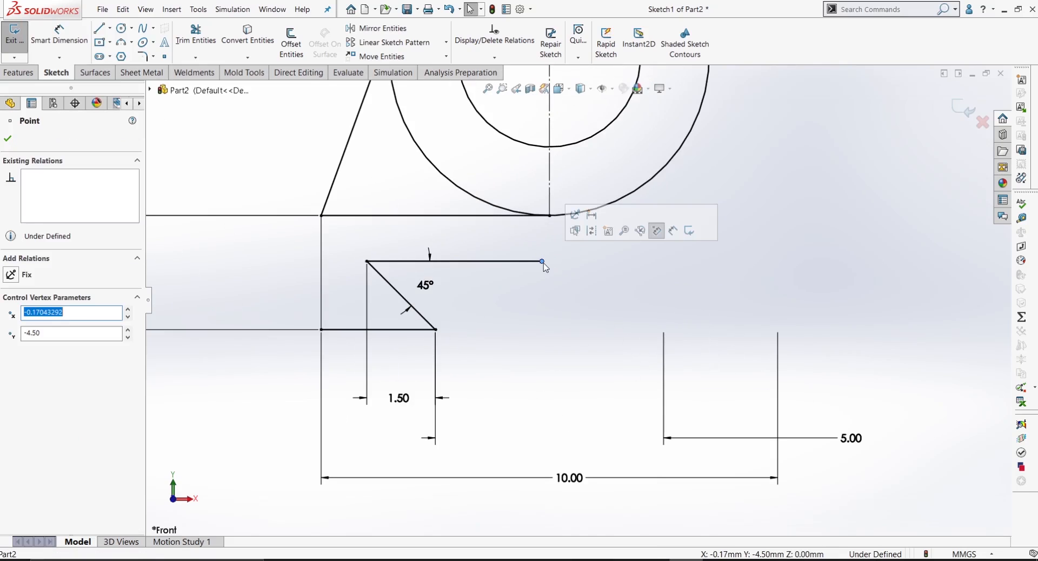
{"action": "left_click", "coordinate": [552, 202], "text": "ctrl"}
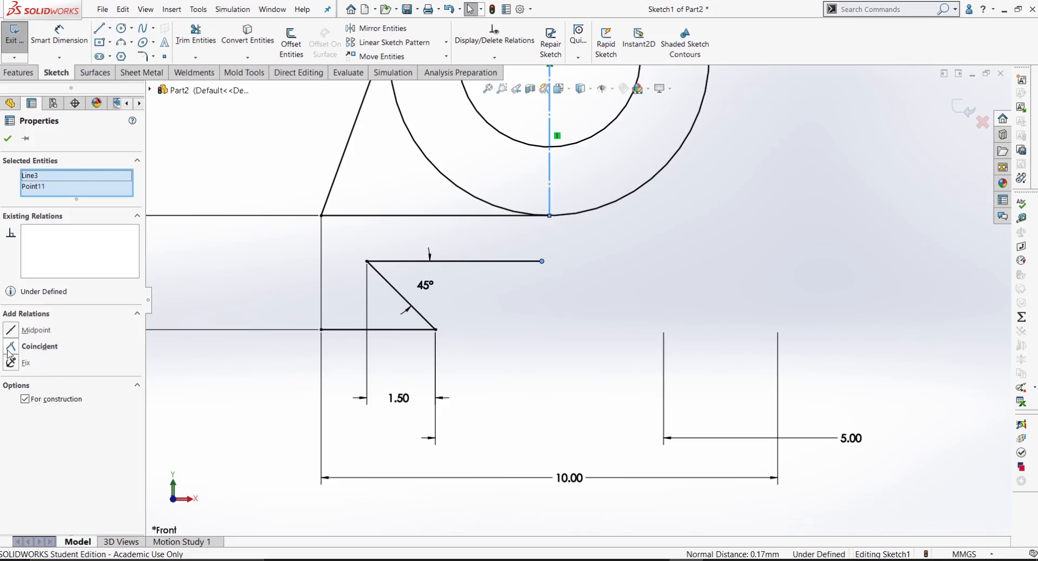
{"action": "left_click", "coordinate": [10, 347]}
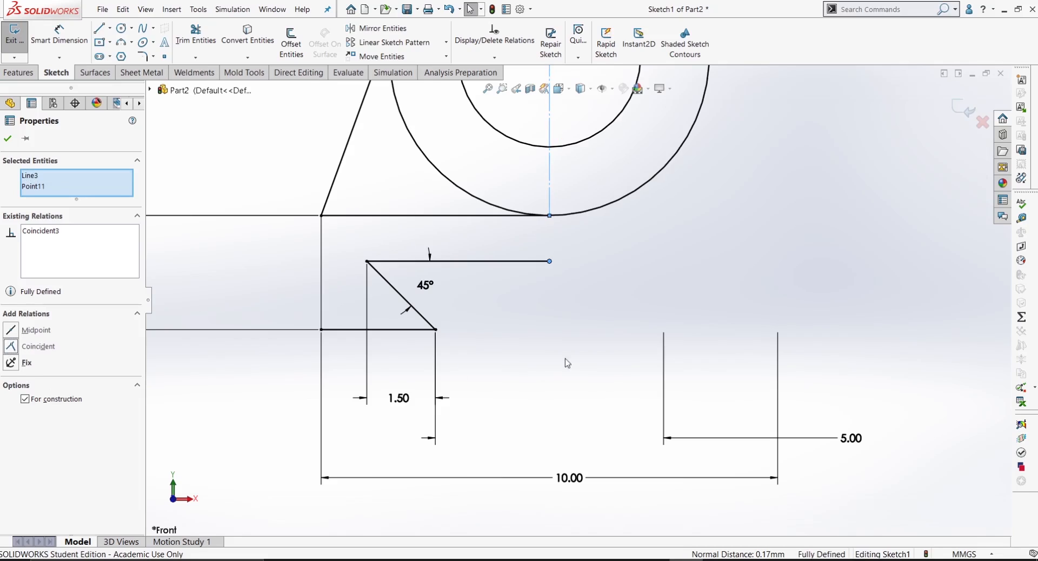
{"action": "left_click", "coordinate": [651, 292]}
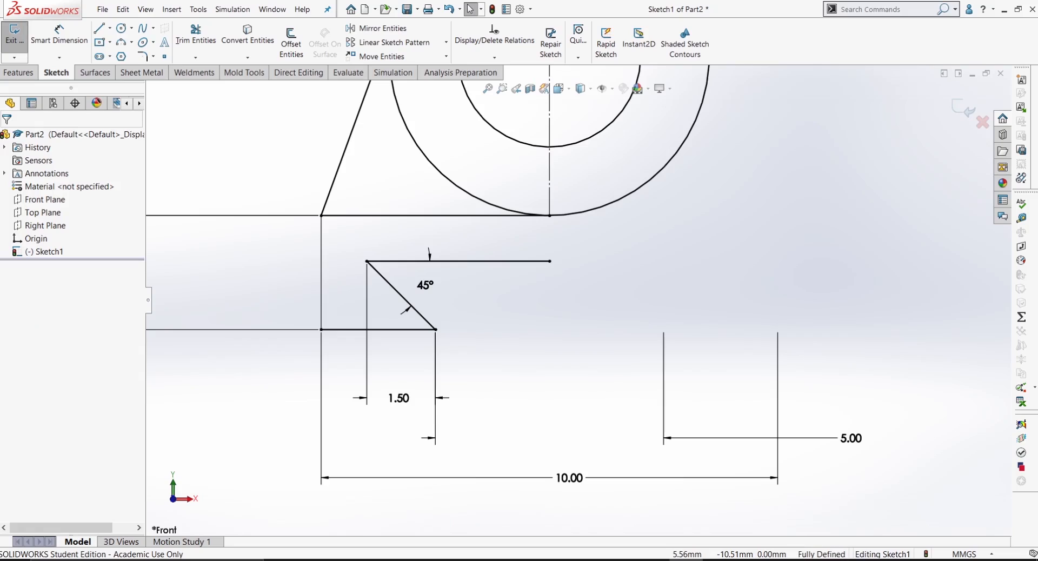
Step: Mirror the six lines of the left half of the profile, including the slot edges, about the vertical centreline
{"action": "scroll", "coordinate": [721, 273], "scroll_direction": "up", "scroll_amount": 5}
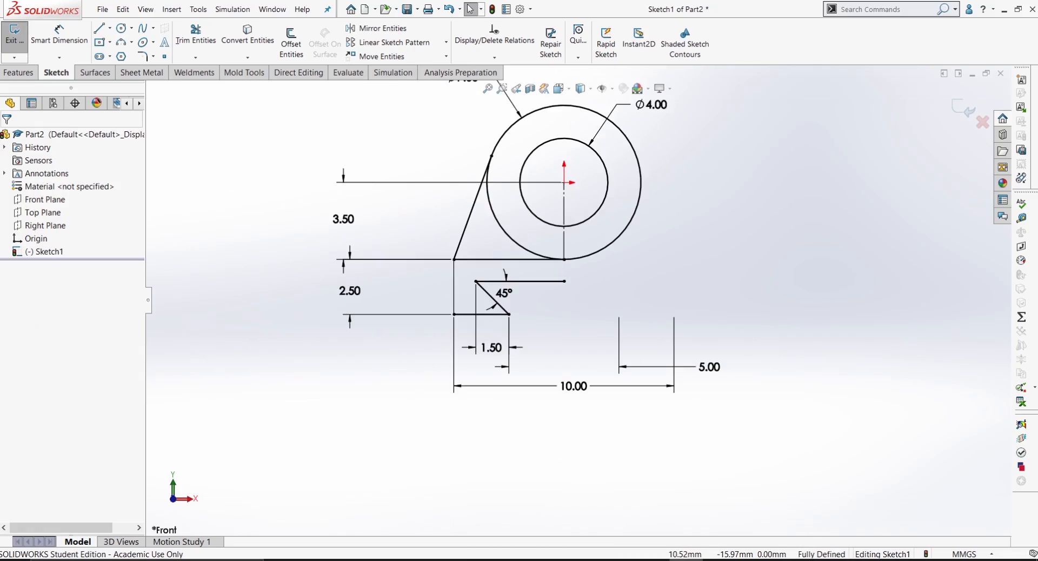
{"action": "scroll", "coordinate": [735, 368], "scroll_direction": "up", "scroll_amount": 1}
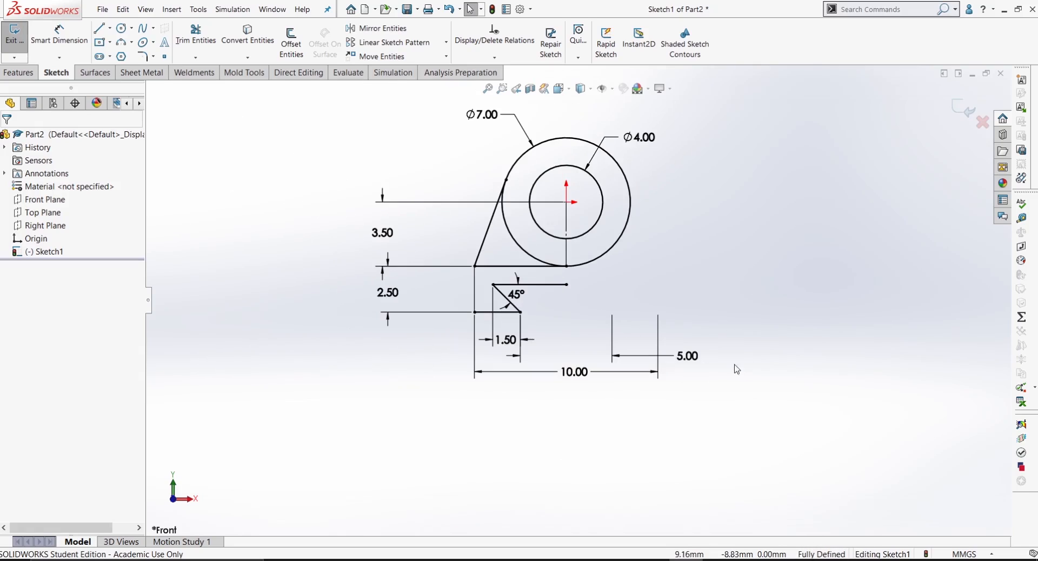
{"action": "scroll", "coordinate": [632, 201], "scroll_direction": "down", "scroll_amount": 1}
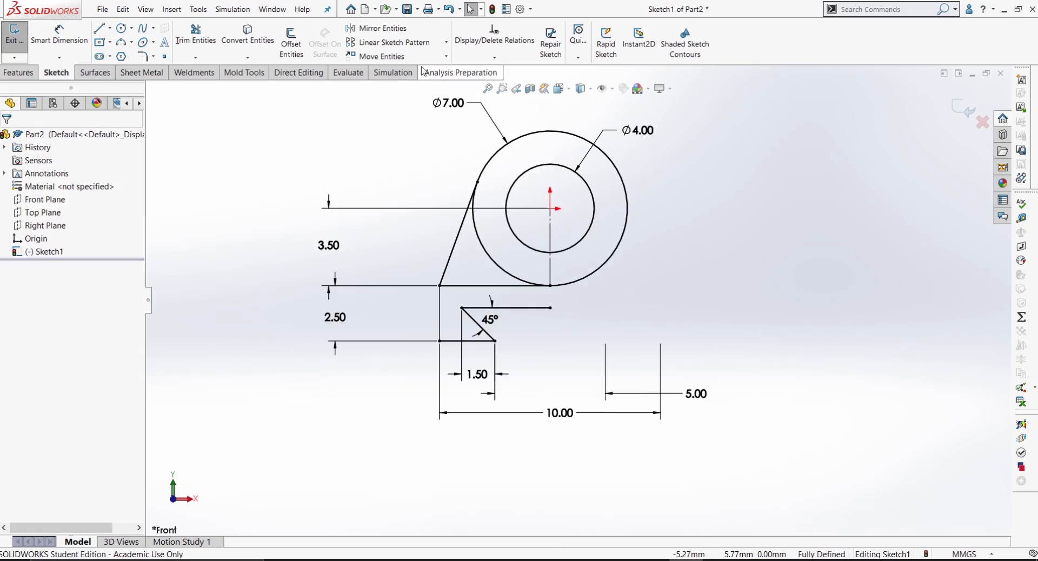
{"action": "left_click", "coordinate": [377, 28]}
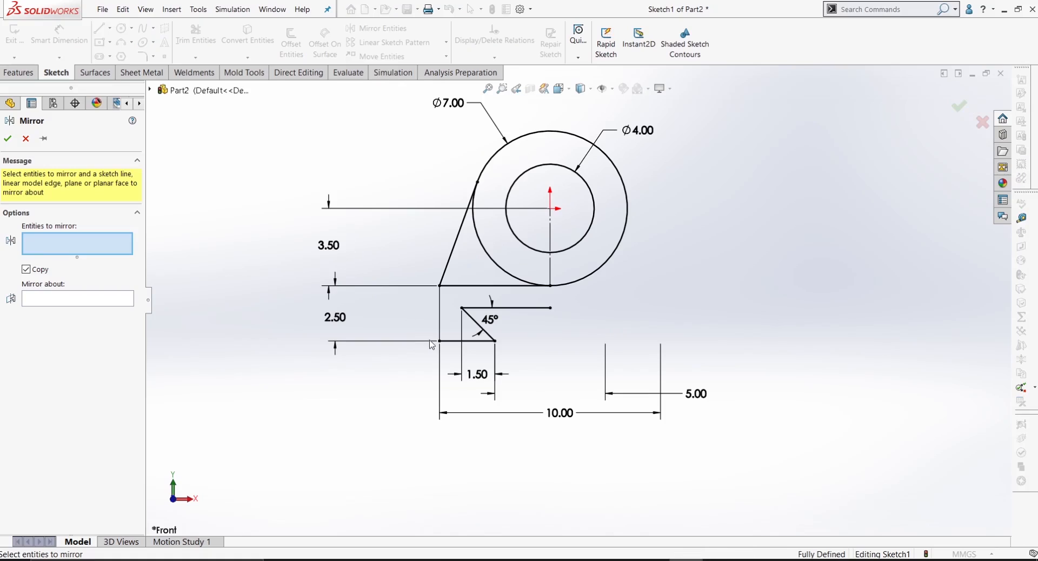
{"action": "mouse_move", "coordinate": [469, 236]}
{"action": "left_mouse_down"}
{"action": "mouse_move", "coordinate": [439, 268]}
{"action": "mouse_move", "coordinate": [460, 296]}
{"action": "mouse_move", "coordinate": [435, 338]}
{"action": "left_mouse_up"}
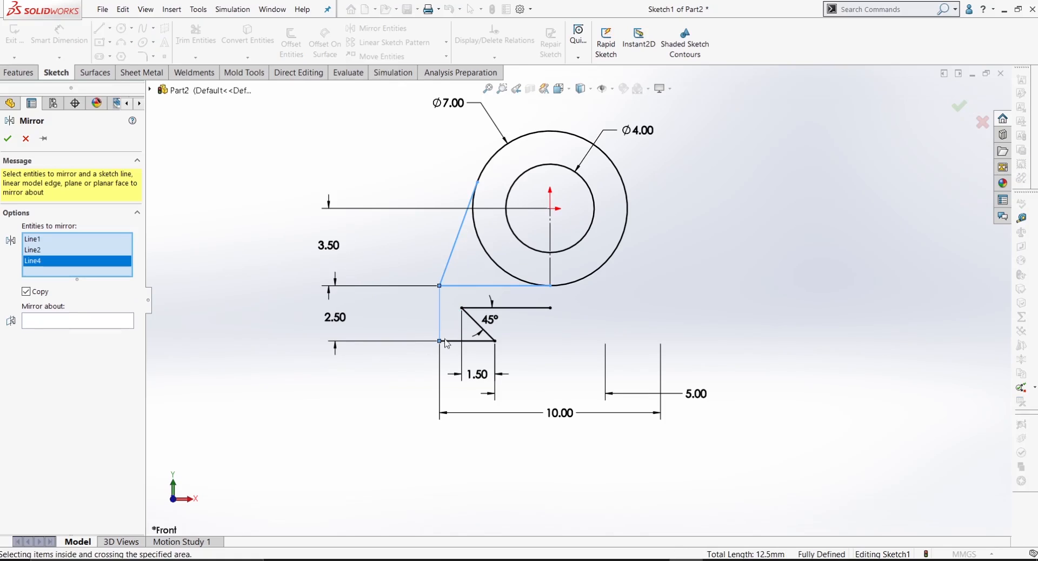
{"action": "left_click_drag", "start_coordinate": [514, 316], "coordinate": [515, 318]}
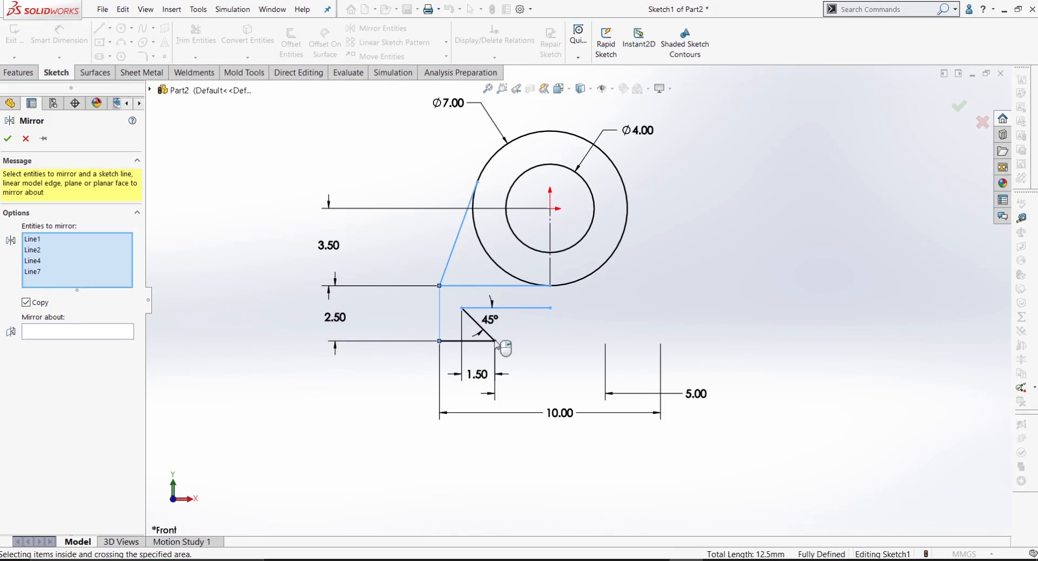
{"action": "left_click_drag", "start_coordinate": [490, 353], "coordinate": [490, 354]}
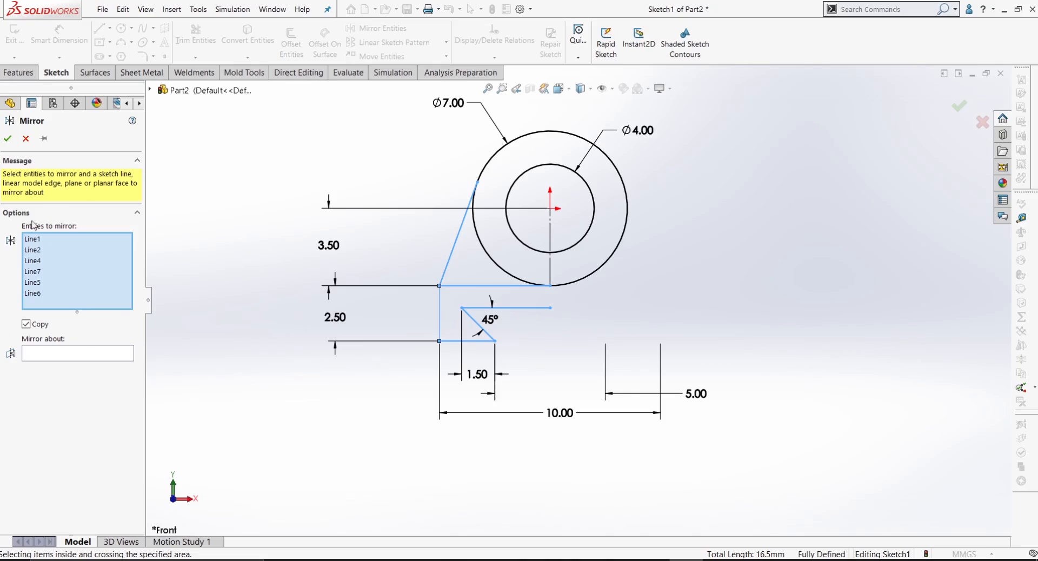
{"action": "left_click", "coordinate": [81, 356]}
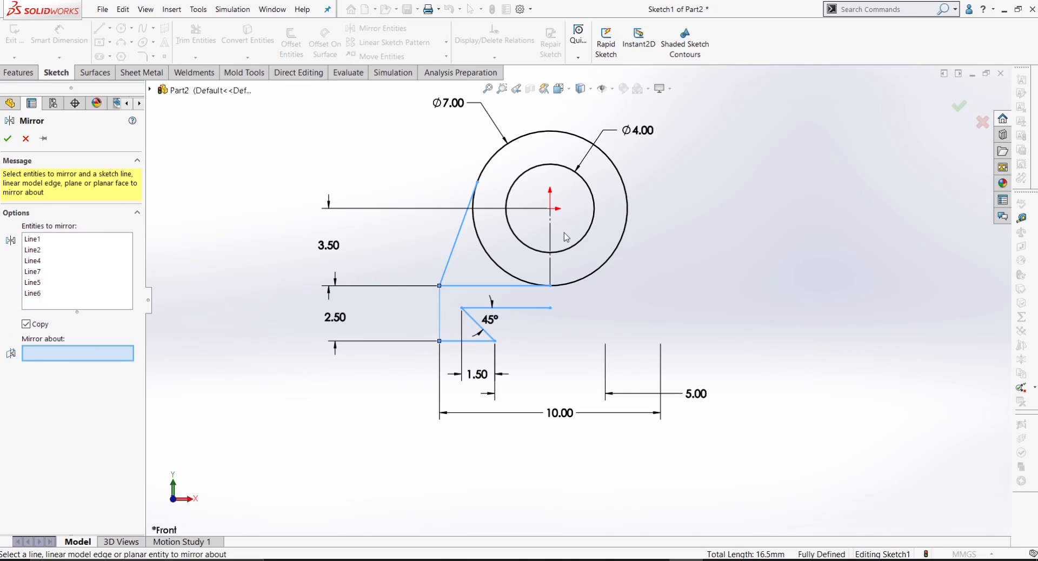
{"action": "left_click", "coordinate": [550, 243]}
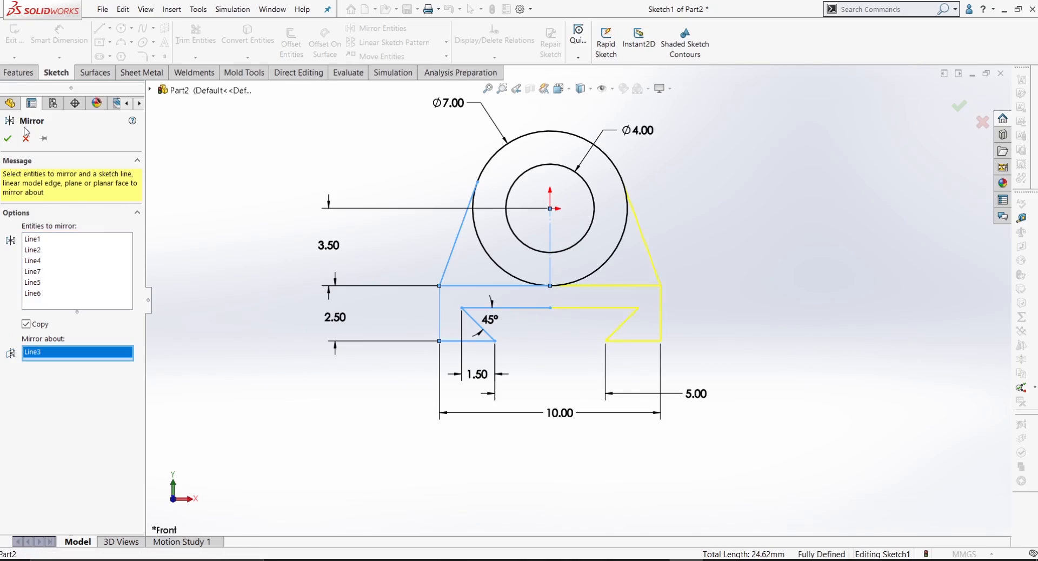
{"action": "left_click", "coordinate": [7, 139]}
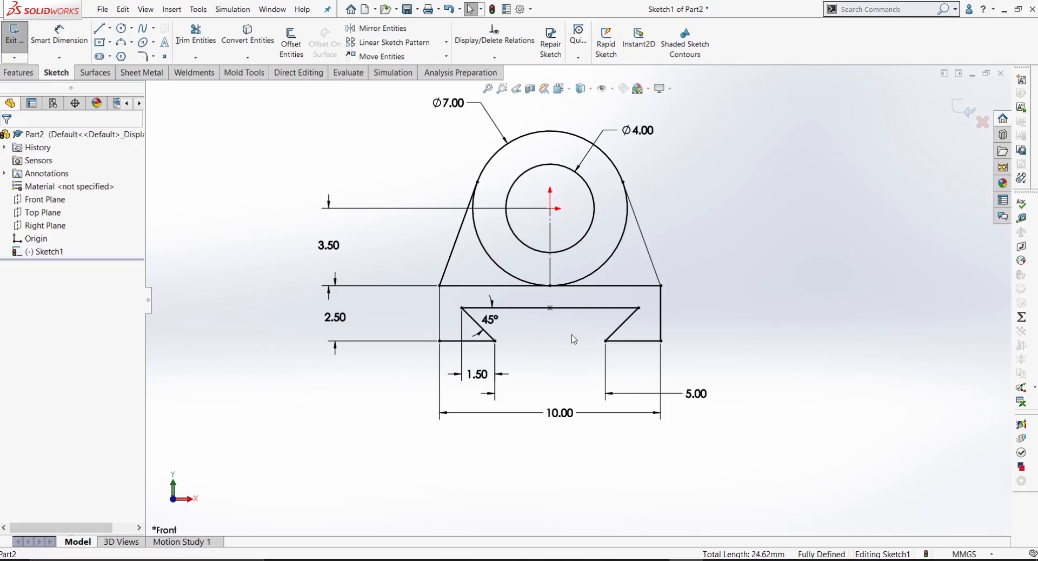
Step: Move the 3.50 and 2.50 height dimensions closer to the profile and reposition the outer circle's diameter dimension
{"action": "left_click_drag", "start_coordinate": [332, 254], "coordinate": [395, 261]}
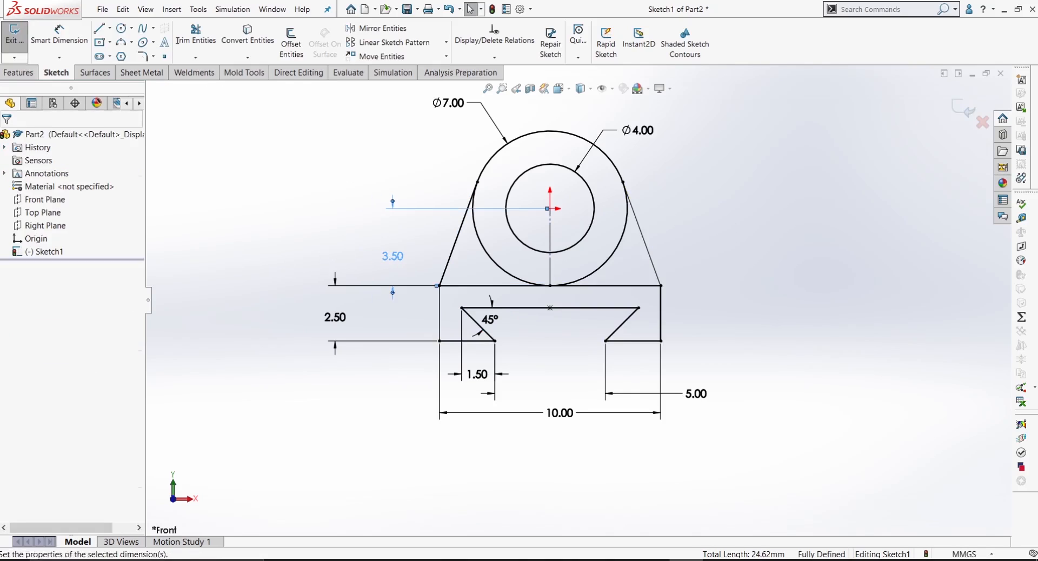
{"action": "left_click_drag", "start_coordinate": [333, 323], "coordinate": [401, 332]}
{"action": "scroll", "coordinate": [579, 303], "scroll_direction": "up", "scroll_amount": 1}
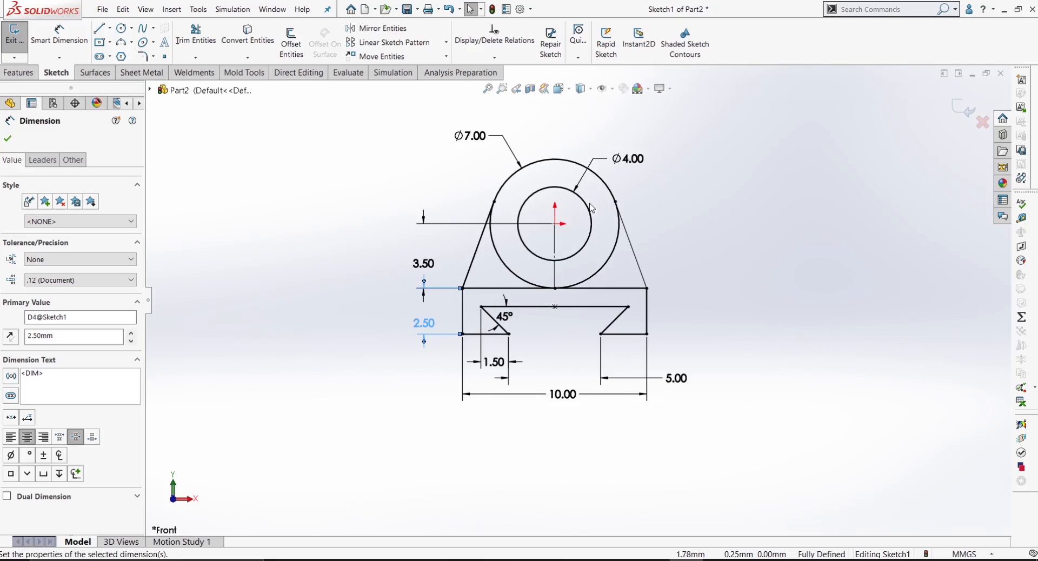
{"action": "left_click", "coordinate": [642, 165]}
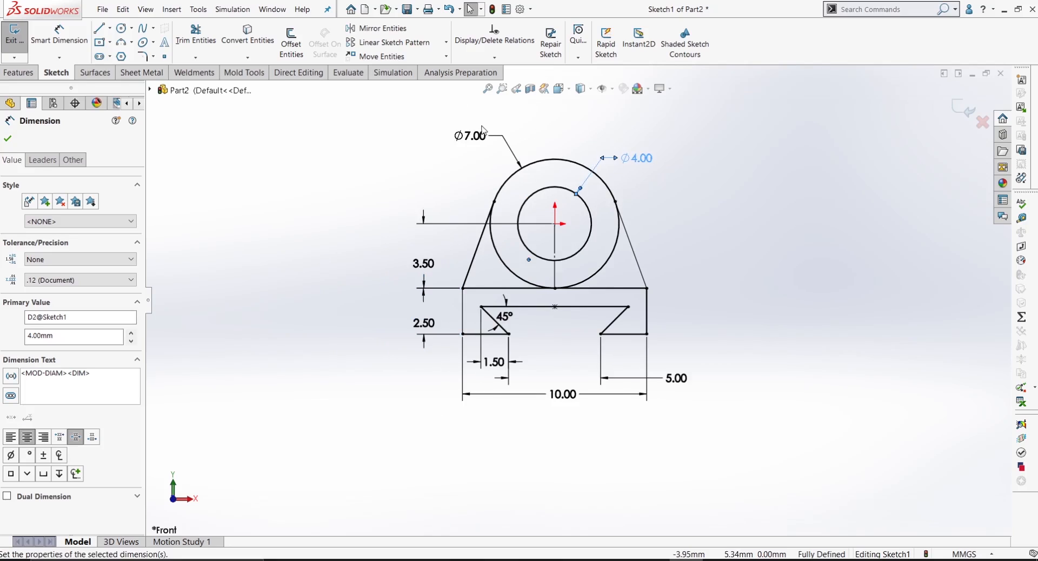
{"action": "left_click_drag", "start_coordinate": [483, 130], "coordinate": [468, 148]}
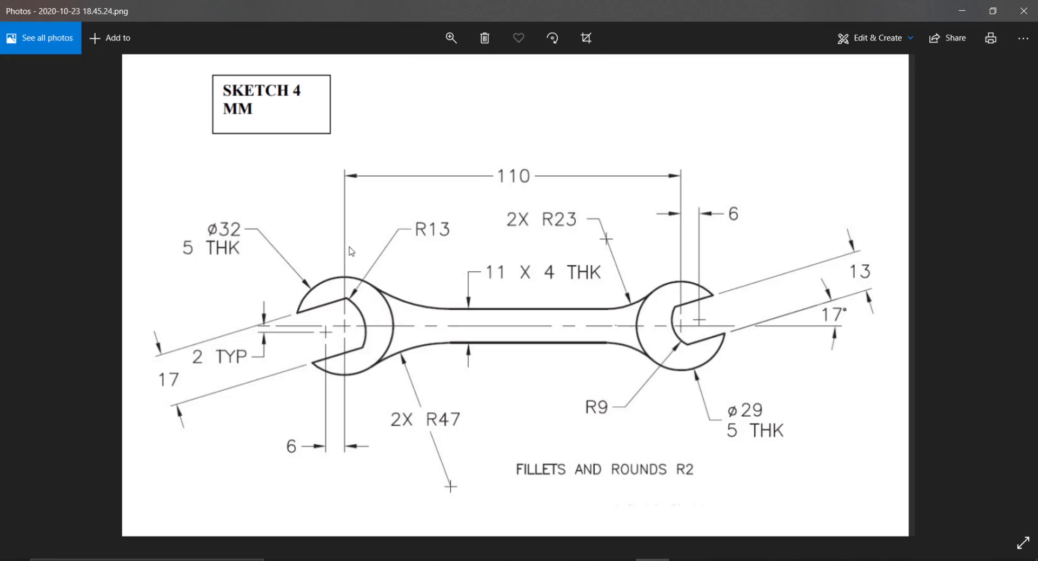
Step: Minimise the wrench reference drawing, switch back to SOLIDWORKS and create a new part document
{"action": "left_click", "coordinate": [963, 11]}
{"action": "left_click", "coordinate": [971, 62]}
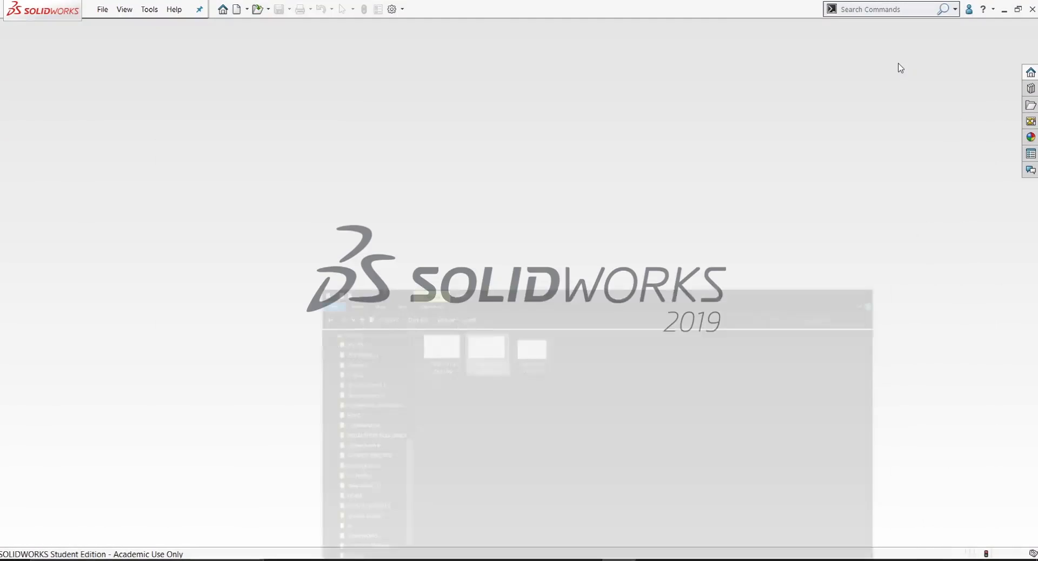
{"action": "left_click", "coordinate": [103, 9]}
{"action": "left_click", "coordinate": [119, 26]}
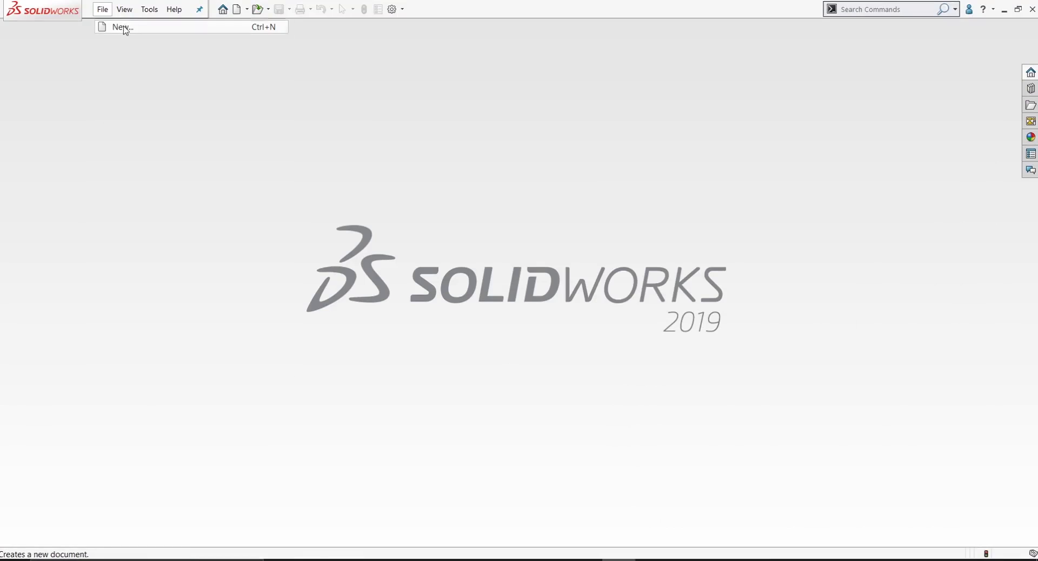
{"action": "left_click", "coordinate": [442, 427]}
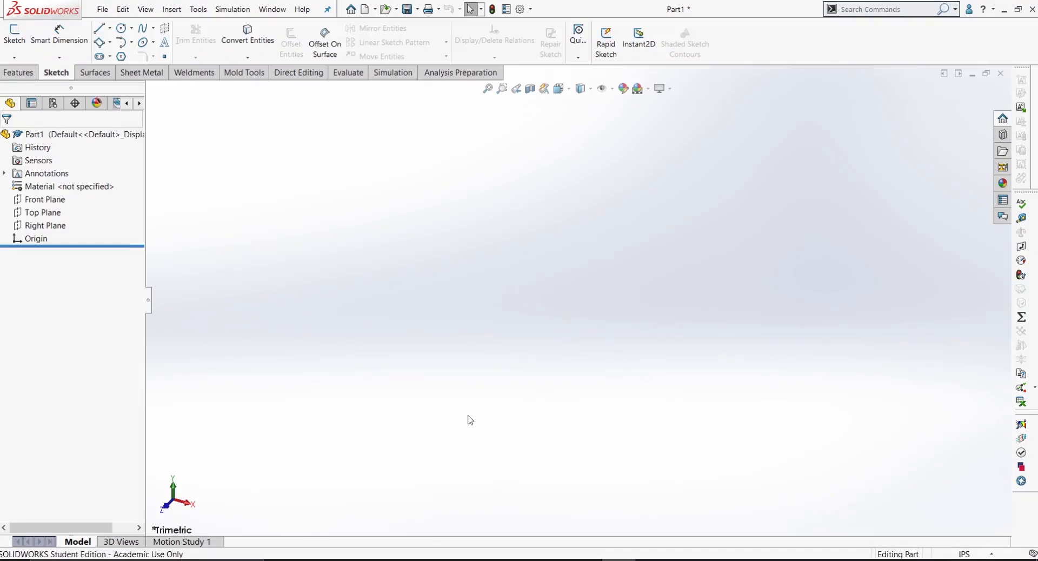
Step: Set the document units to MMGS and start a sketch on the Front Plane
{"action": "left_click", "coordinate": [957, 554]}
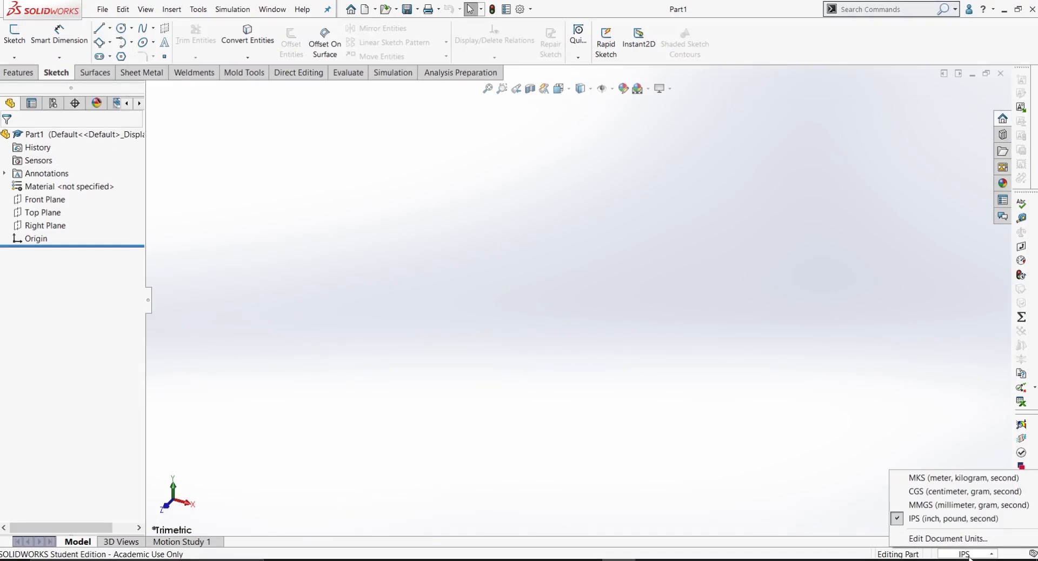
{"action": "left_click", "coordinate": [941, 506]}
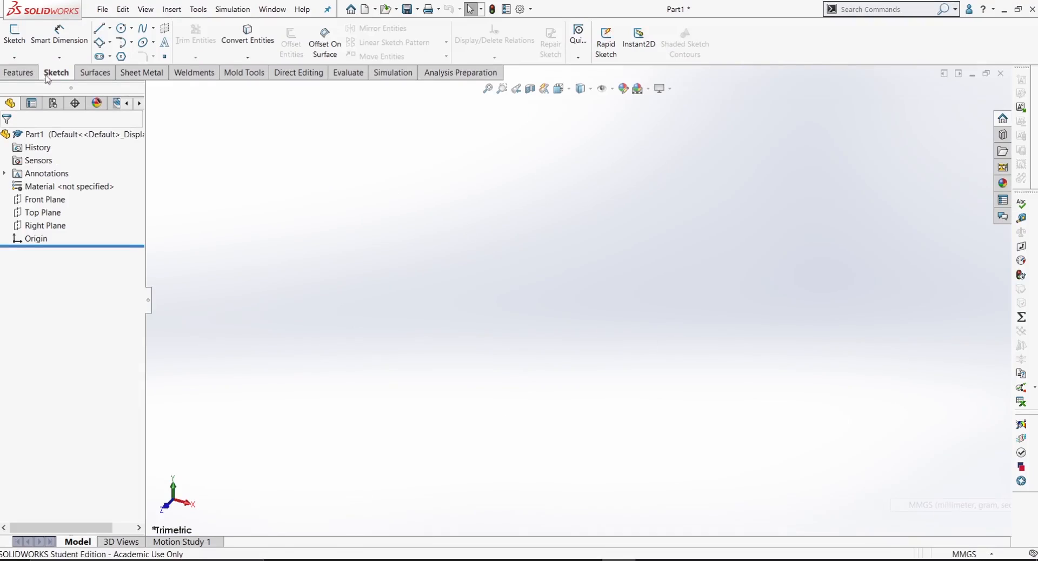
{"action": "left_click", "coordinate": [21, 47]}
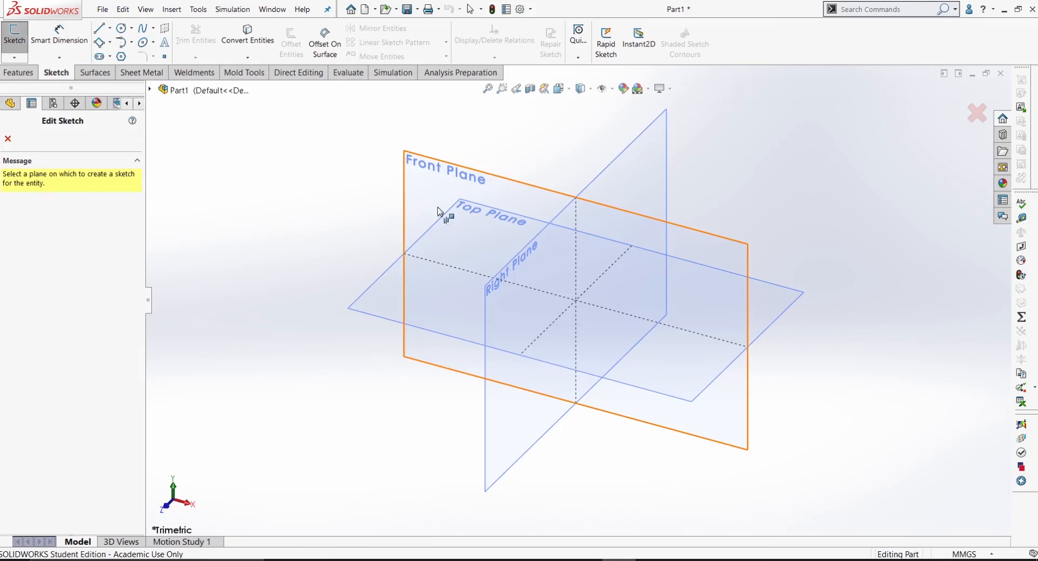
{"action": "left_click", "coordinate": [439, 186]}
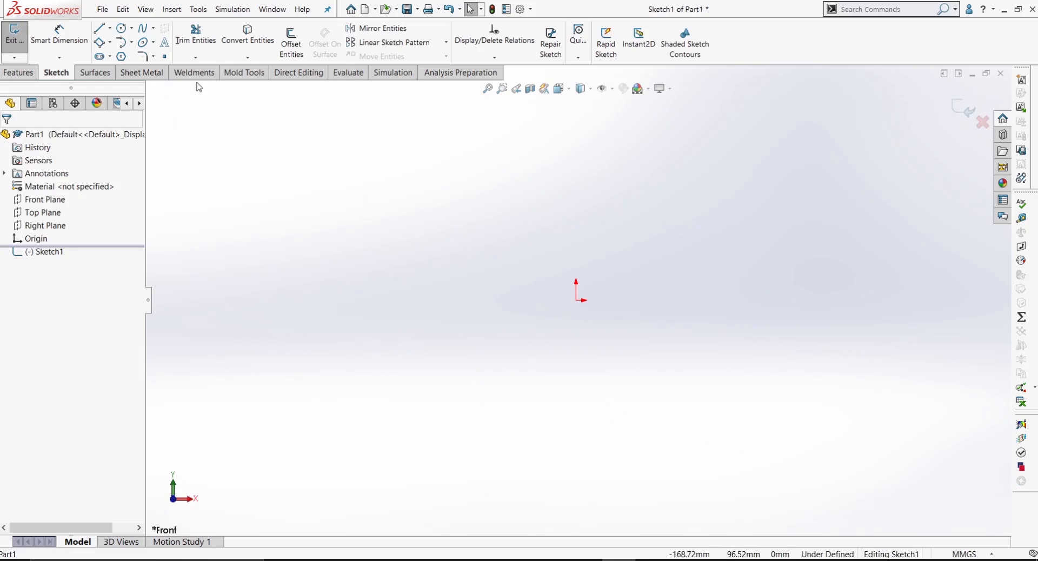
Step: Draw a horizontal midpoint line about 209 mm long centred on the origin and convert it to construction geometry
{"action": "left_click", "coordinate": [110, 28]}
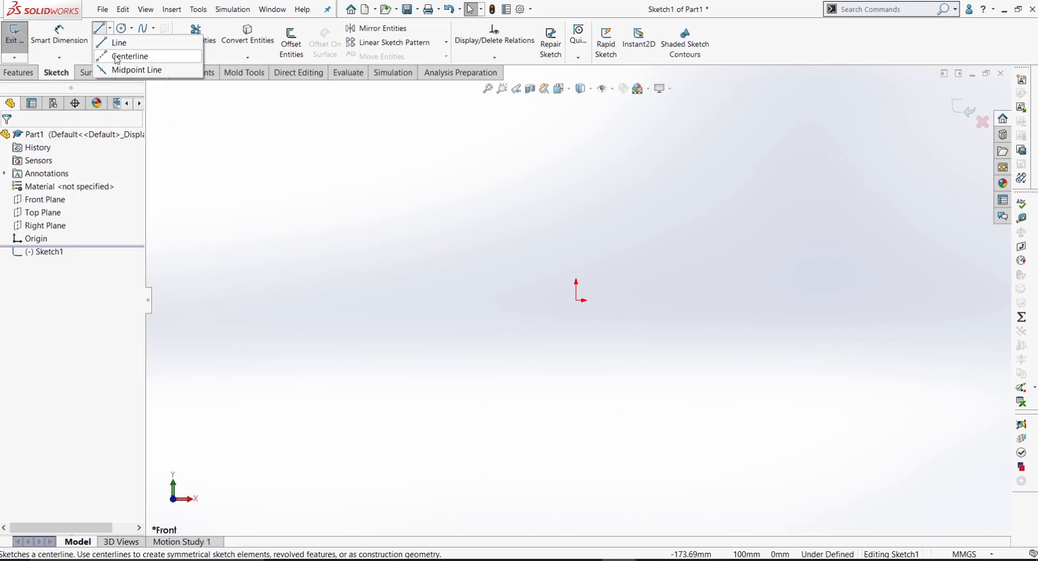
{"action": "left_click", "coordinate": [124, 70]}
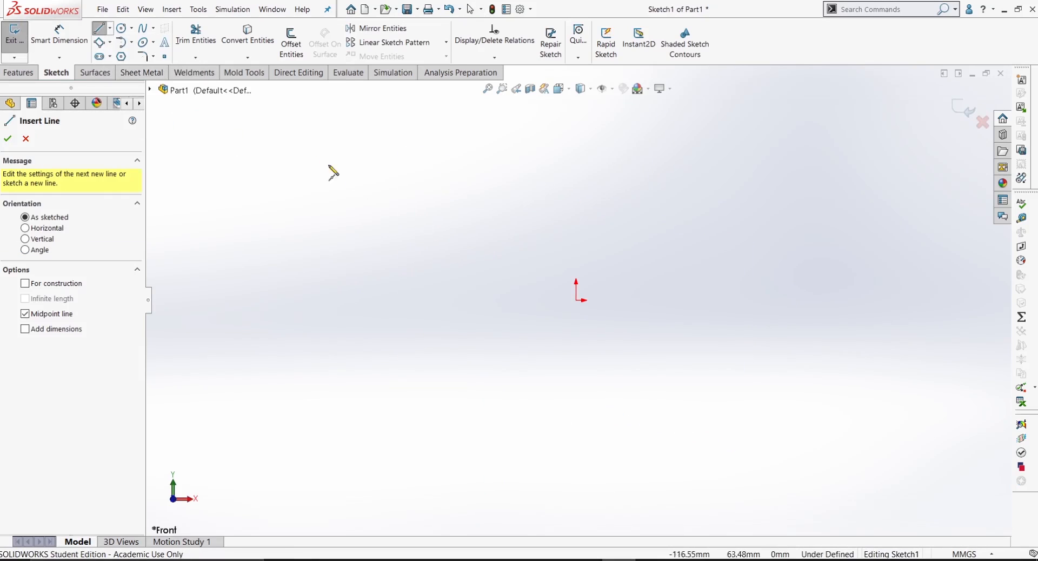
{"action": "left_click", "coordinate": [576, 300]}
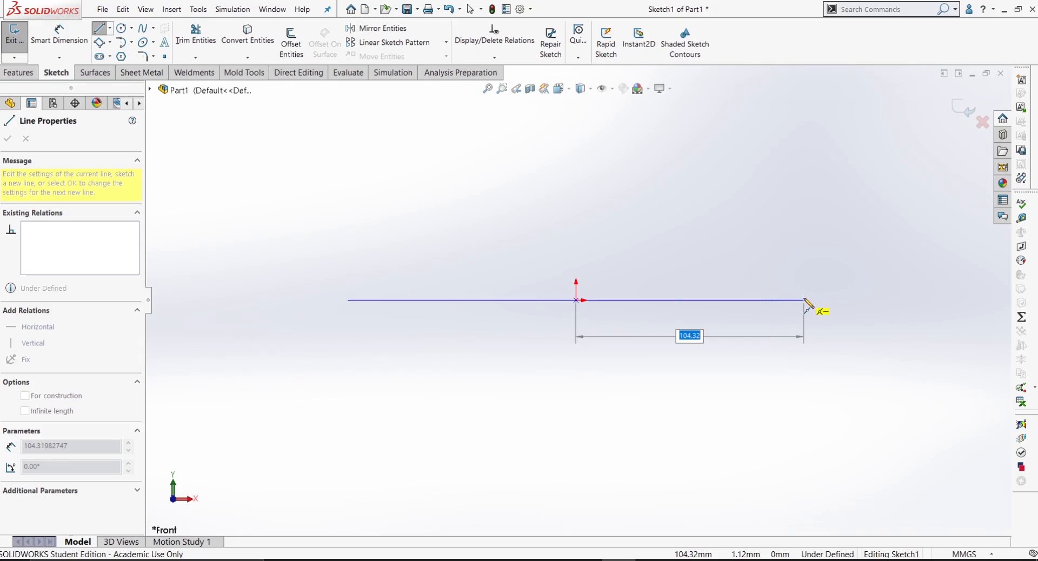
{"action": "left_click", "coordinate": [804, 301]}
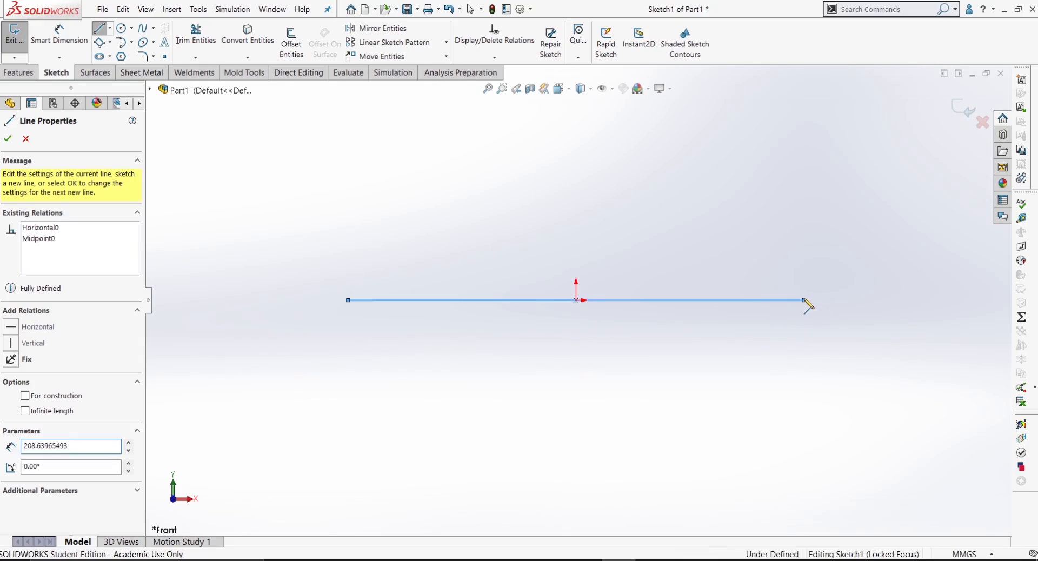
{"action": "right_click", "coordinate": [805, 301]}
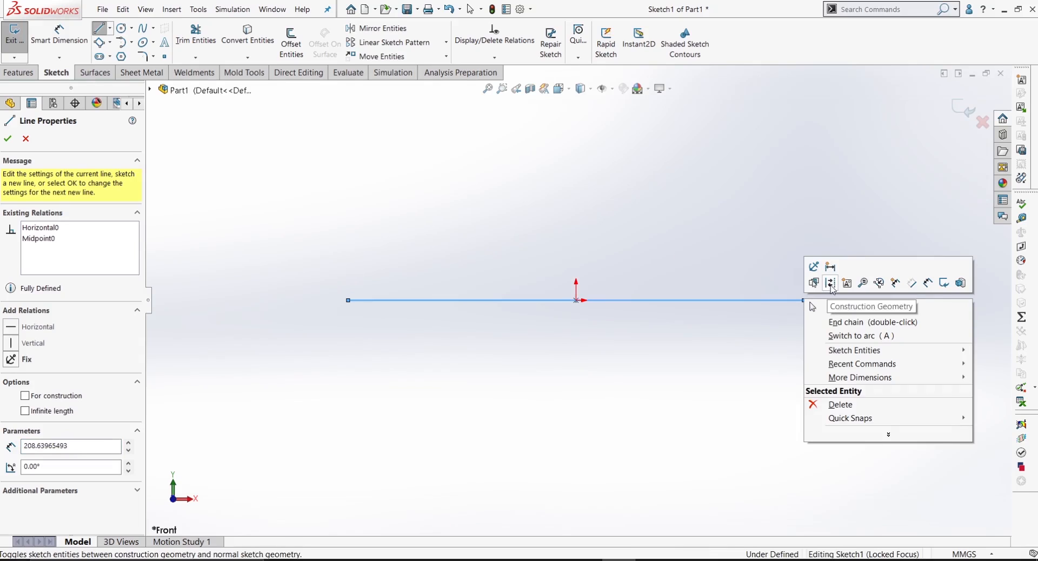
{"action": "left_click", "coordinate": [827, 306]}
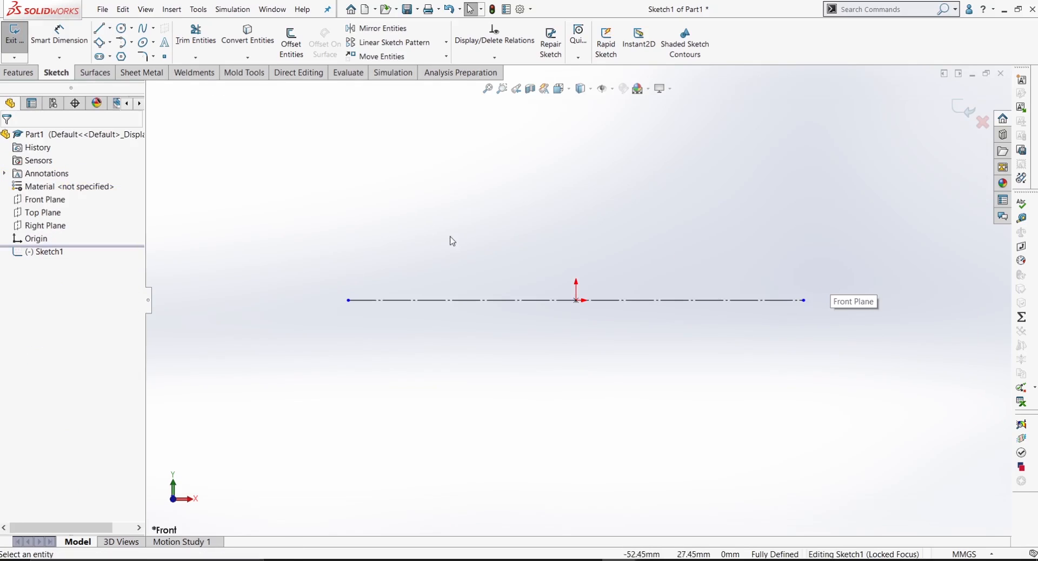
Step: Draw a circle about 74 mm in diameter on the centreline's left endpoint and a smaller circle centred below and left of it
{"action": "left_click", "coordinate": [124, 33]}
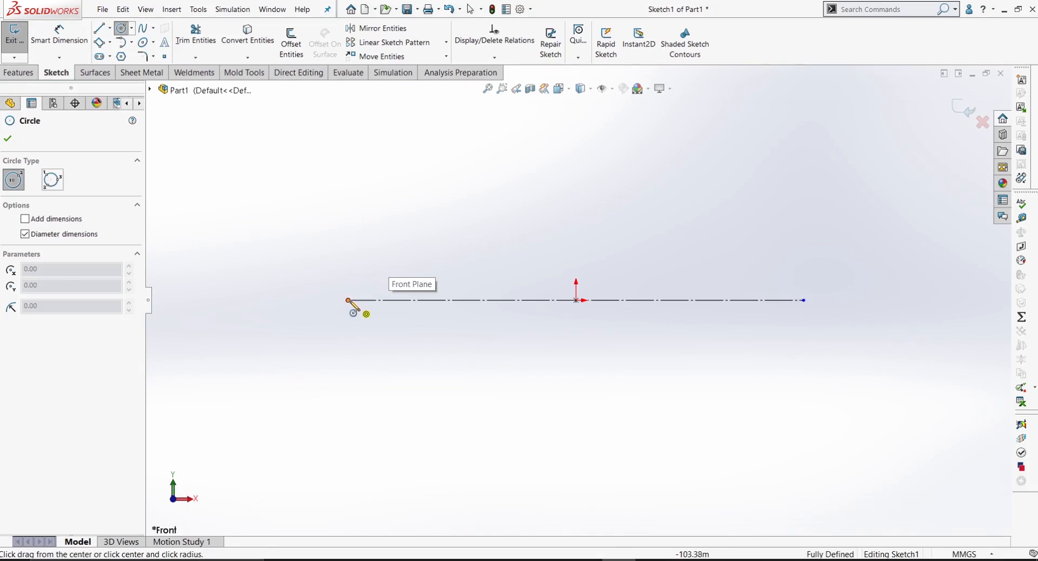
{"action": "left_click", "coordinate": [348, 300]}
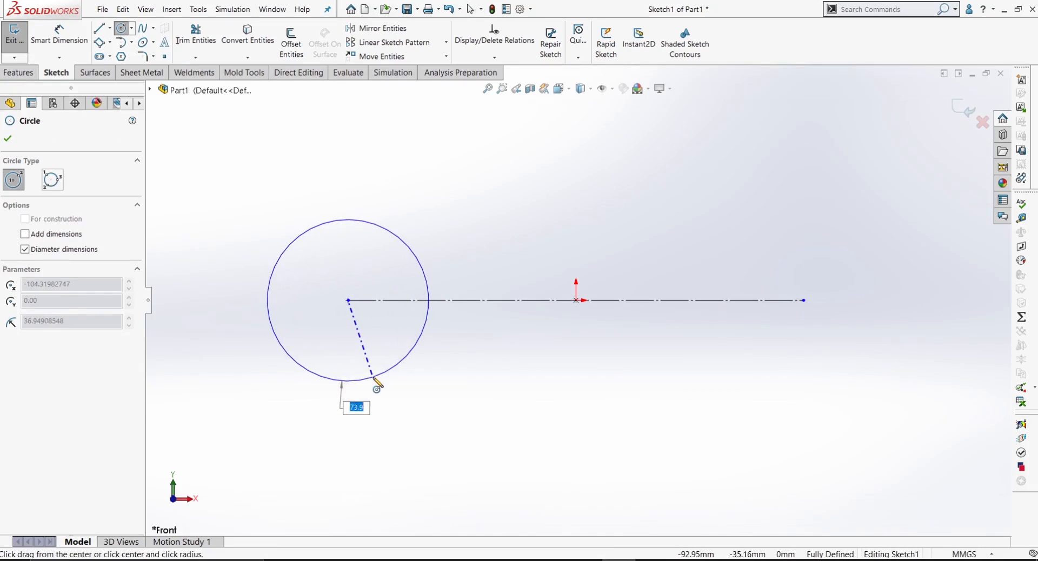
{"action": "left_click", "coordinate": [373, 378]}
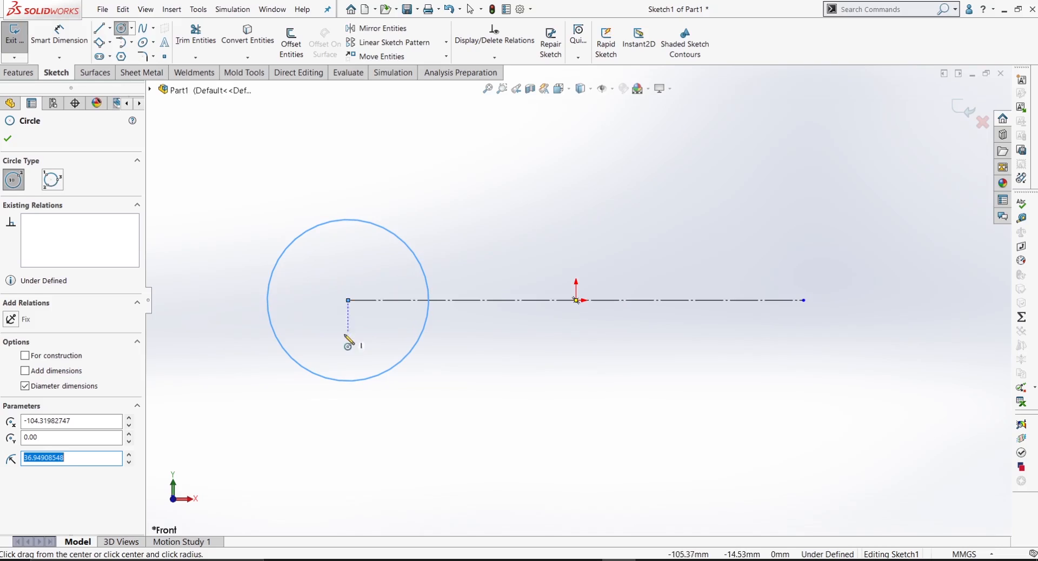
{"action": "left_click", "coordinate": [330, 319]}
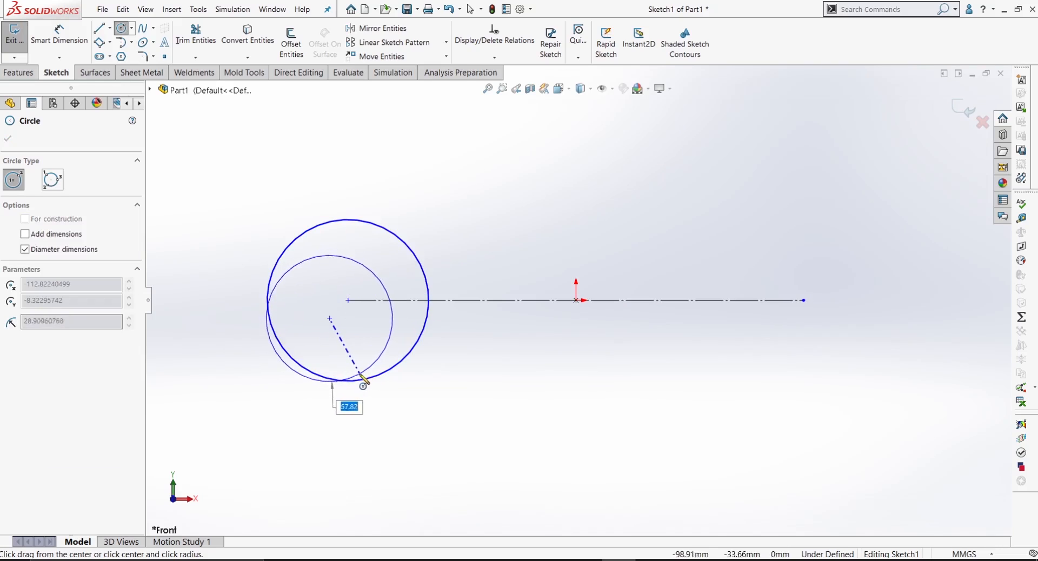
{"action": "left_click", "coordinate": [359, 367]}
Step: Dimension the horizontal distance between the centres of the two circles and set it to 6 mm
{"action": "right_click_drag", "start_coordinate": [474, 250], "coordinate": [416, 273]}
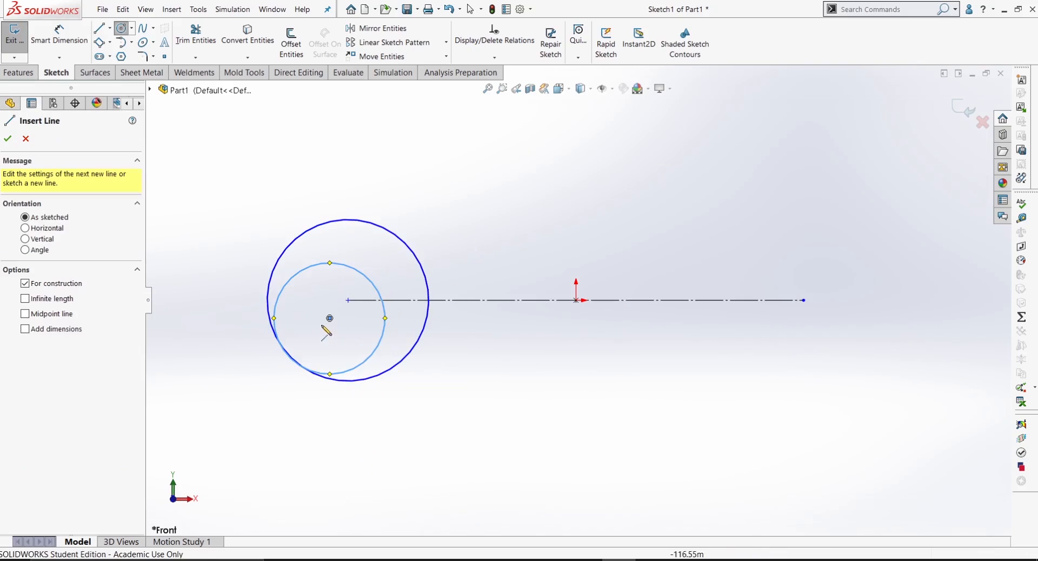
{"action": "right_click_drag", "start_coordinate": [335, 372], "coordinate": [332, 320]}
{"action": "left_click", "coordinate": [330, 319]}
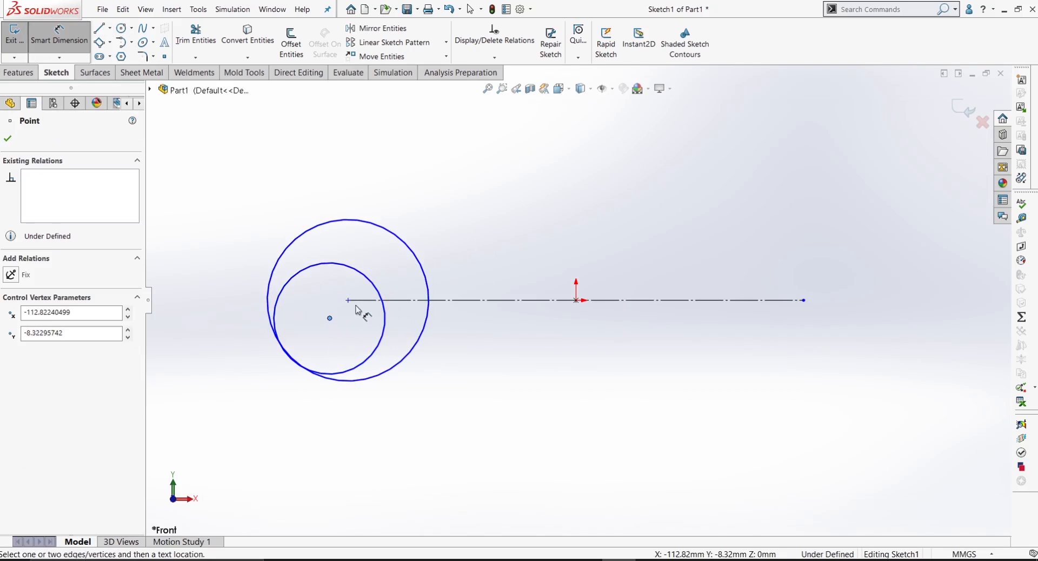
{"action": "left_click", "coordinate": [348, 300]}
{"action": "left_click", "coordinate": [340, 433]}
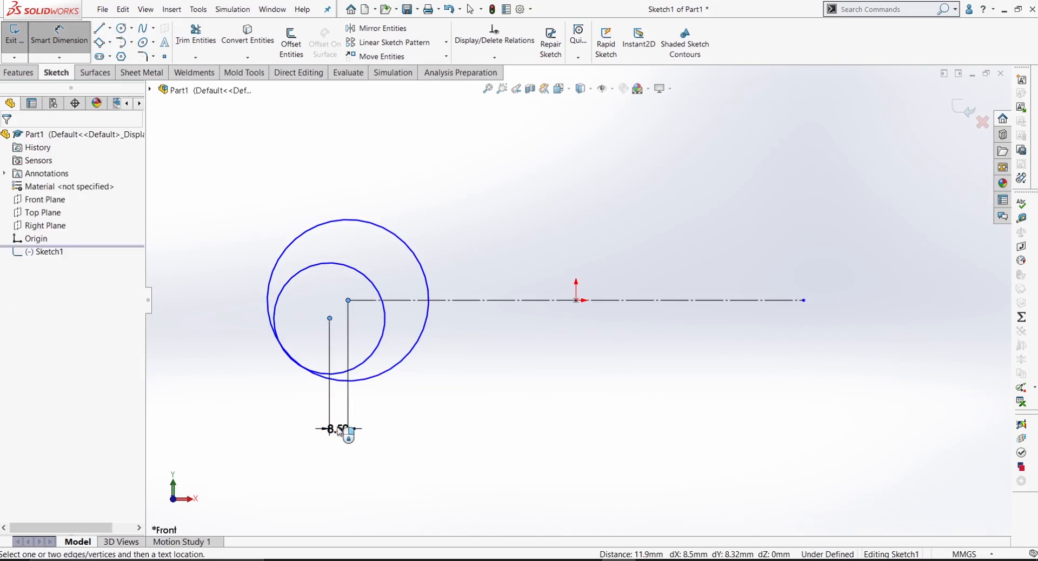
{"action": "key", "text": "Return"}
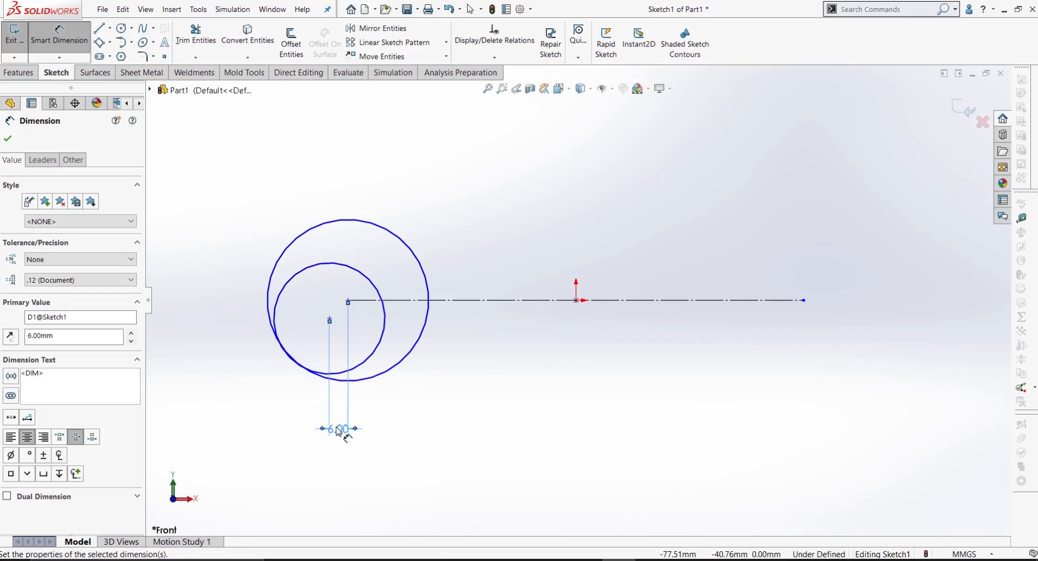
Step: Dimension the vertical distance between the centres of the two circles and set it to 2 mm
{"action": "left_click", "coordinate": [331, 320]}
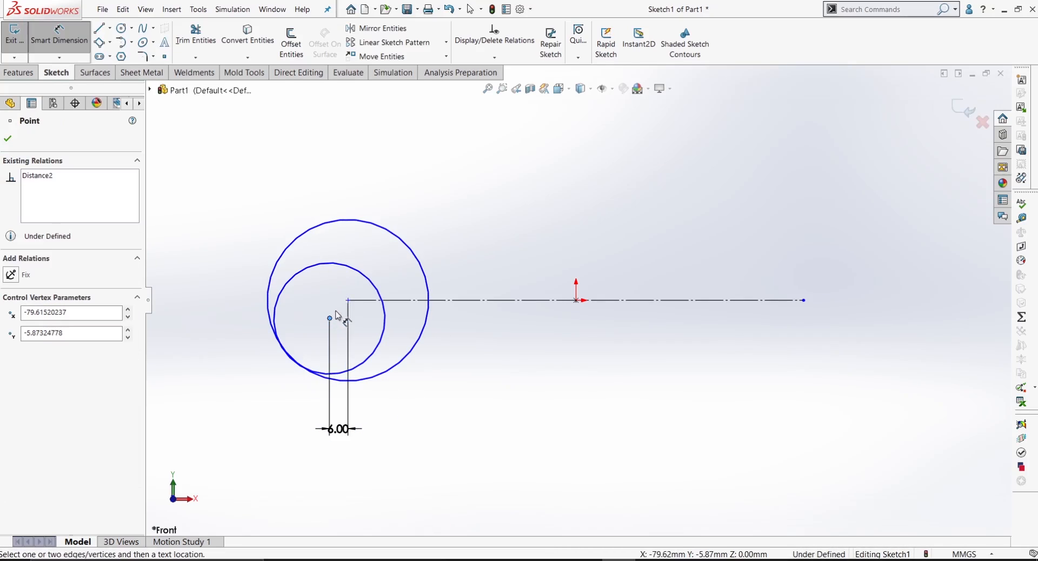
{"action": "left_click", "coordinate": [347, 301]}
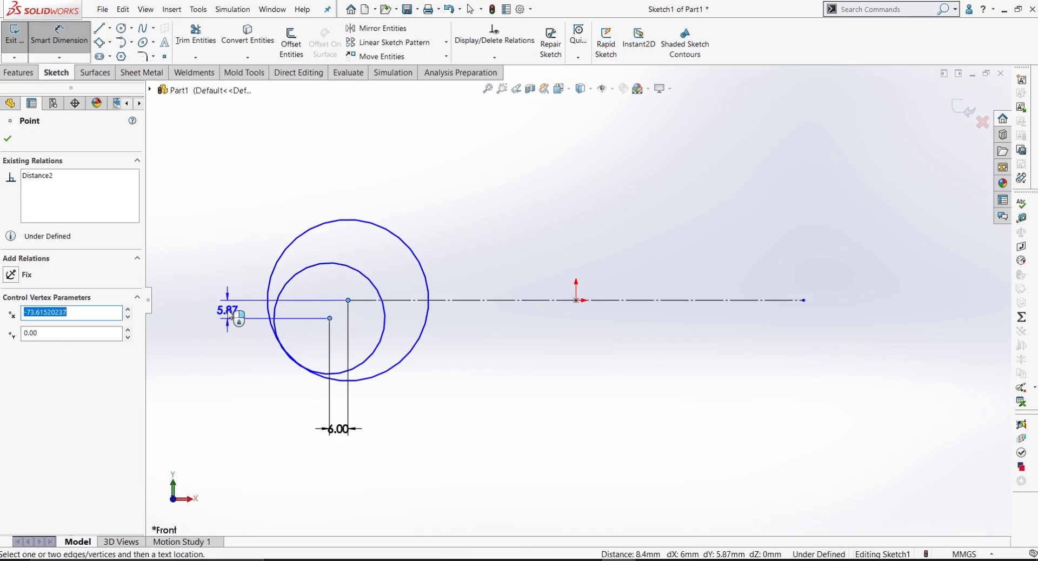
{"action": "left_click", "coordinate": [226, 310]}
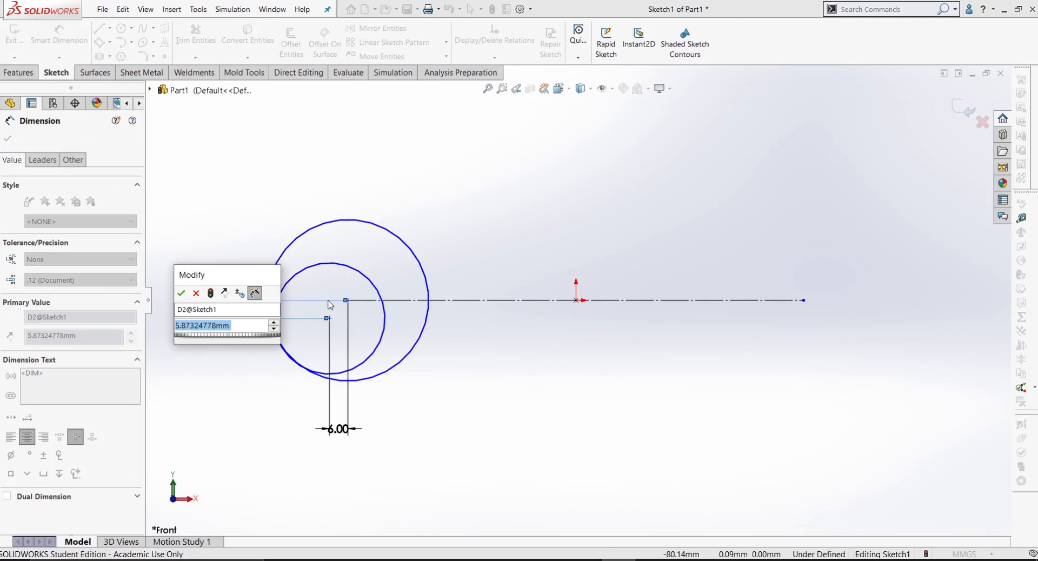
{"action": "type", "text": "2"}
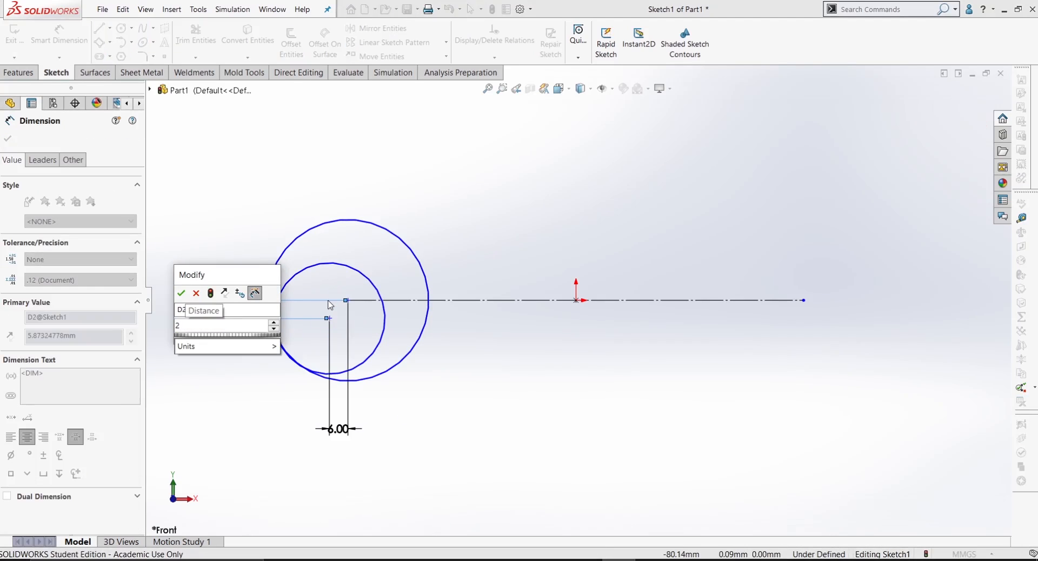
{"action": "key", "text": "Return"}
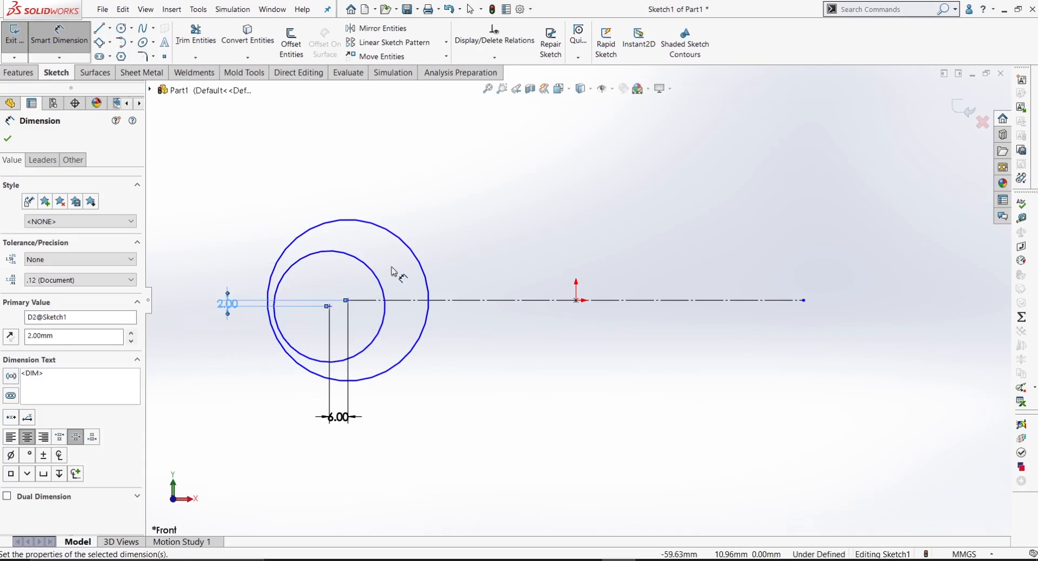
{"action": "left_click", "coordinate": [240, 378]}
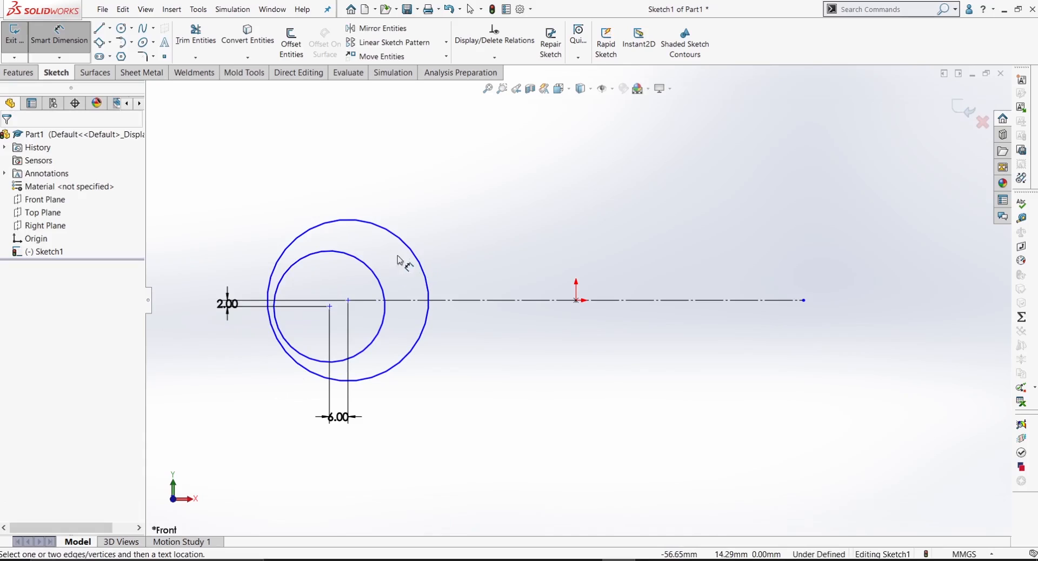
Step: Dimension the diameter of the circle centred on the centreline's endpoint and set it to 32 mm
{"action": "left_click", "coordinate": [390, 232]}
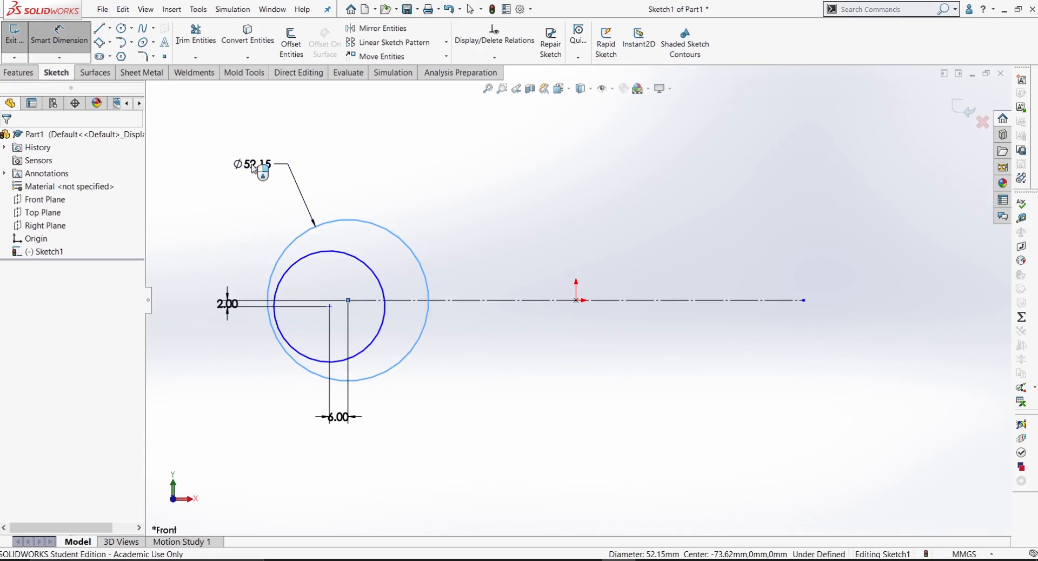
{"action": "left_click", "coordinate": [254, 170]}
{"action": "type", "text": "32"}
{"action": "key", "text": "Return"}
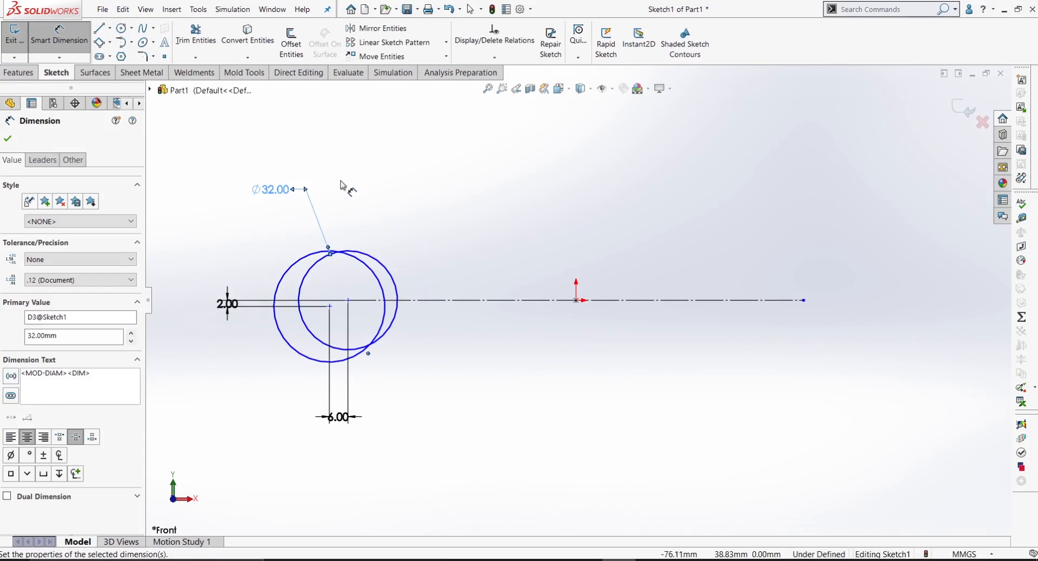
{"action": "scroll", "coordinate": [363, 322], "scroll_direction": "down", "scroll_amount": 1}
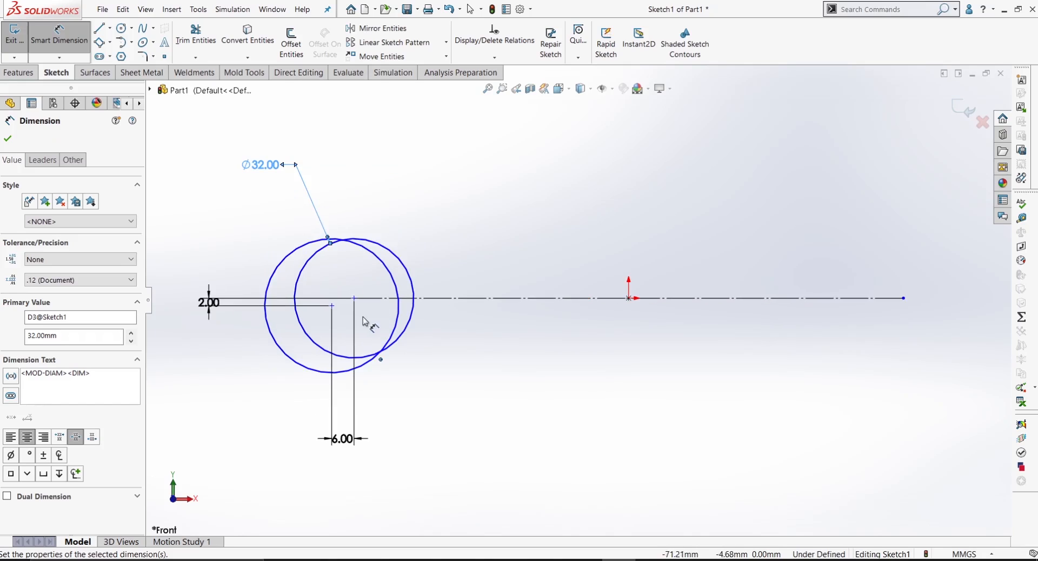
Step: Dimension the diameter of the other circle, centred below the centreline, and set it to 26 mm
{"action": "left_click", "coordinate": [285, 259]}
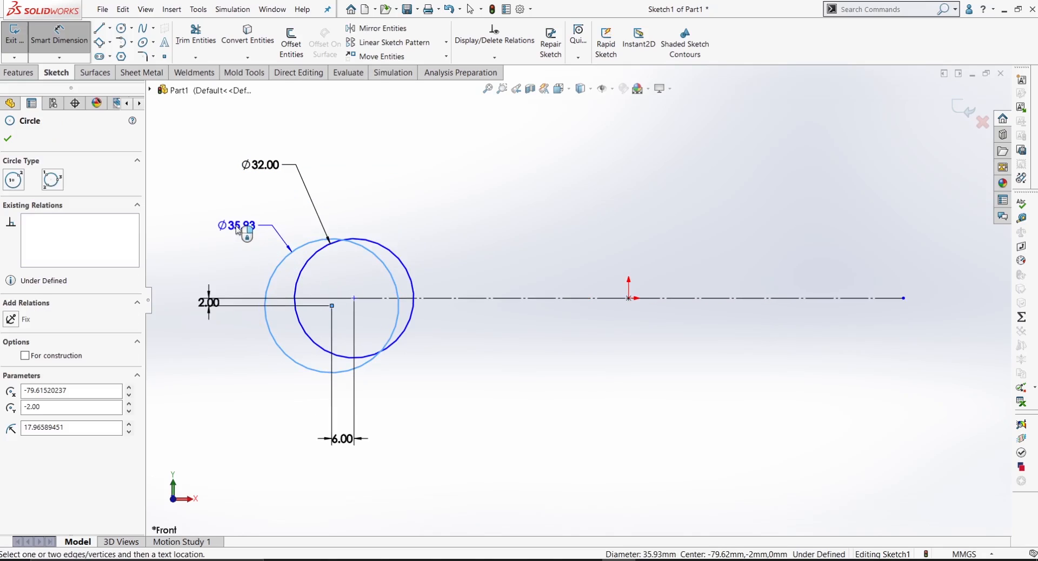
{"action": "left_click", "coordinate": [240, 230]}
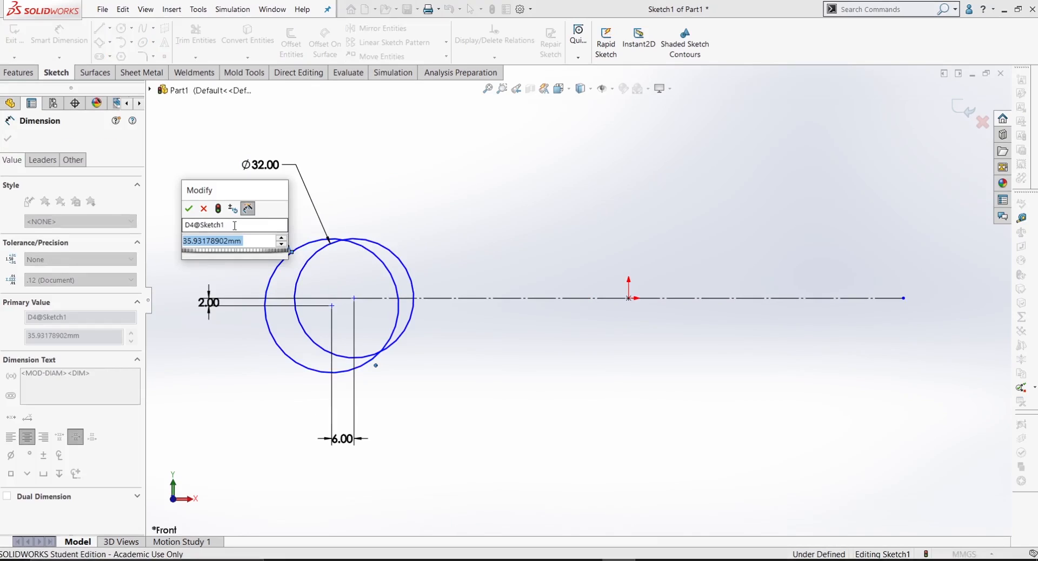
{"action": "type", "text": "26"}
{"action": "key", "text": "Return"}
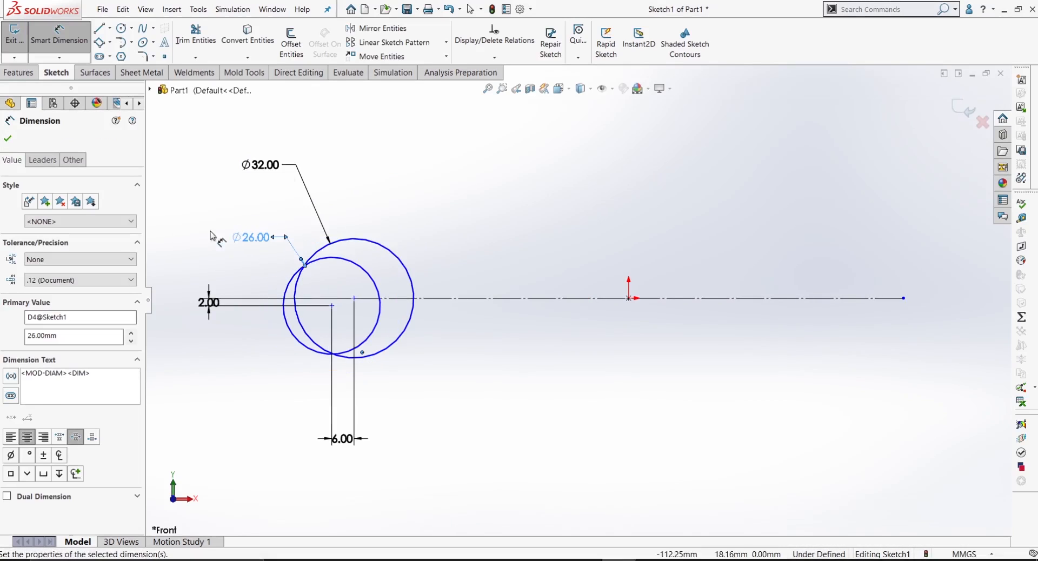
{"action": "scroll", "coordinate": [346, 298], "scroll_direction": "down", "scroll_amount": 2}
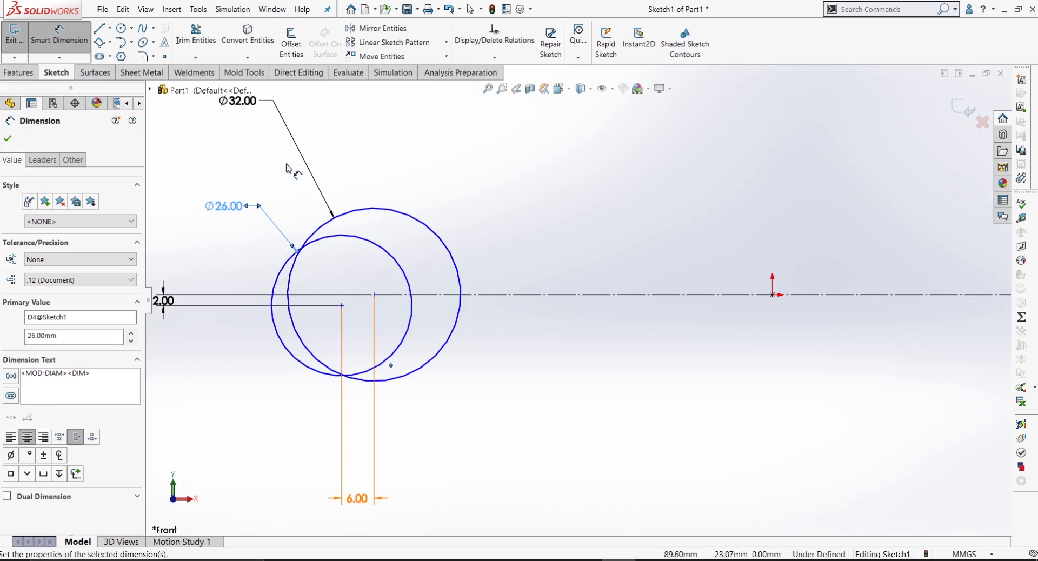
Step: Dimension the length of the horizontal construction centreline and set it to 110 mm
{"action": "left_click", "coordinate": [101, 29]}
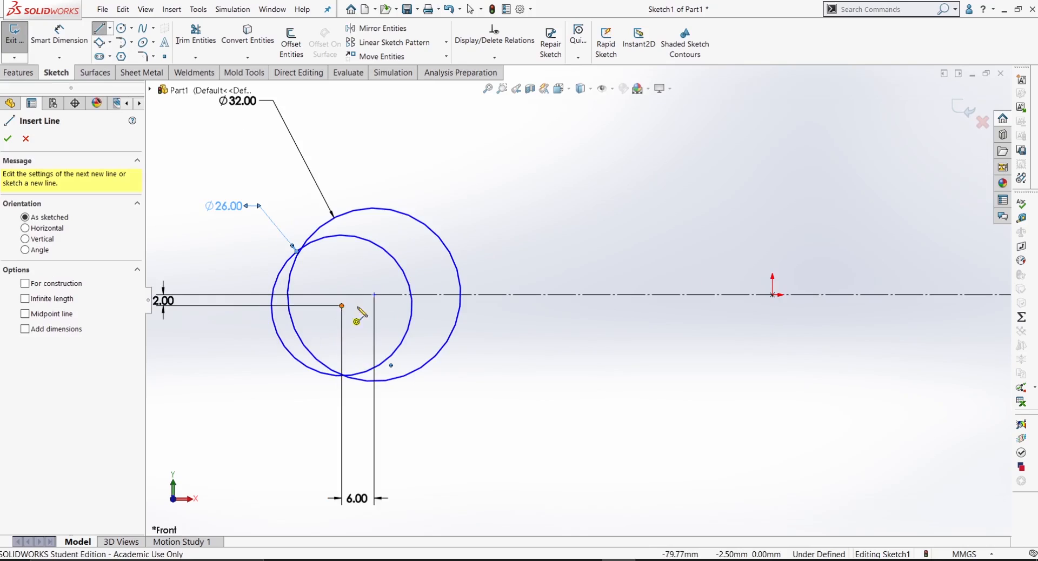
{"action": "scroll", "coordinate": [411, 318], "scroll_direction": "up", "scroll_amount": 4}
{"action": "right_click_drag", "start_coordinate": [569, 434], "coordinate": [582, 362]}
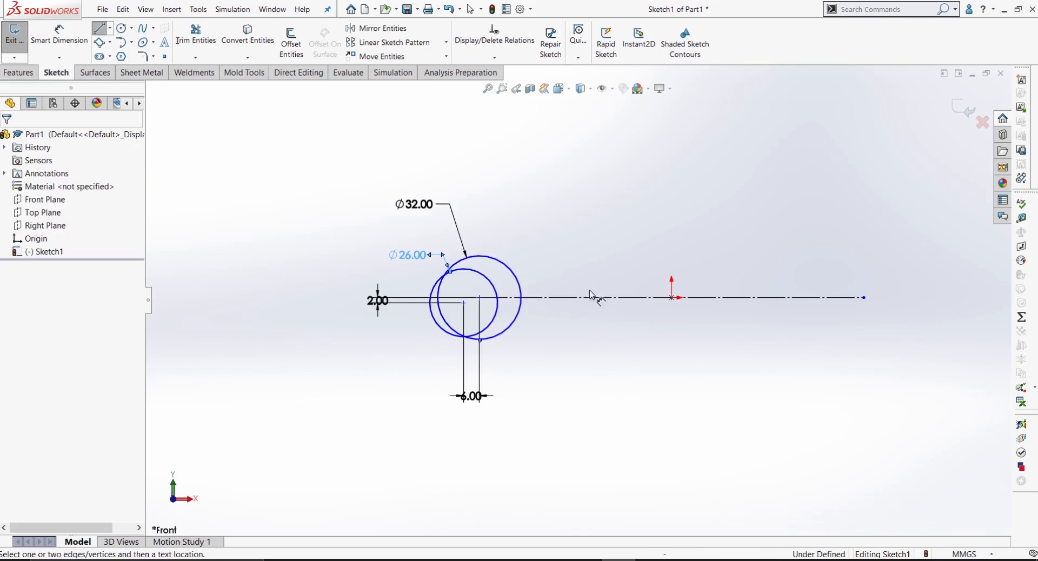
{"action": "left_click", "coordinate": [603, 297]}
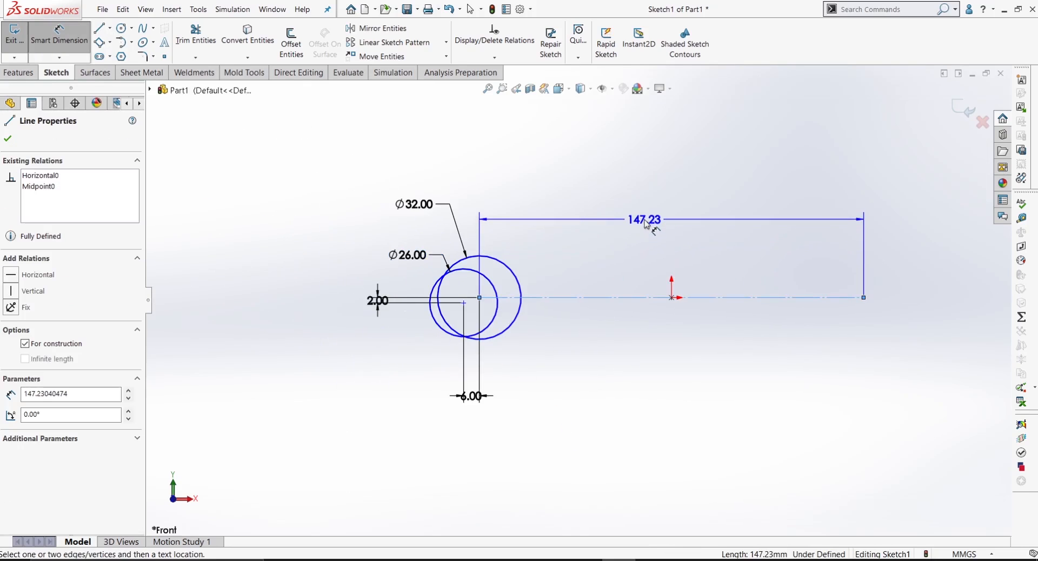
{"action": "left_click", "coordinate": [656, 215]}
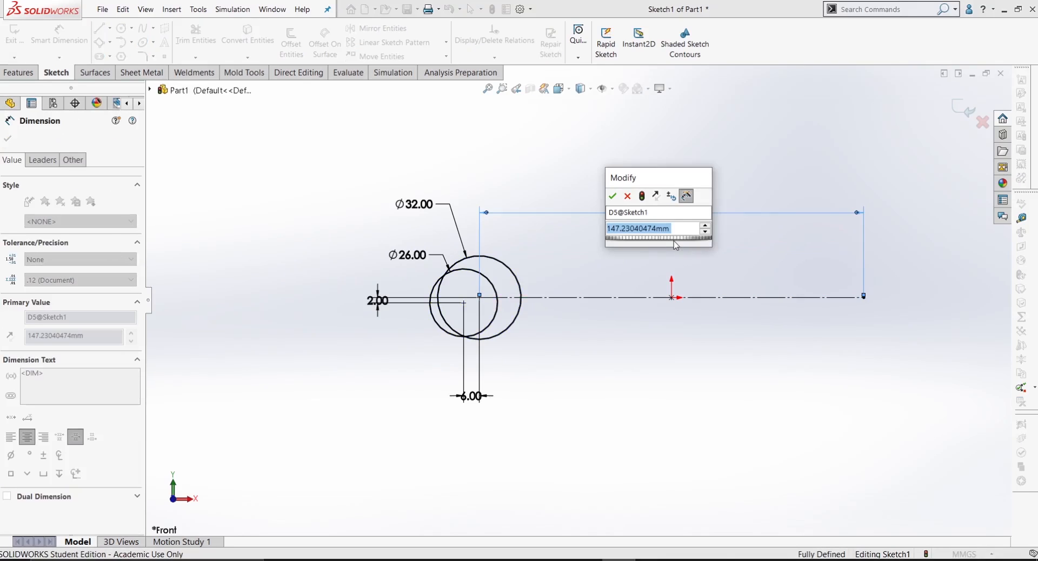
{"action": "type", "text": "110"}
{"action": "key", "text": "Return"}
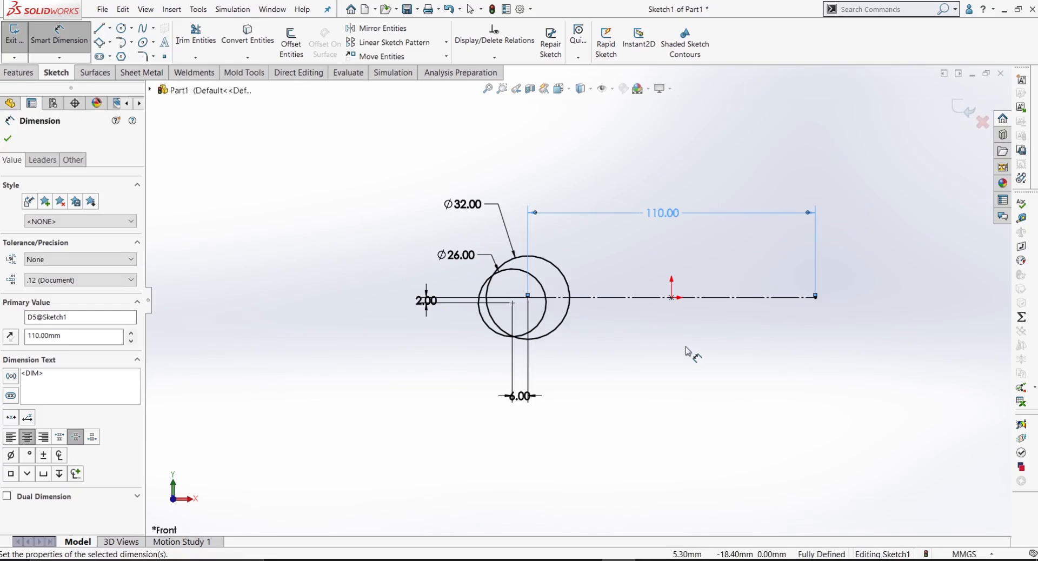
{"action": "left_click", "coordinate": [687, 351]}
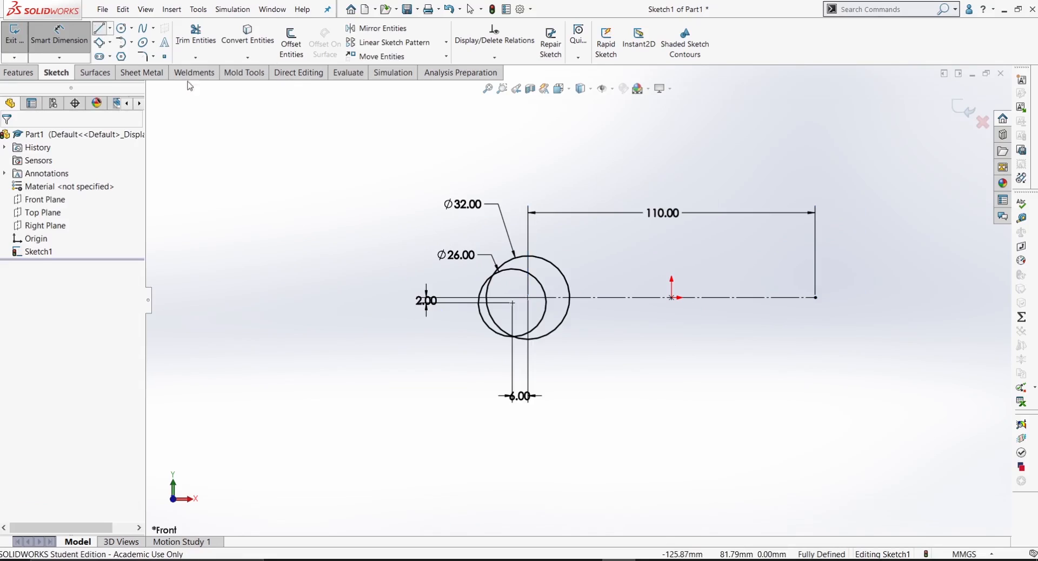
Step: Draw a line joining the centre of the 26 mm circle to the centre of the 32 mm circle
{"action": "key", "text": "l"}
{"action": "scroll", "coordinate": [596, 290], "scroll_direction": "down", "scroll_amount": 3}
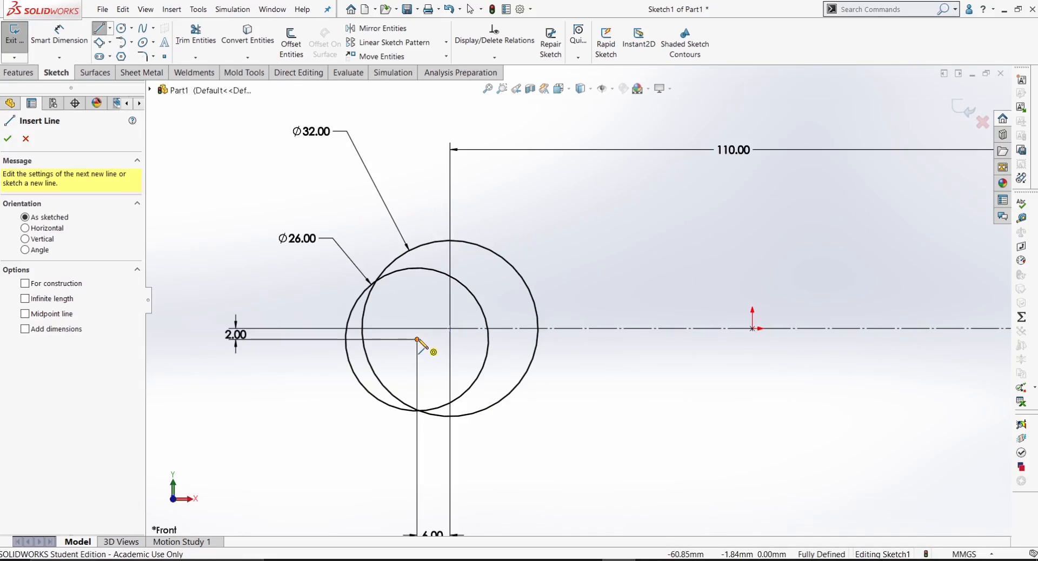
{"action": "left_click", "coordinate": [417, 340]}
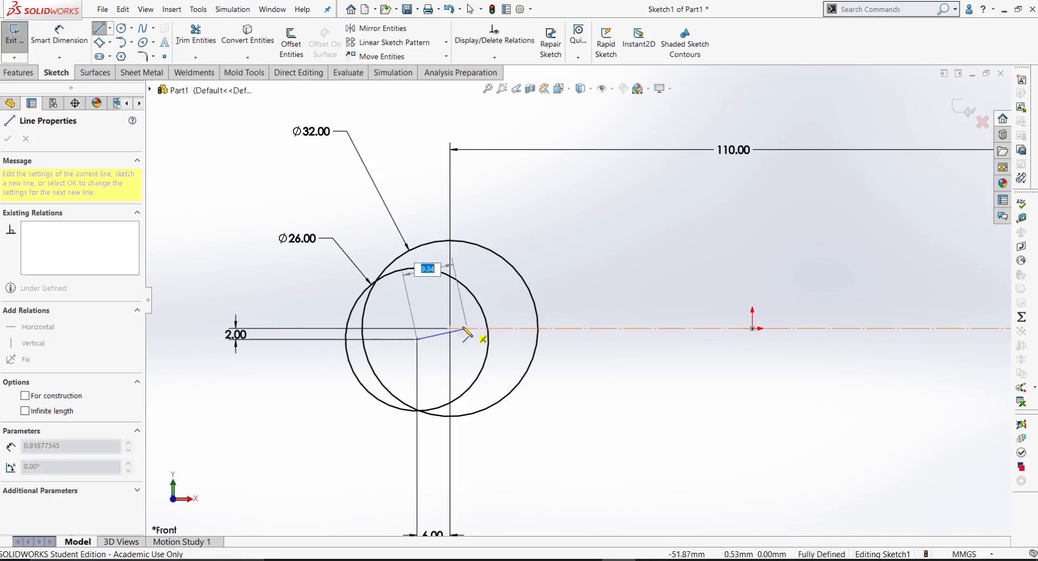
{"action": "right_click", "coordinate": [437, 338]}
{"action": "left_click", "coordinate": [444, 347]}
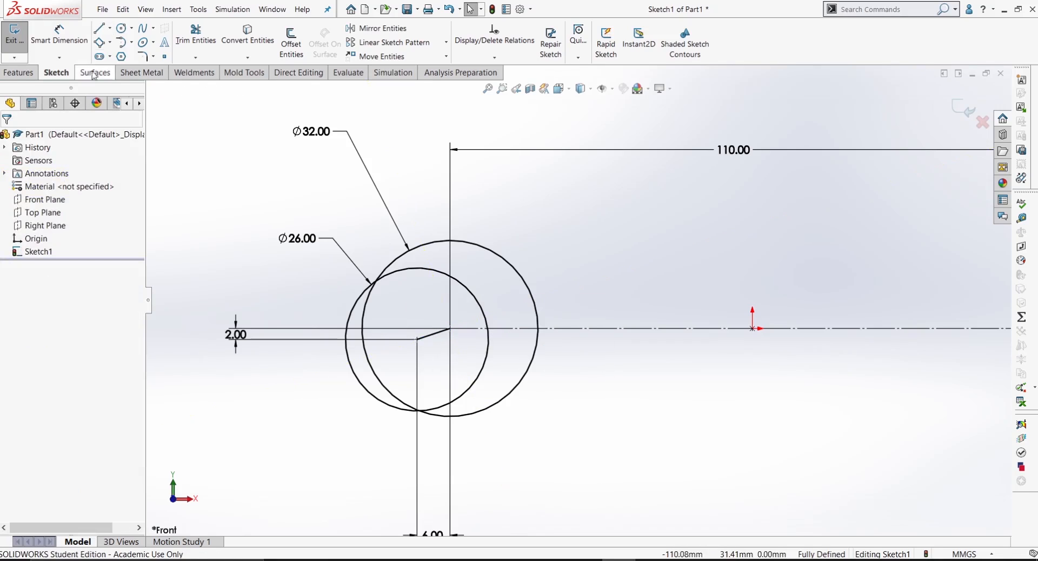
Step: Draw a slanted line about 14 mm long from the lower part of the 32 mm circle up to the 26 mm circle
{"action": "left_click", "coordinate": [99, 28]}
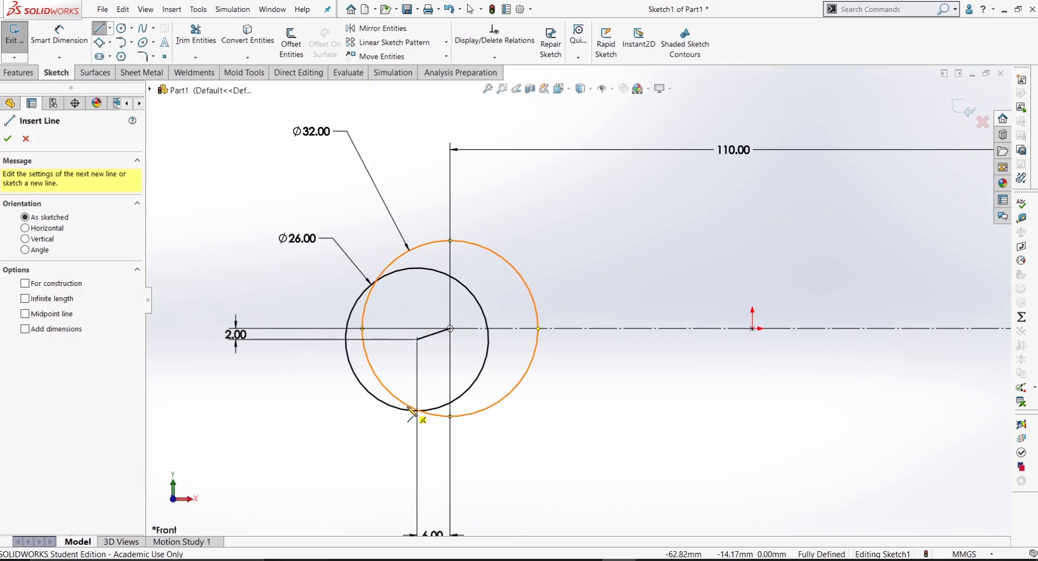
{"action": "left_click", "coordinate": [414, 408]}
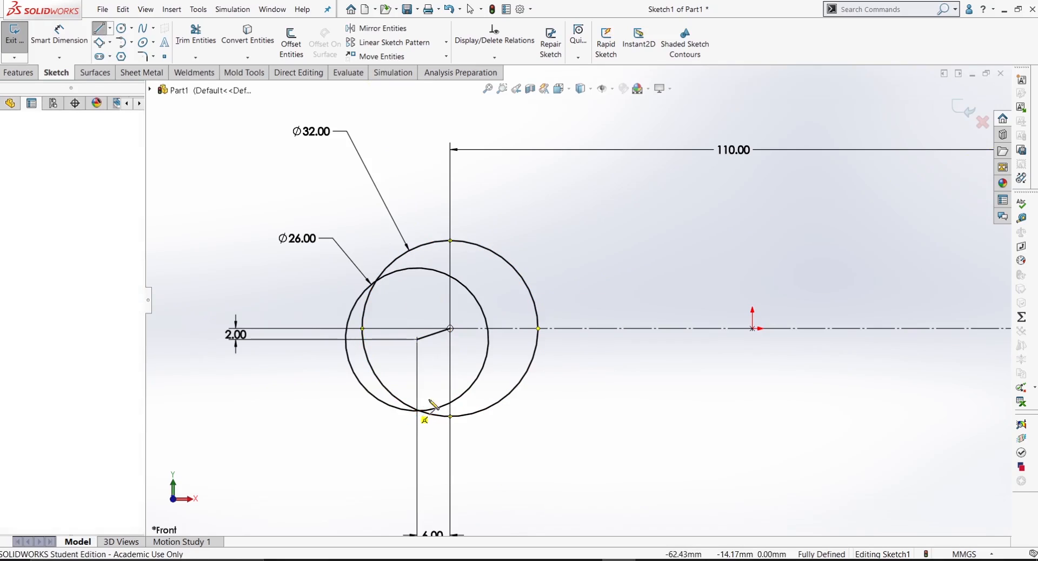
{"action": "right_click", "coordinate": [483, 370]}
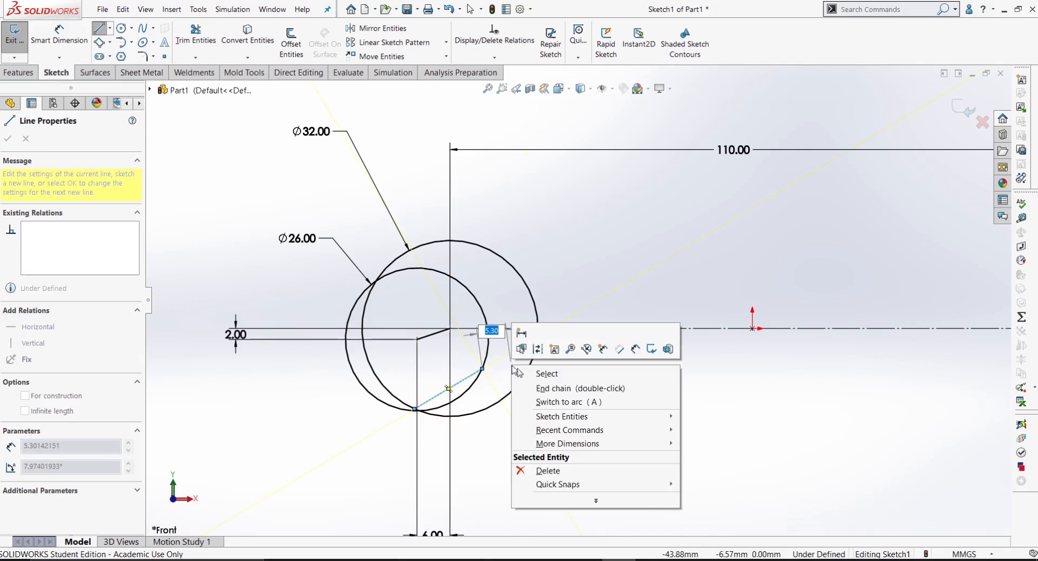
{"action": "left_click", "coordinate": [527, 374]}
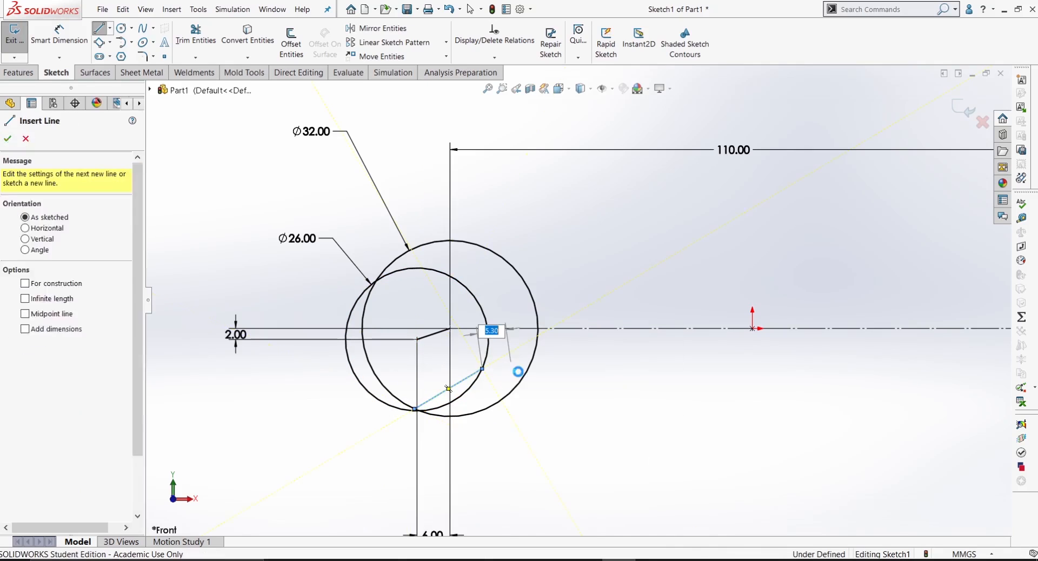
Step: Convert the short line between the two circle centres to construction geometry
{"action": "left_click", "coordinate": [437, 335]}
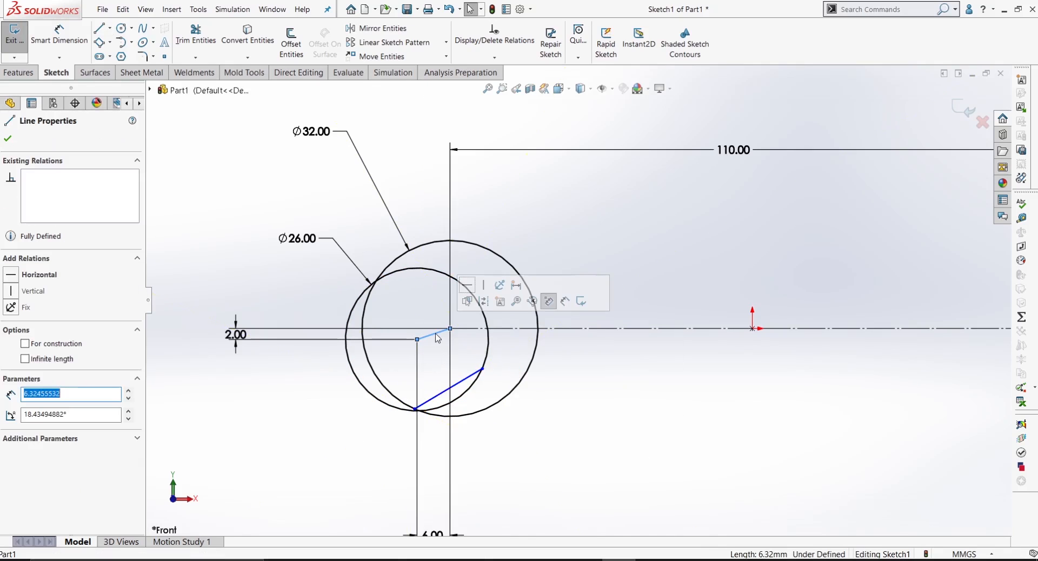
{"action": "left_click", "coordinate": [484, 303]}
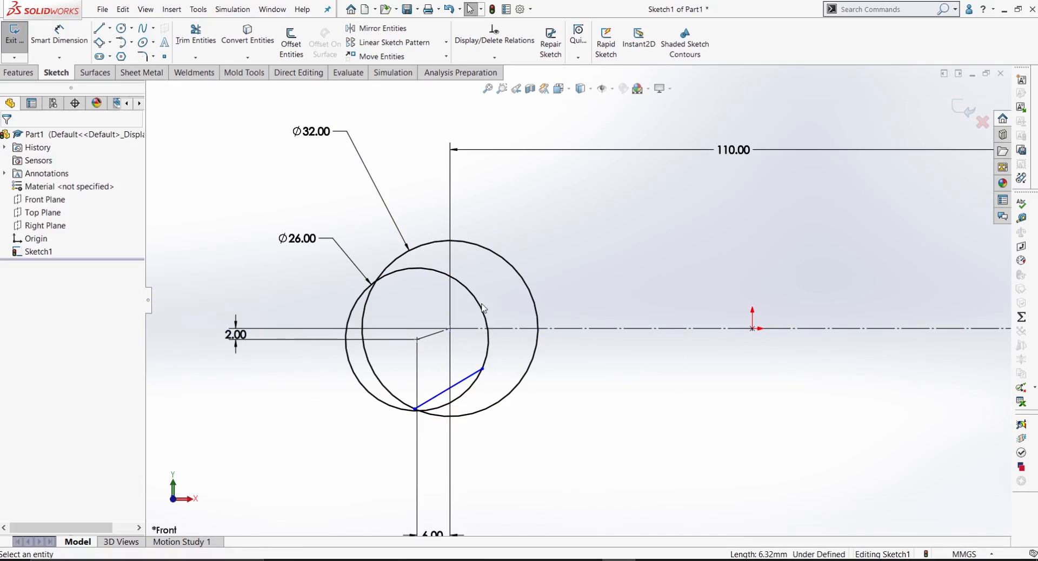
{"action": "right_click_drag", "start_coordinate": [451, 444], "coordinate": [450, 380]}
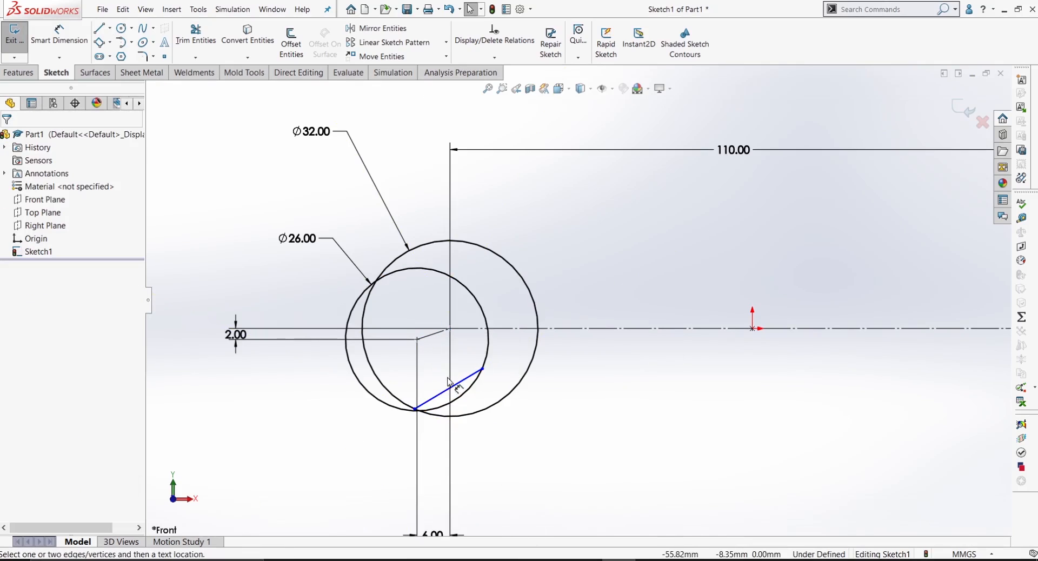
{"action": "key", "text": "Escape"}
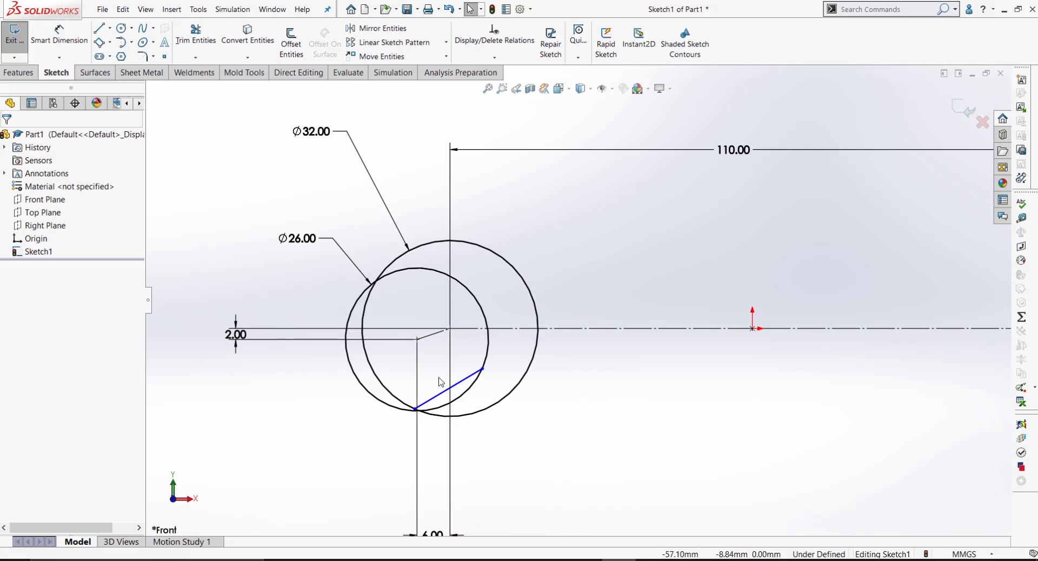
Step: Add a parallel relation between the lower slanted line and the construction line joining the circle centres
{"action": "left_click", "coordinate": [450, 394]}
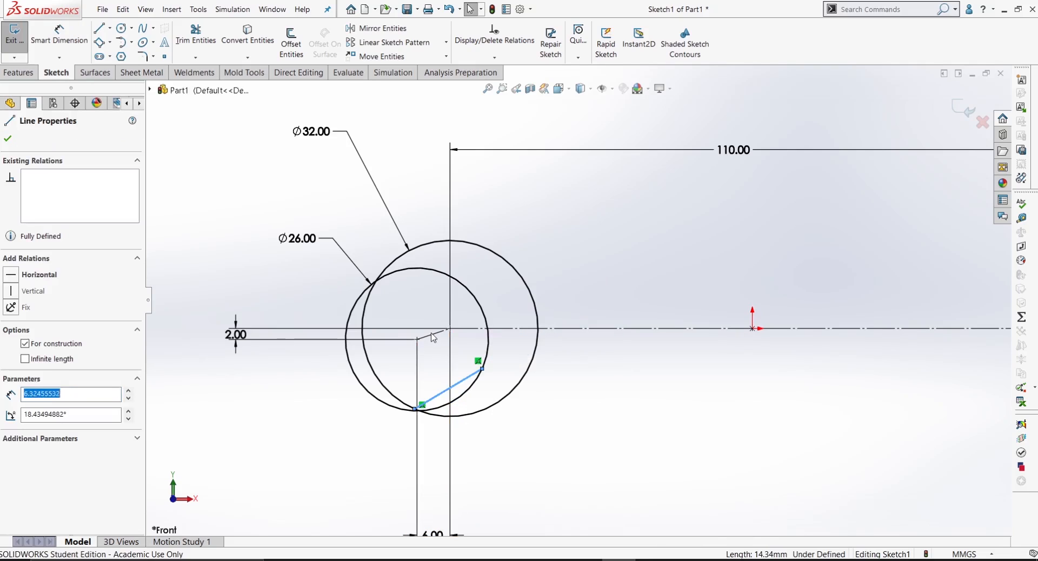
{"action": "left_click", "coordinate": [433, 334], "text": "ctrl"}
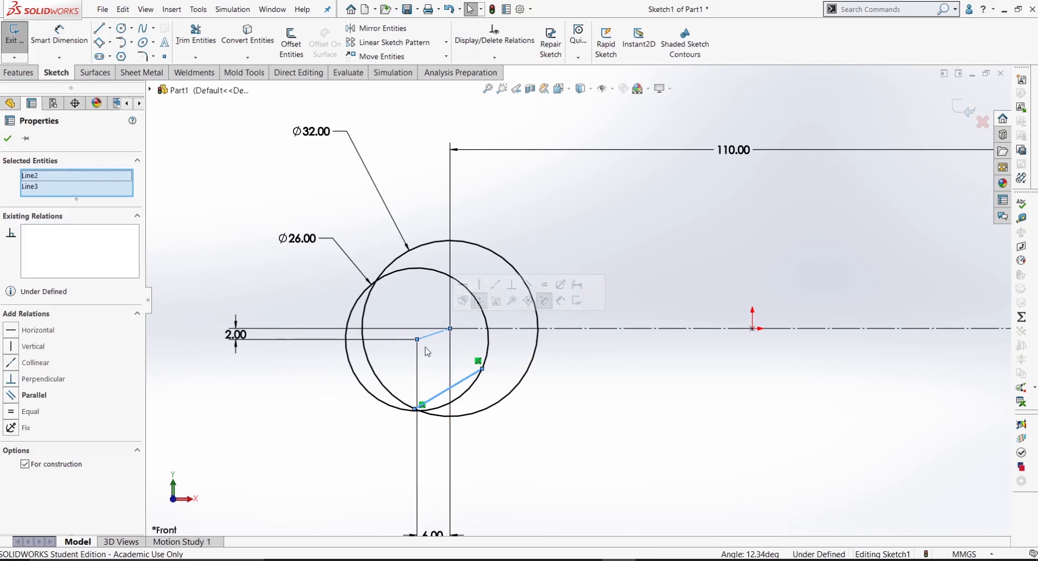
{"action": "left_click", "coordinate": [18, 401]}
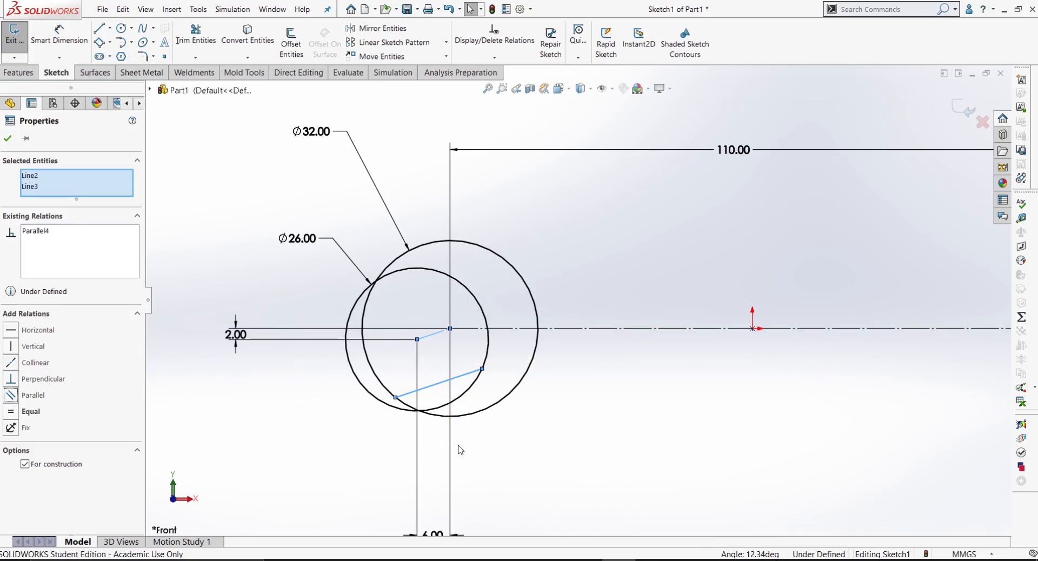
{"action": "left_click", "coordinate": [559, 430]}
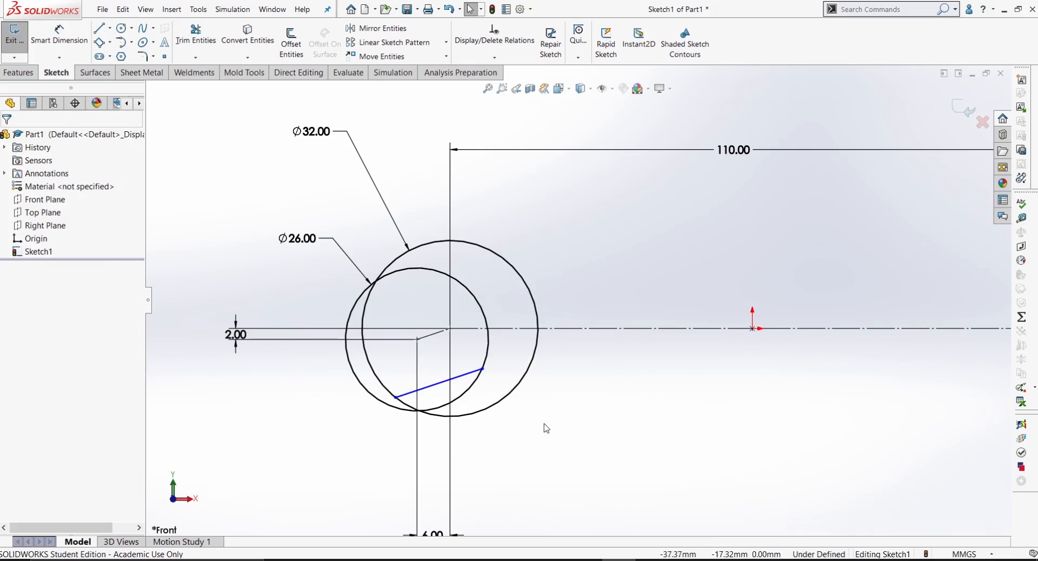
Step: Mirror the lower slanted line about the construction line joining the two circle centres
{"action": "left_click", "coordinate": [440, 339]}
{"action": "left_click", "coordinate": [429, 366]}
{"action": "left_click", "coordinate": [397, 28]}
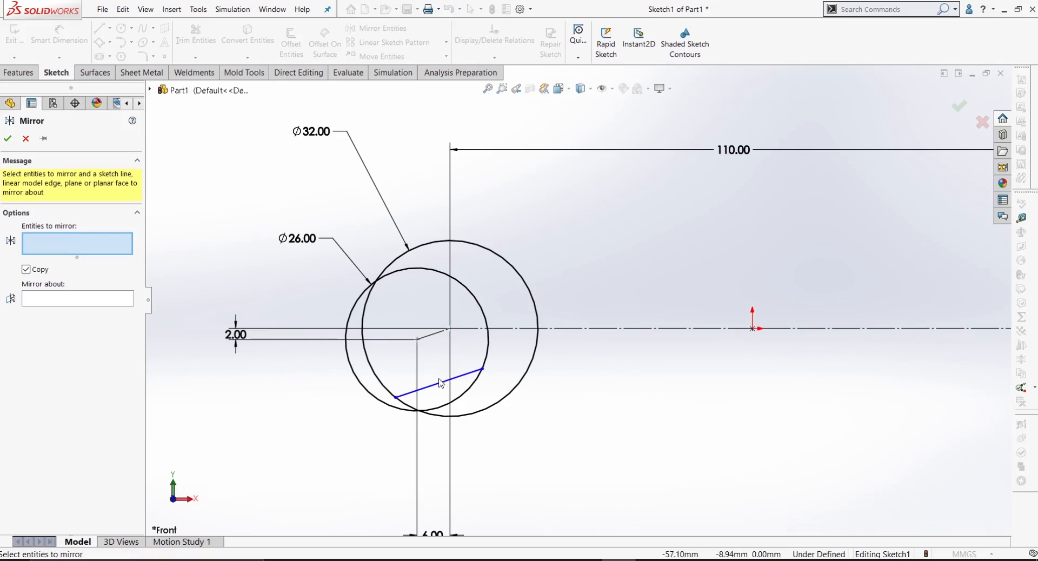
{"action": "left_click", "coordinate": [83, 304]}
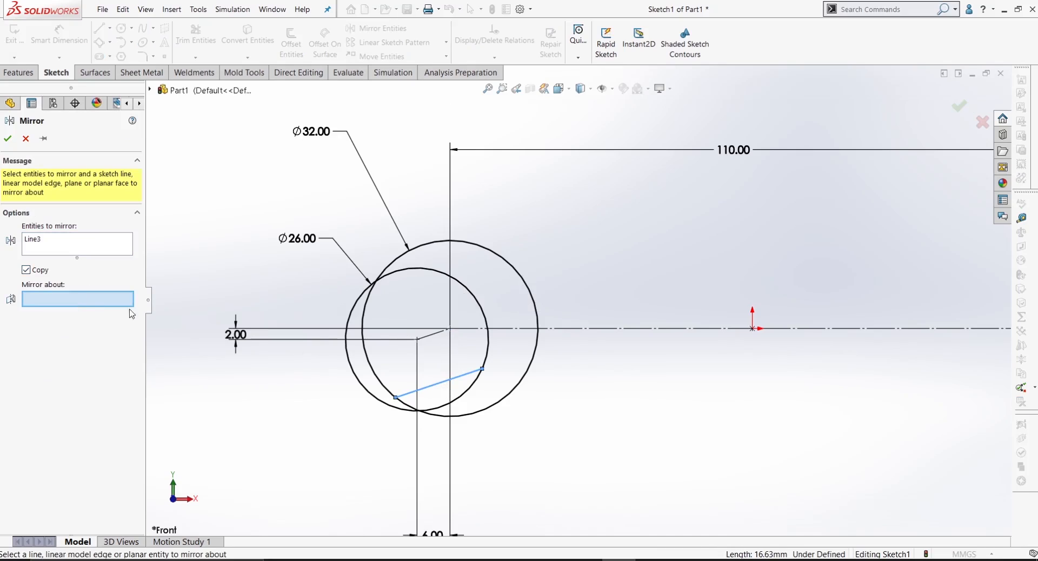
{"action": "left_click", "coordinate": [430, 339]}
{"action": "left_click", "coordinate": [8, 138]}
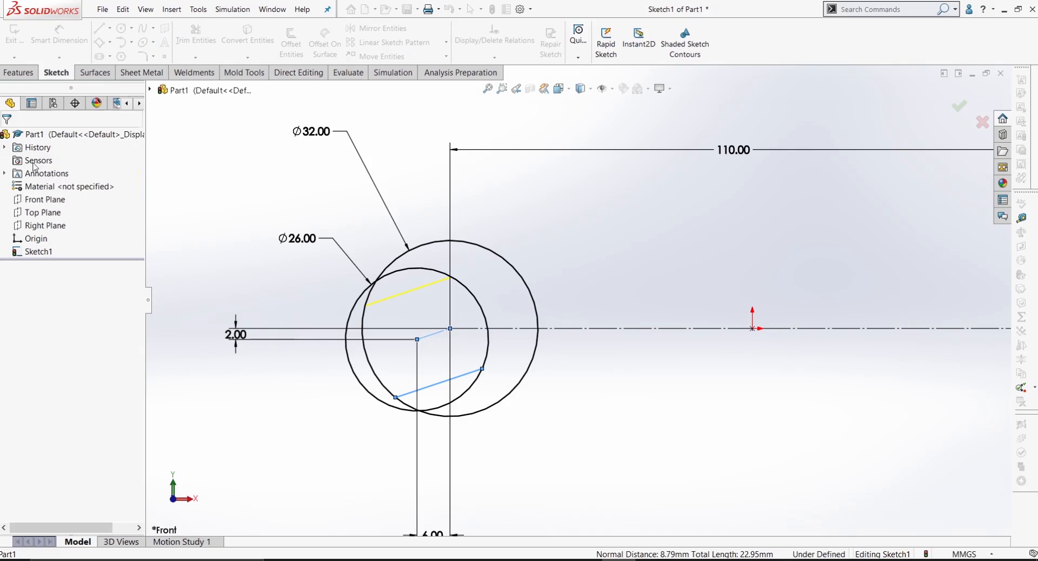
Step: Dimension the distance between the two parallel slanted jaw lines as 17 mm
{"action": "key", "text": "d"}
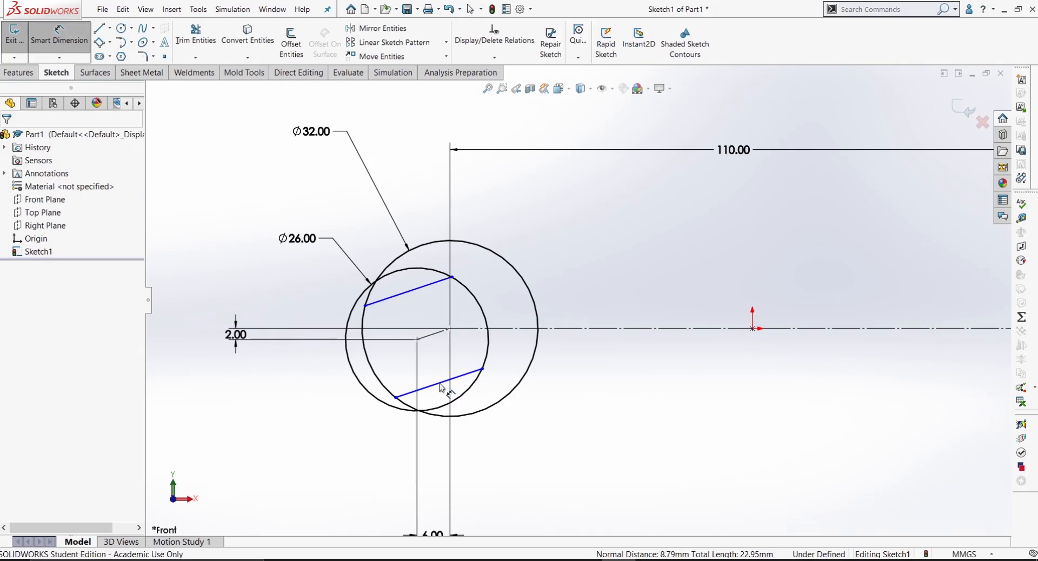
{"action": "left_click", "coordinate": [439, 383]}
{"action": "left_click", "coordinate": [420, 292]}
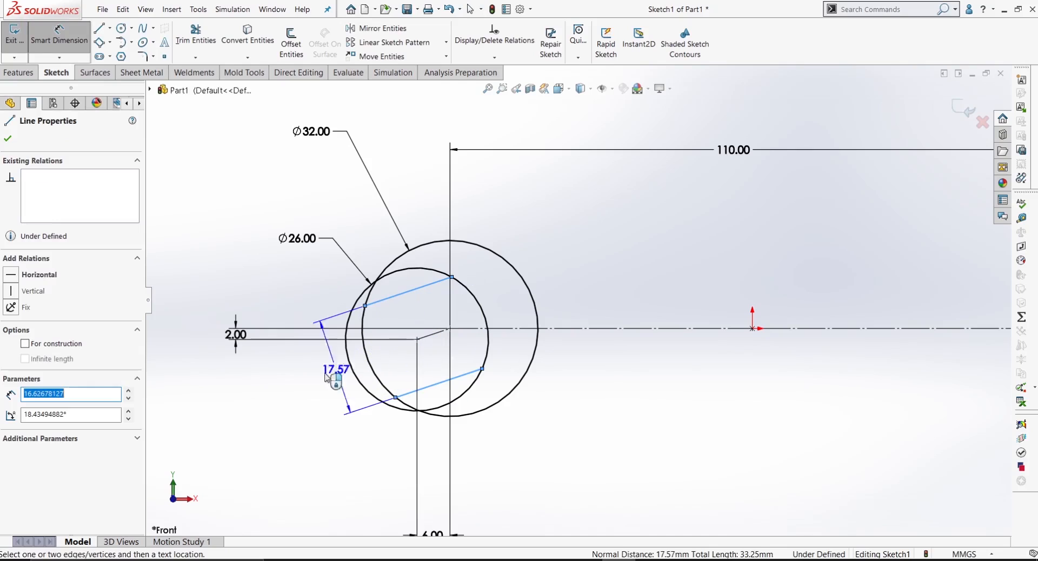
{"action": "left_click", "coordinate": [292, 384]}
{"action": "double_click", "coordinate": [293, 381]}
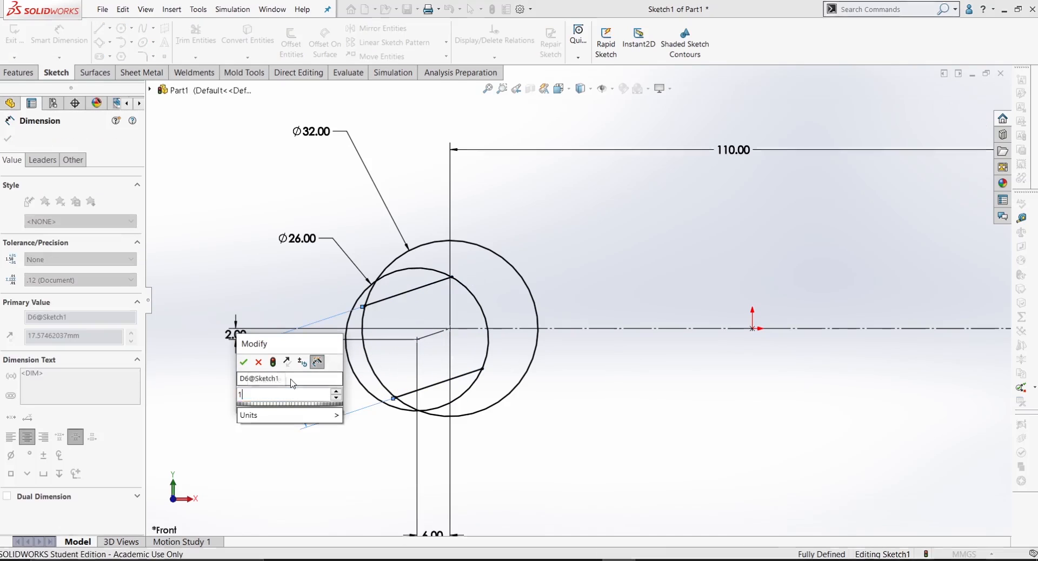
{"action": "type", "text": "17"}
{"action": "key", "text": "Return"}
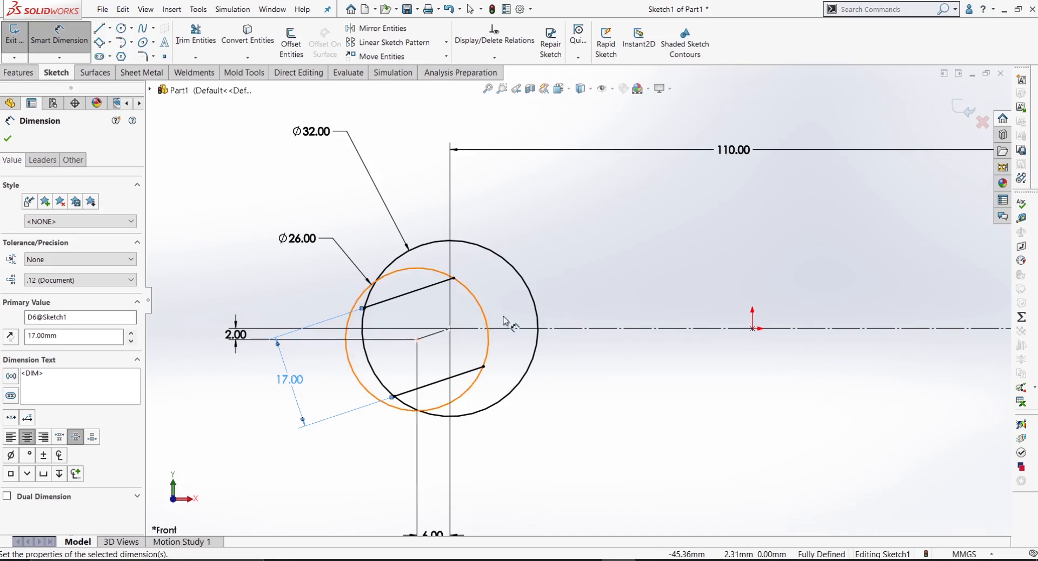
Step: Trim away the 26 mm circle's arc outside the 32 mm circle and the 32 mm circle's arc across the jaw opening
{"action": "scroll", "coordinate": [503, 325], "scroll_direction": "up", "scroll_amount": 1}
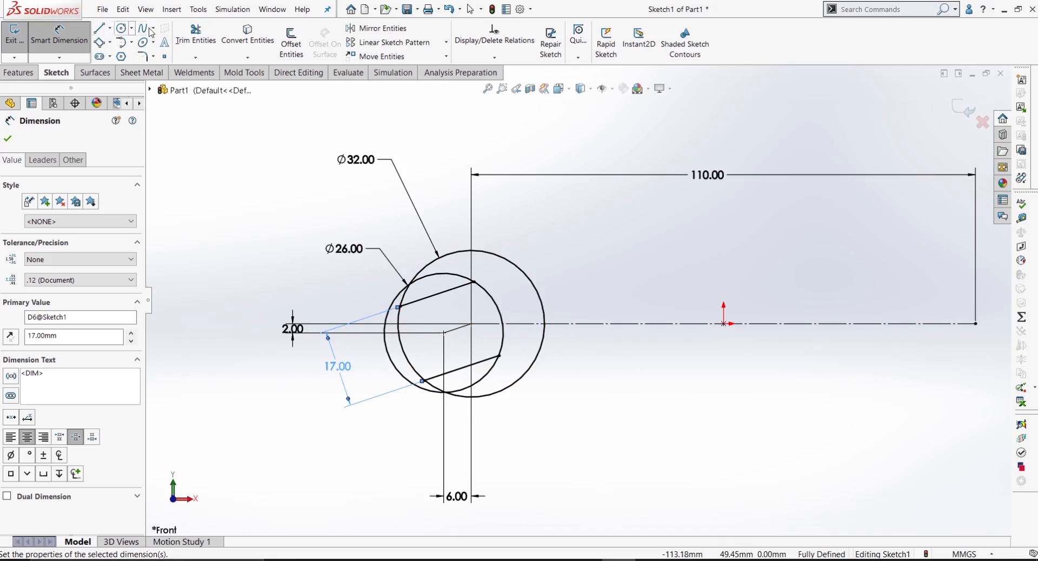
{"action": "left_click", "coordinate": [203, 42]}
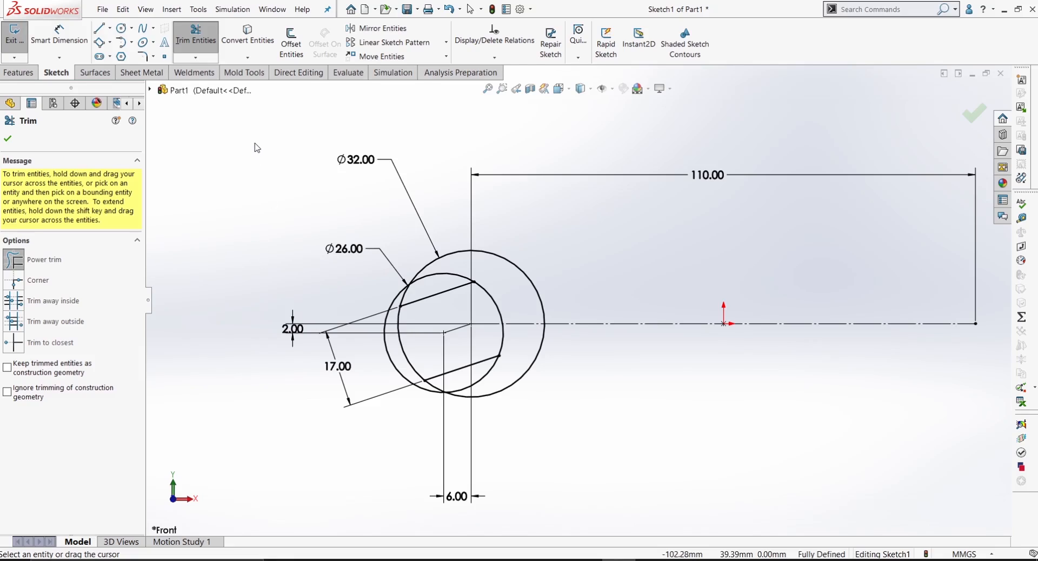
{"action": "mouse_move", "coordinate": [256, 143]}
{"action": "left_mouse_down"}
{"action": "mouse_move", "coordinate": [240, 184]}
{"action": "mouse_move", "coordinate": [270, 242]}
{"action": "mouse_move", "coordinate": [254, 345]}
{"action": "mouse_move", "coordinate": [264, 388]}
{"action": "mouse_move", "coordinate": [303, 383]}
{"action": "left_mouse_up"}
{"action": "scroll", "coordinate": [369, 367], "scroll_direction": "down", "scroll_amount": 3}
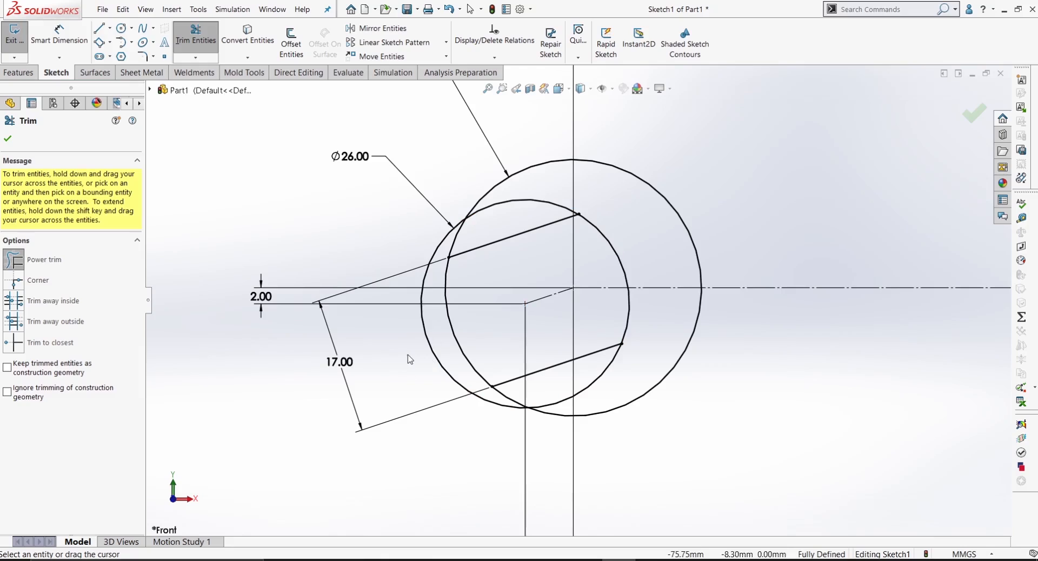
{"action": "left_click_drag", "start_coordinate": [408, 357], "coordinate": [428, 339]}
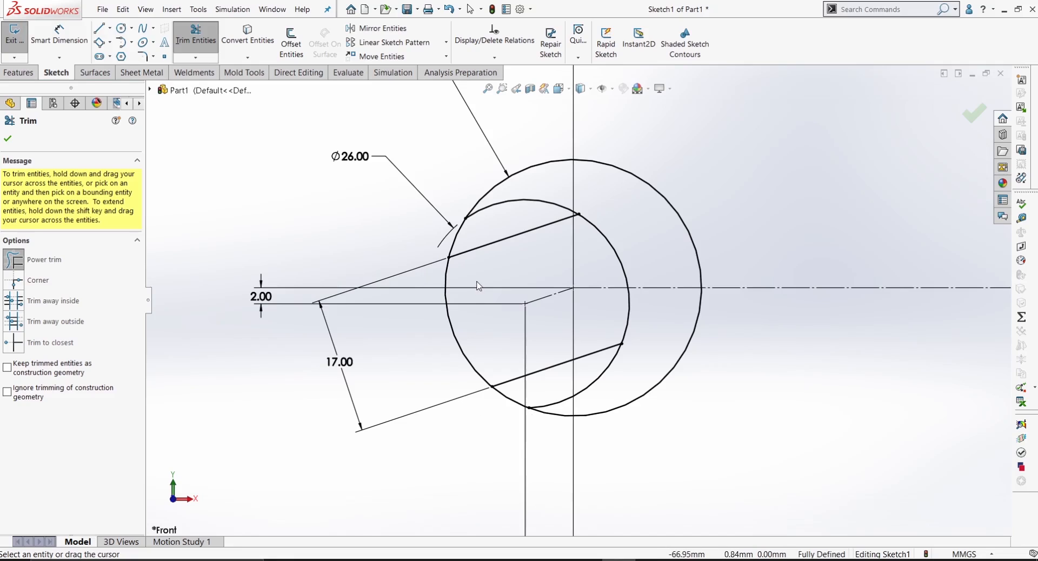
{"action": "left_click_drag", "start_coordinate": [470, 337], "coordinate": [442, 361]}
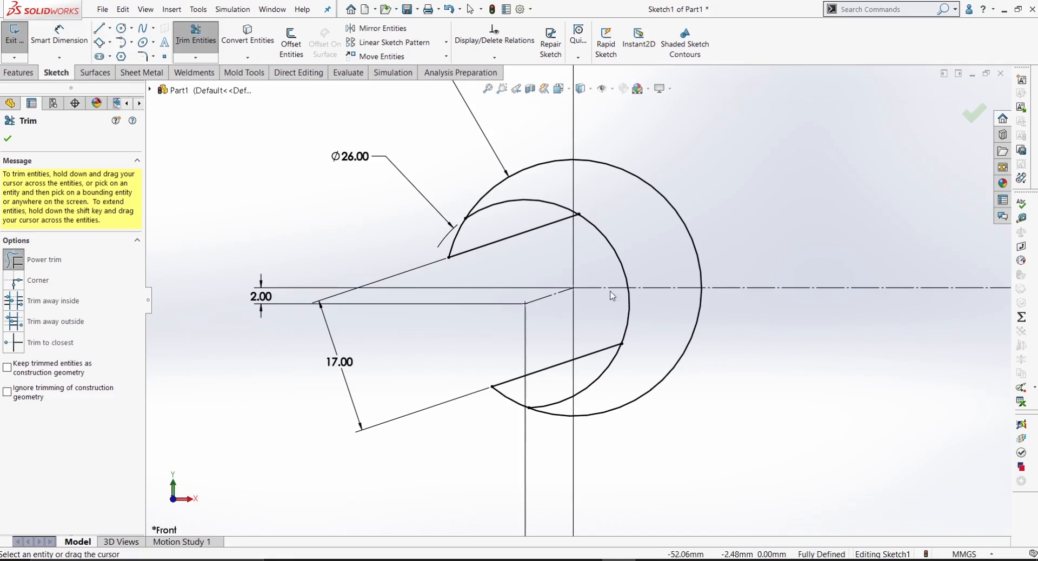
Step: Trim the 26 mm circle's arcs beyond both slanted jaw lines, undoing the unintended cut of the centreline
{"action": "mouse_move", "coordinate": [493, 231]}
{"action": "left_mouse_down"}
{"action": "mouse_move", "coordinate": [533, 202]}
{"action": "mouse_move", "coordinate": [619, 300]}
{"action": "left_mouse_up"}
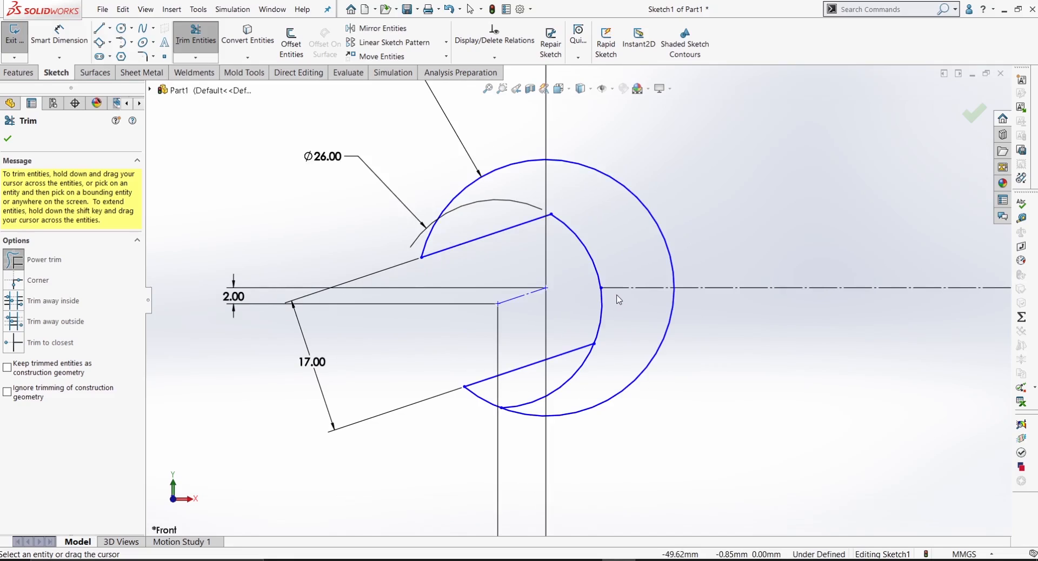
{"action": "key", "text": "ctrl+z"}
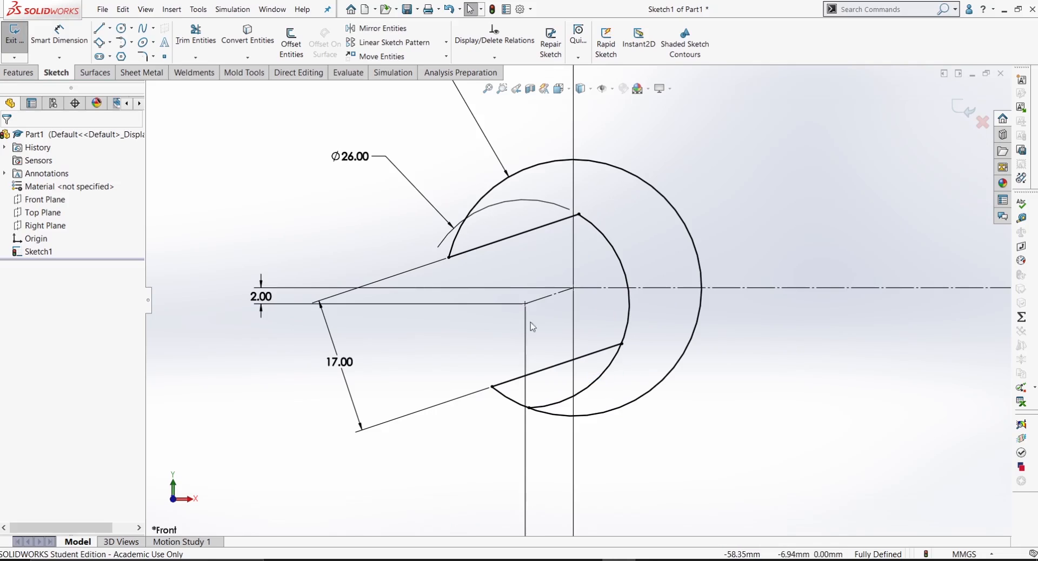
{"action": "left_click", "coordinate": [204, 42]}
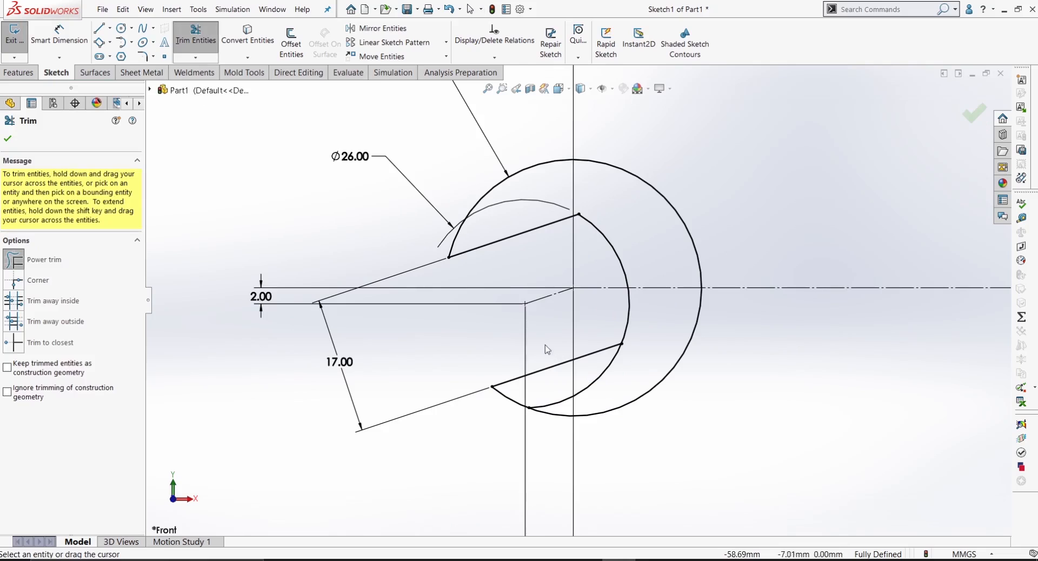
{"action": "left_click_drag", "start_coordinate": [620, 388], "coordinate": [597, 390]}
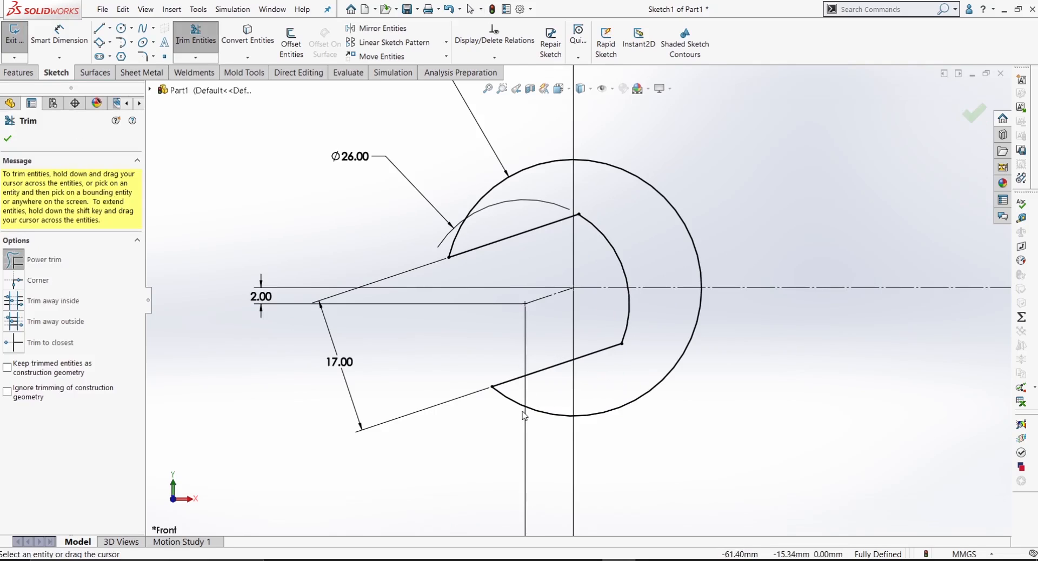
{"action": "scroll", "coordinate": [579, 383], "scroll_direction": "up", "scroll_amount": 6}
{"action": "scroll", "coordinate": [676, 346], "scroll_direction": "down", "scroll_amount": 2}
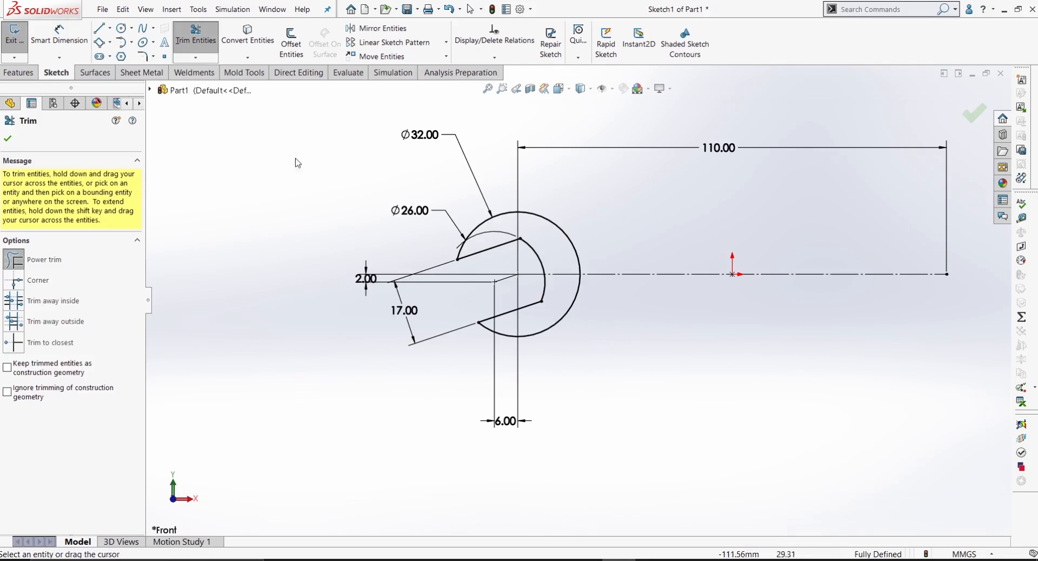
Step: Draw a horizontal handle line about 78 mm long, about 8 mm above the centreline
{"action": "left_click", "coordinate": [99, 27]}
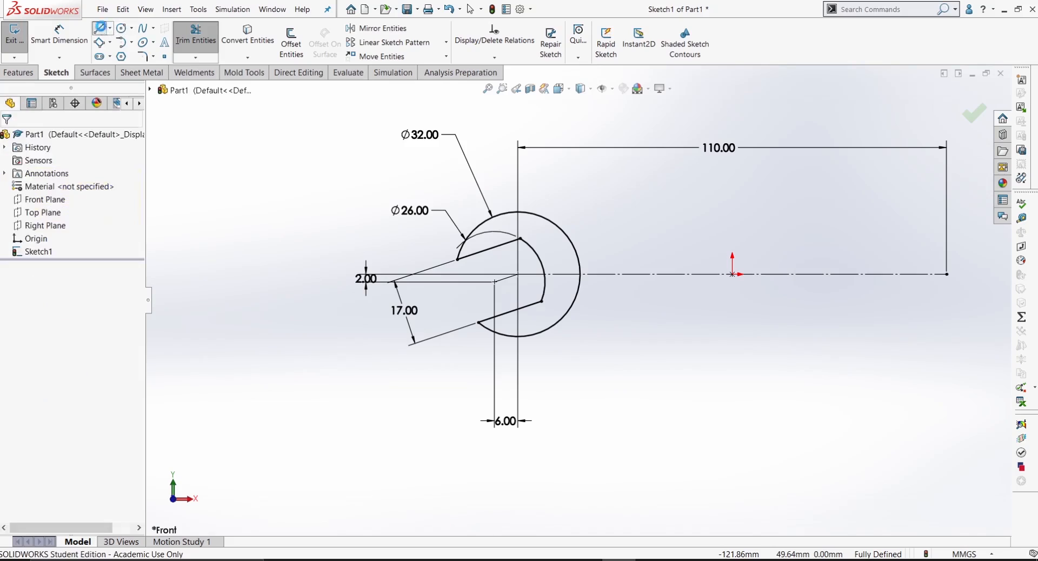
{"action": "left_click", "coordinate": [617, 246]}
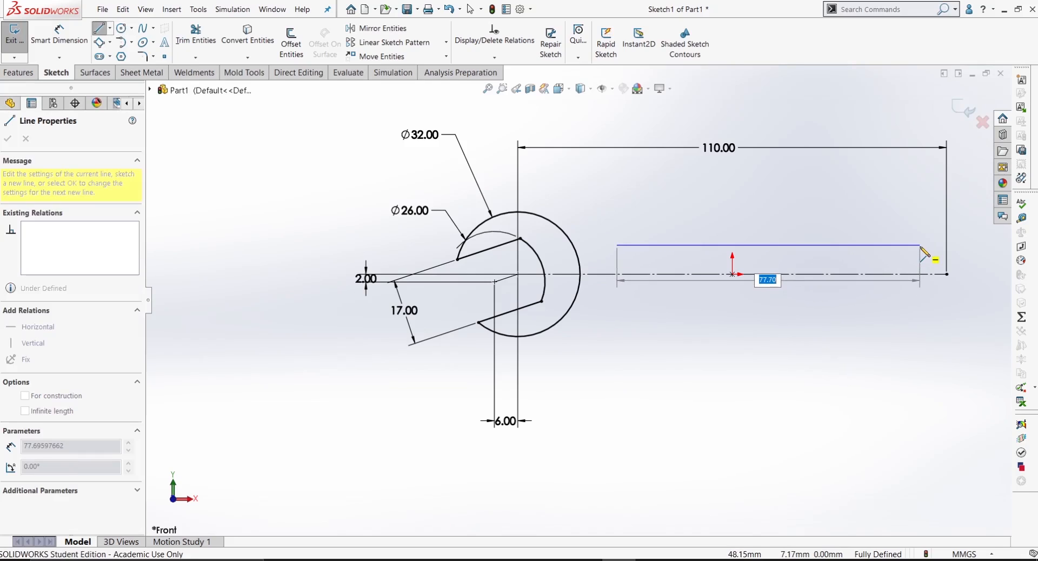
{"action": "left_click", "coordinate": [920, 246]}
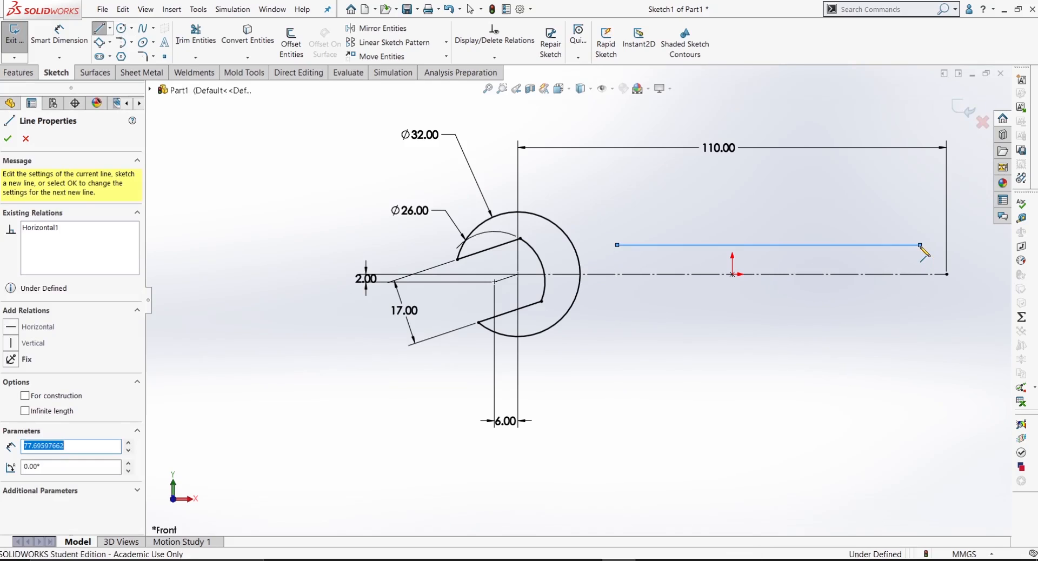
{"action": "right_click", "coordinate": [872, 230]}
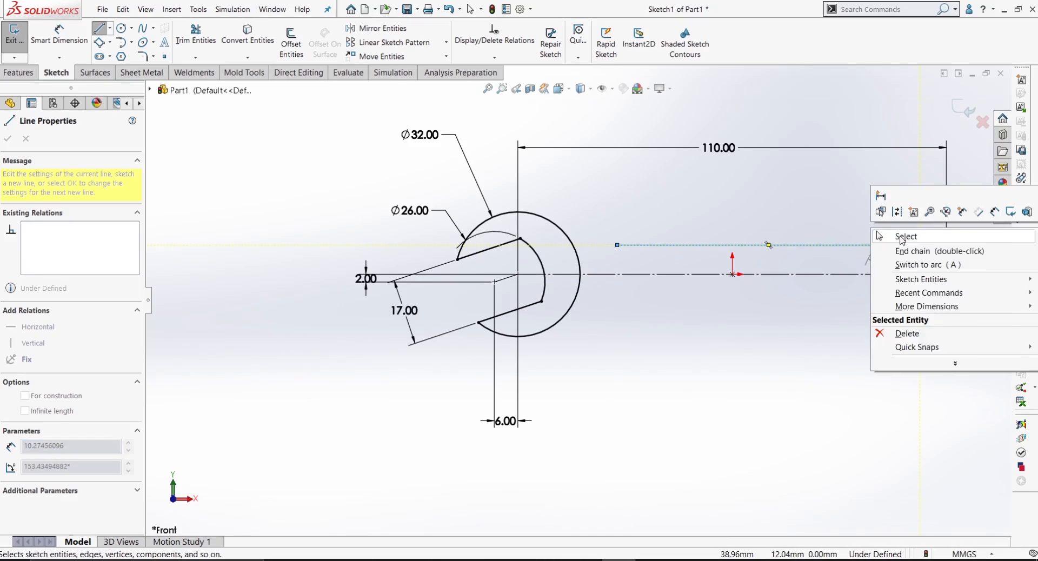
{"action": "left_click", "coordinate": [887, 236]}
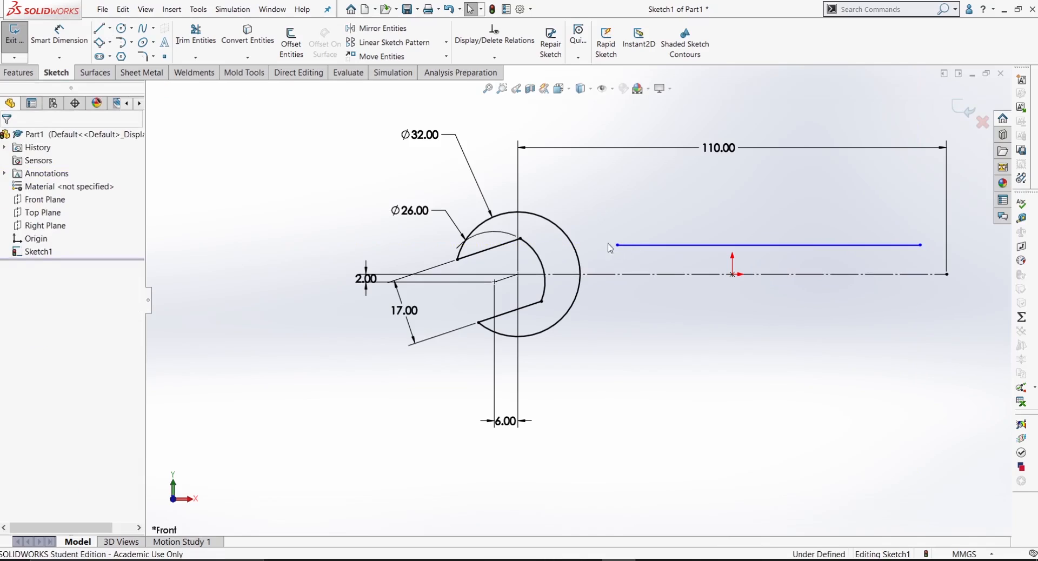
{"action": "left_click", "coordinate": [627, 245]}
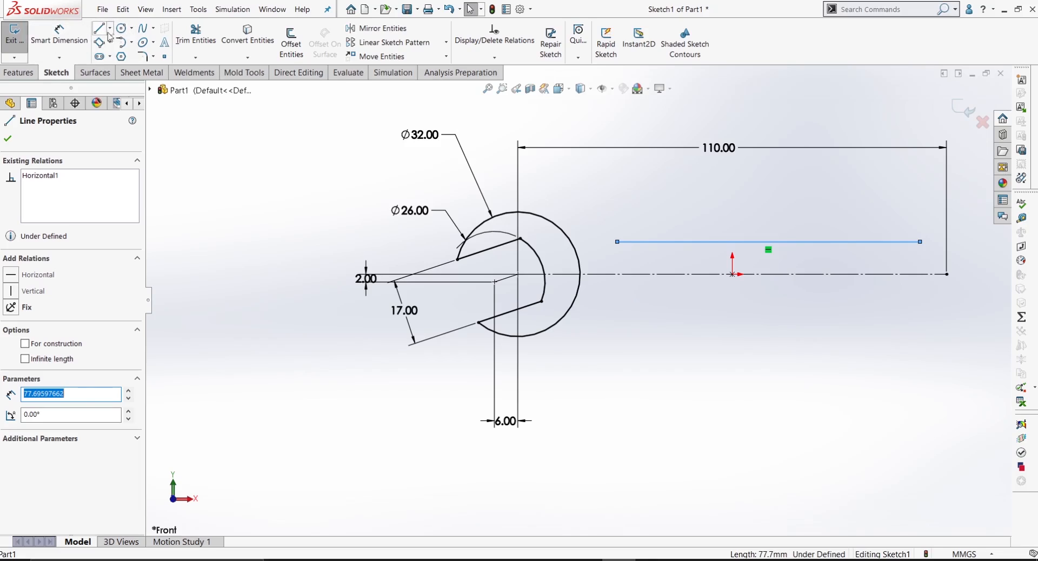
Step: Draw a tangent arc from the handle line's jaw-side end to the upper part of the 32 mm circle
{"action": "left_click", "coordinate": [131, 42]}
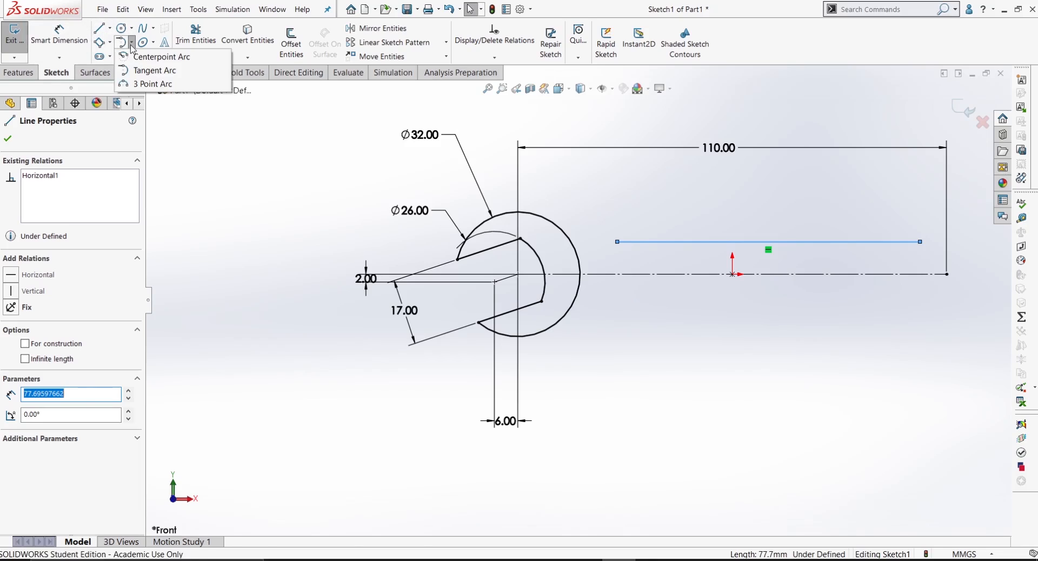
{"action": "left_click", "coordinate": [146, 70]}
{"action": "left_click", "coordinate": [617, 242]}
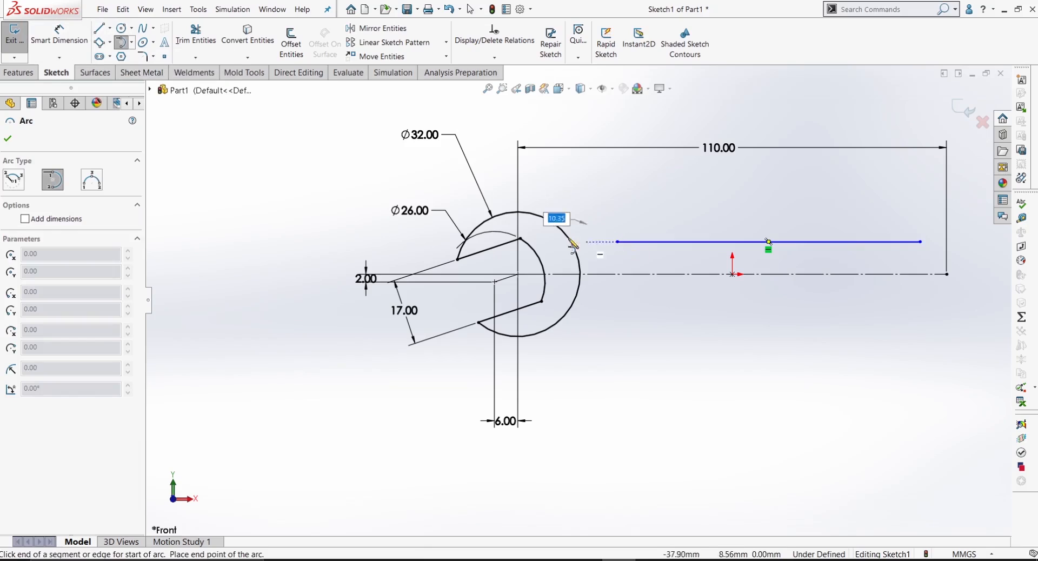
{"action": "left_click", "coordinate": [551, 222]}
{"action": "right_click", "coordinate": [590, 201]}
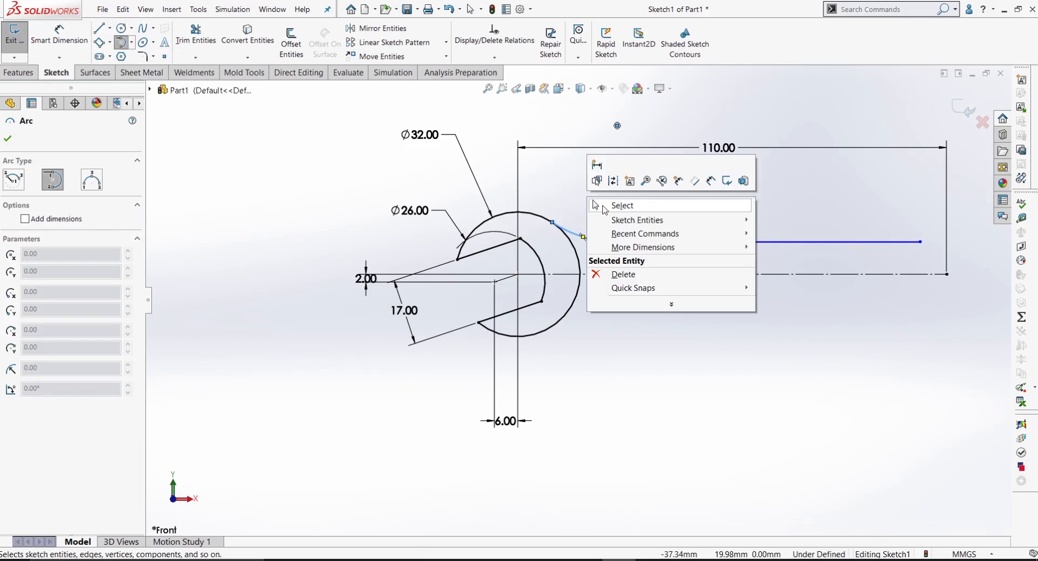
{"action": "left_click", "coordinate": [606, 206]}
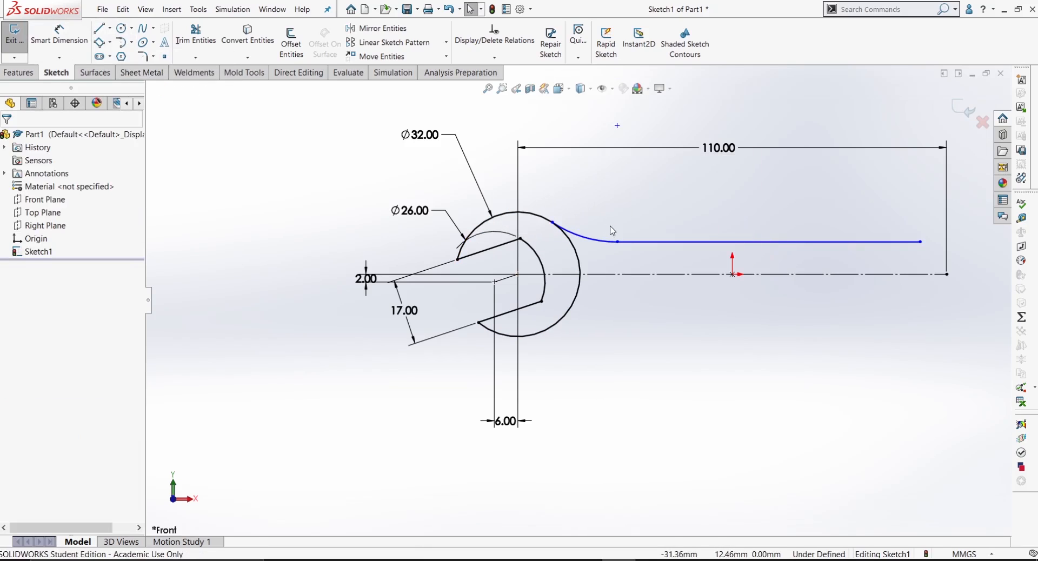
Step: Dimension the handle line's distance from the centreline as 11/2 (5.5 mm)
{"action": "right_click_drag", "start_coordinate": [715, 362], "coordinate": [710, 285]}
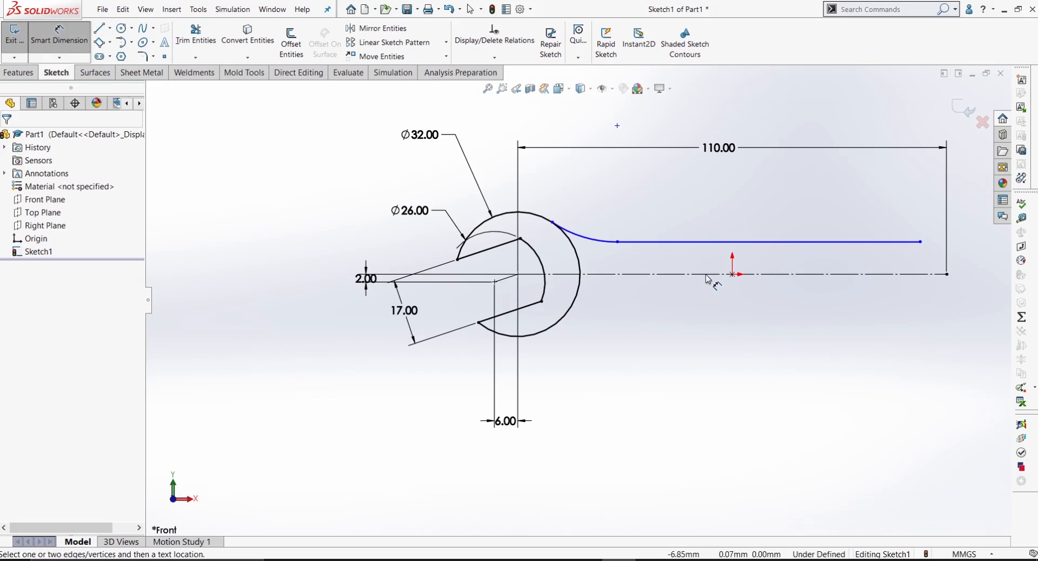
{"action": "left_click", "coordinate": [707, 275]}
{"action": "left_click", "coordinate": [706, 242]}
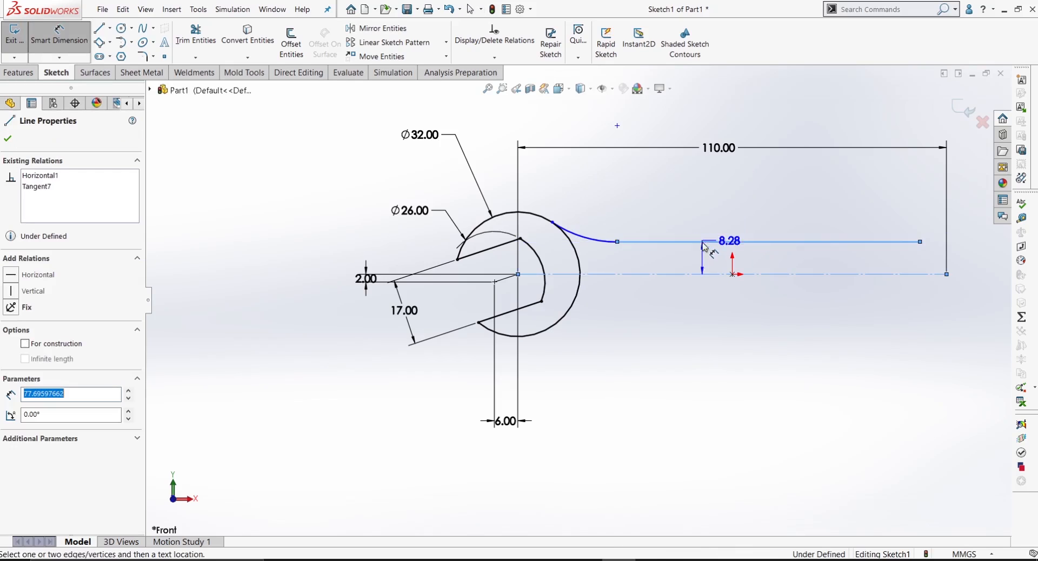
{"action": "left_click", "coordinate": [705, 201]}
{"action": "type", "text": "11"}
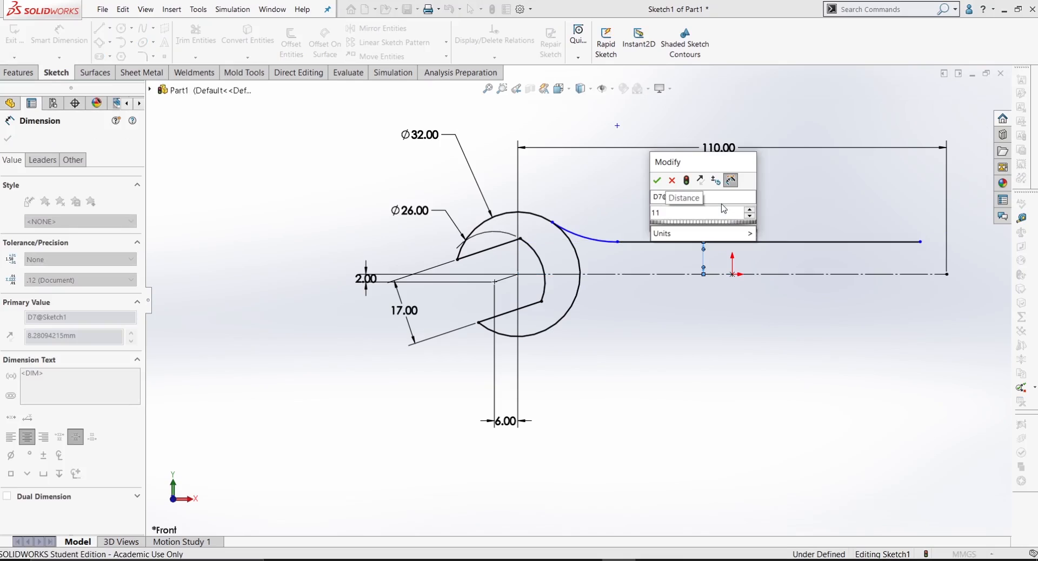
{"action": "type", "text": "/2"}
{"action": "key", "text": "Return"}
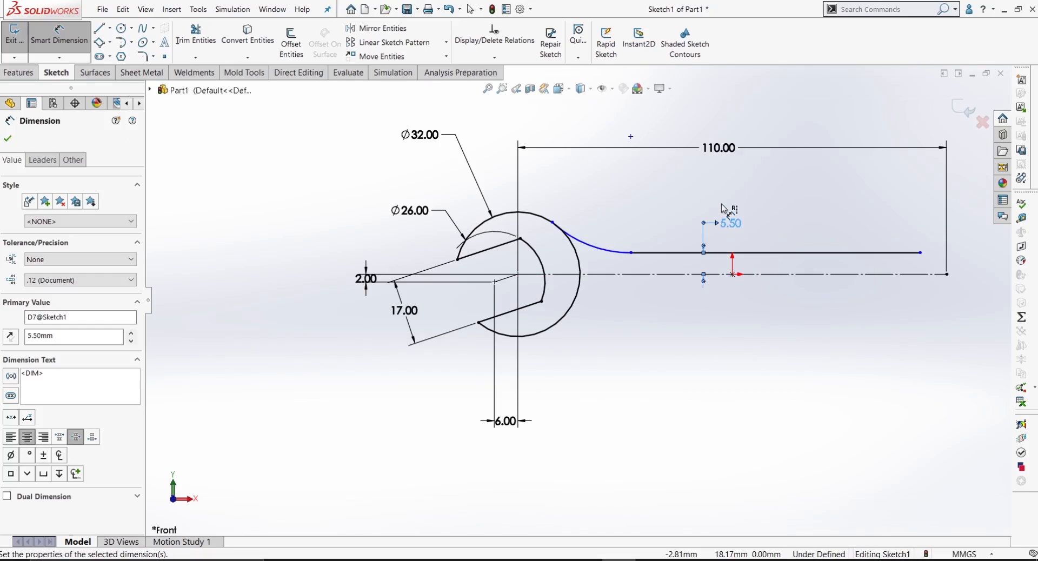
Step: Delete the 5.5 mm dimension between the handle line and the centreline
{"action": "left_click", "coordinate": [770, 317]}
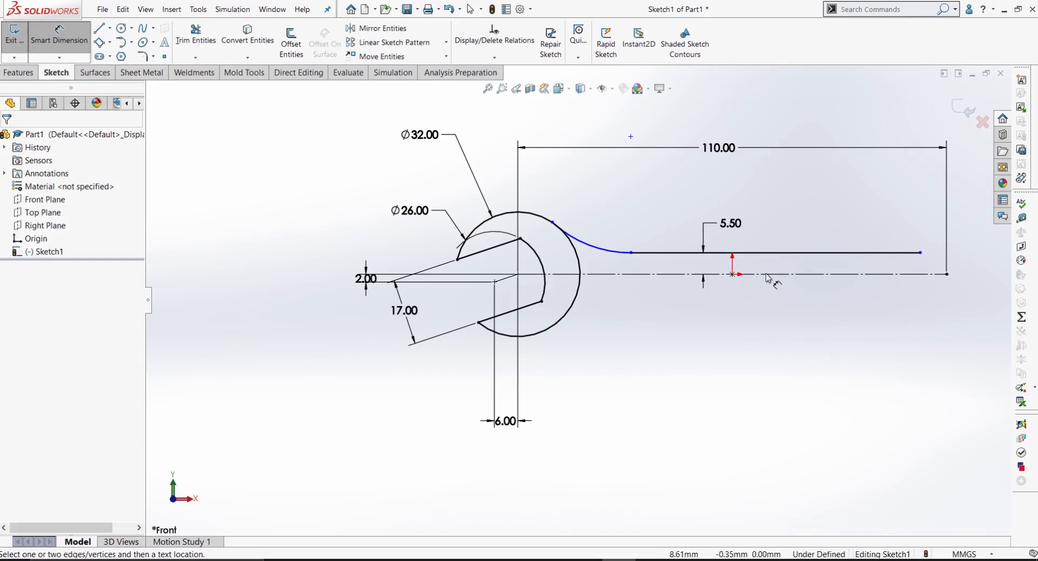
{"action": "left_click", "coordinate": [733, 217]}
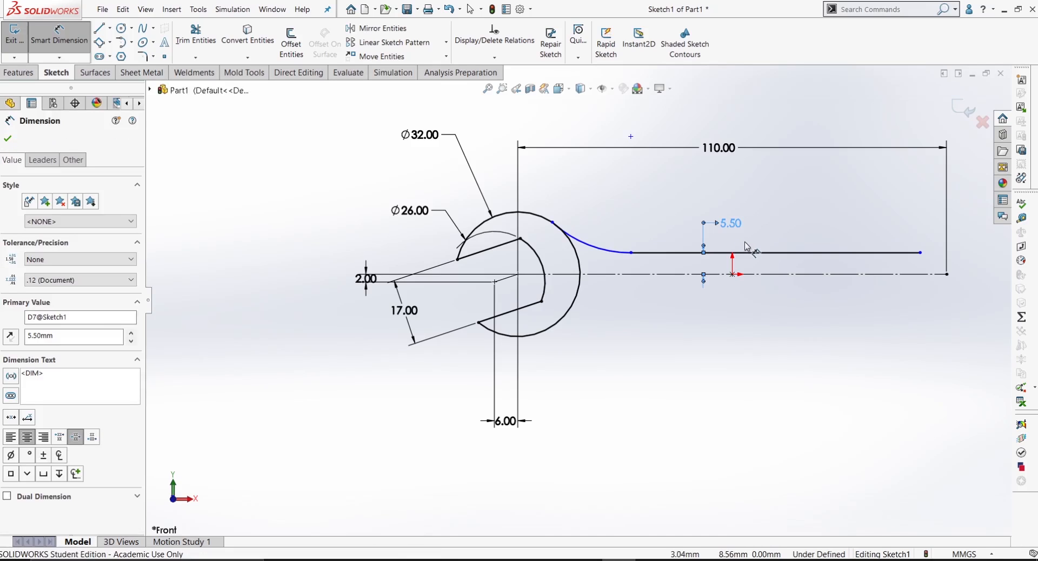
{"action": "key", "text": "Delete"}
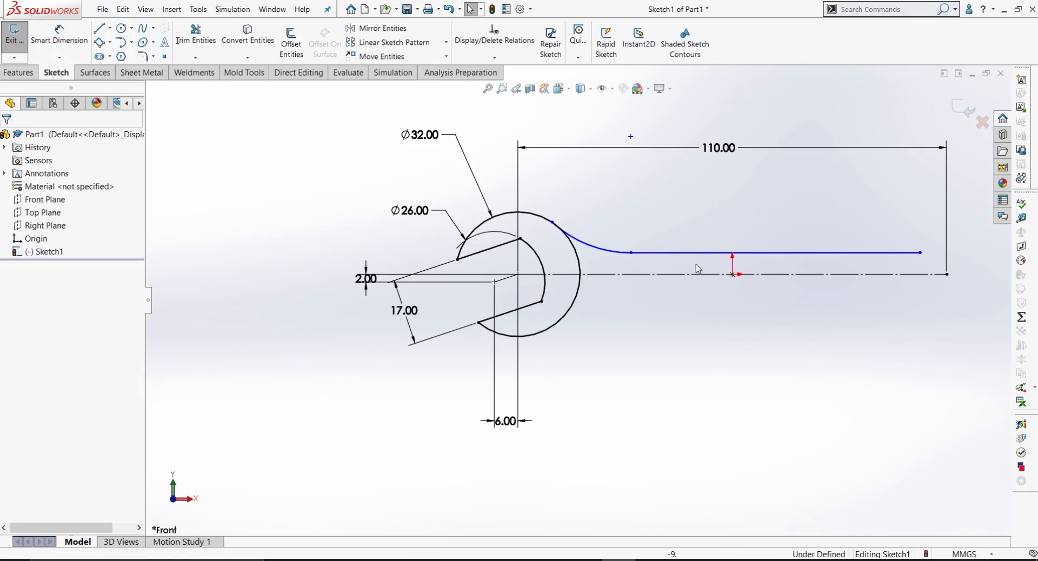
Step: Dimension the handle line to the centreline as a doubled 11 mm full-width dimension placed below the centreline
{"action": "left_click", "coordinate": [714, 253]}
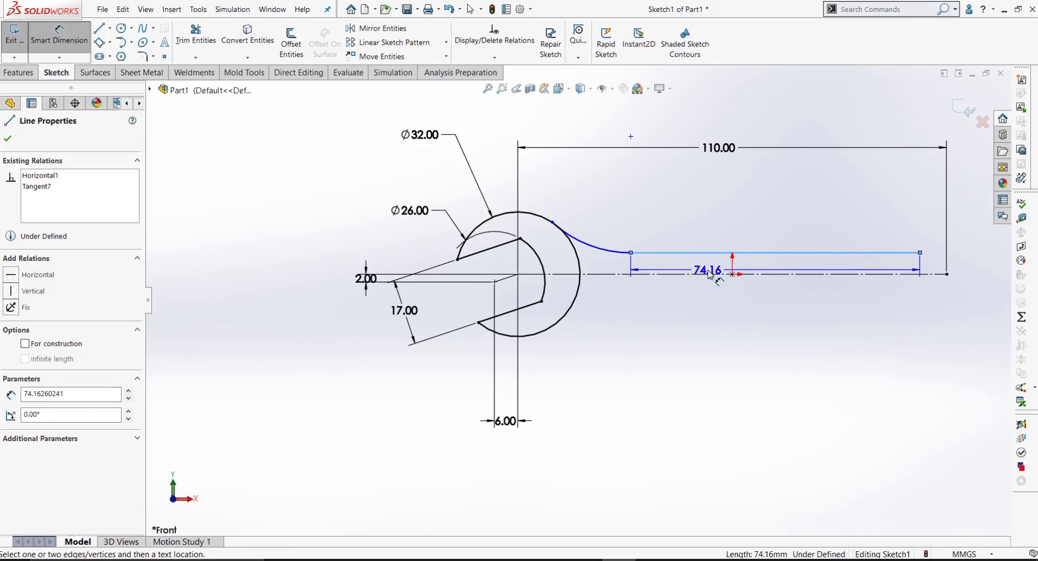
{"action": "left_click", "coordinate": [710, 275]}
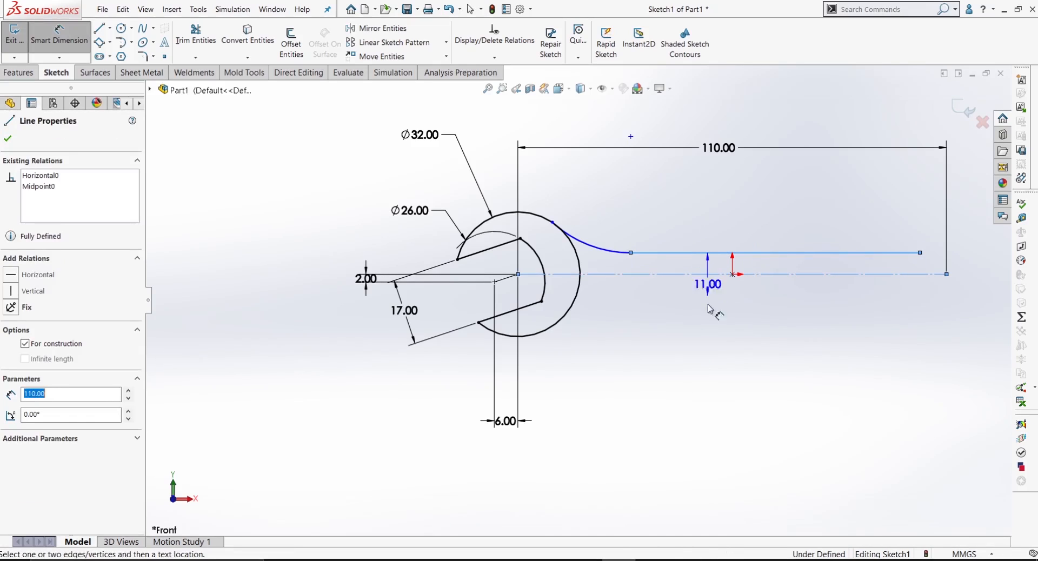
{"action": "left_click", "coordinate": [709, 340]}
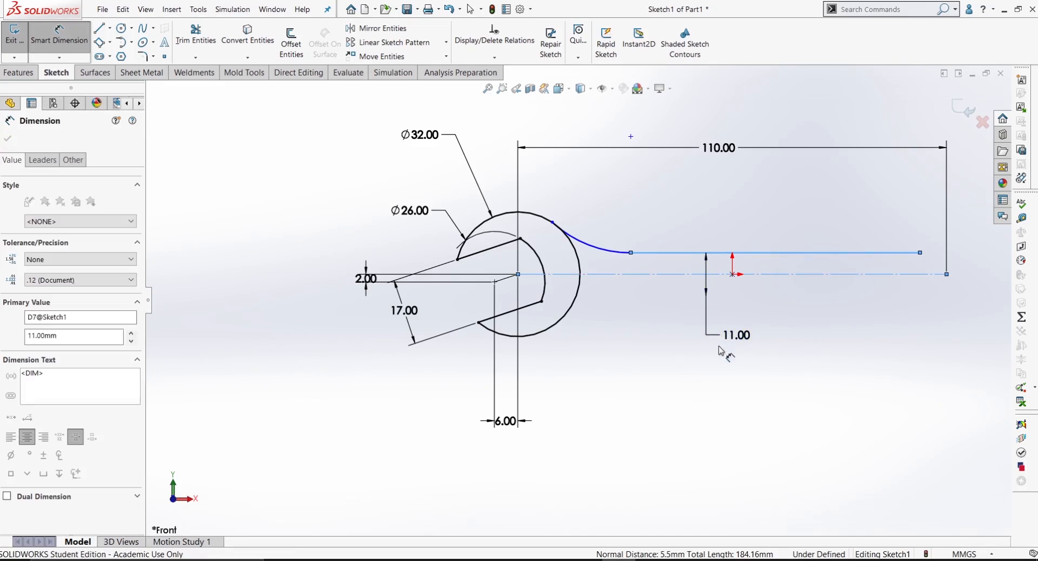
{"action": "key", "text": "Return"}
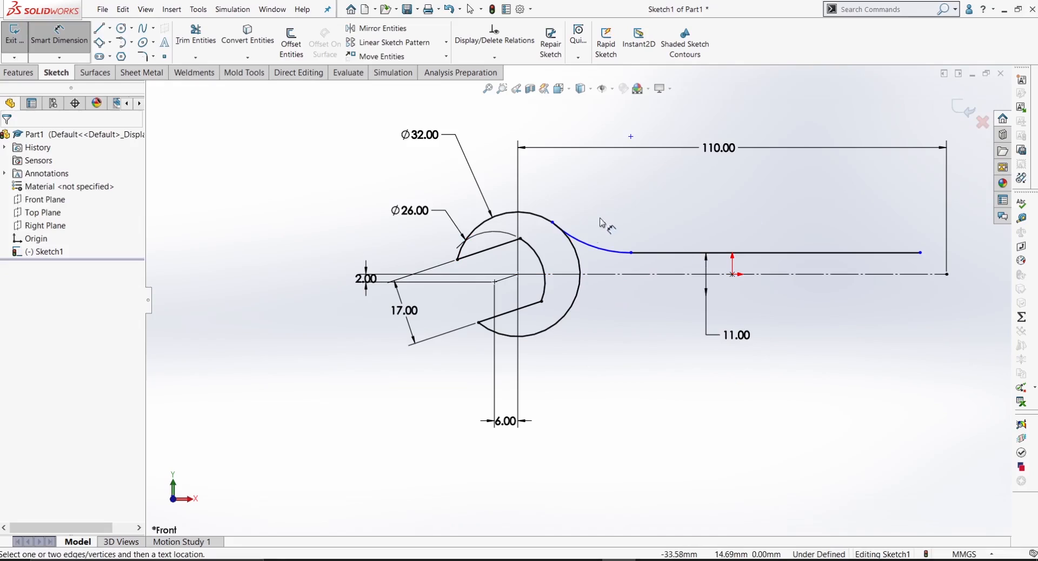
Step: Dimension the tangent arc between the handle line and the 32 mm circle with a radius of 47 mm
{"action": "left_click", "coordinate": [611, 204]}
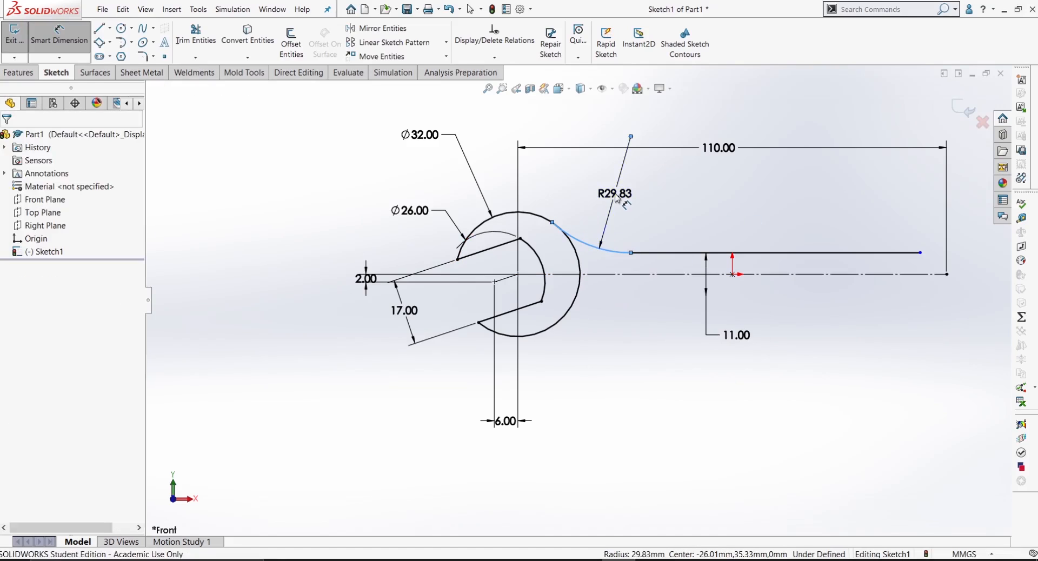
{"action": "left_click", "coordinate": [615, 194]}
{"action": "type", "text": "47"}
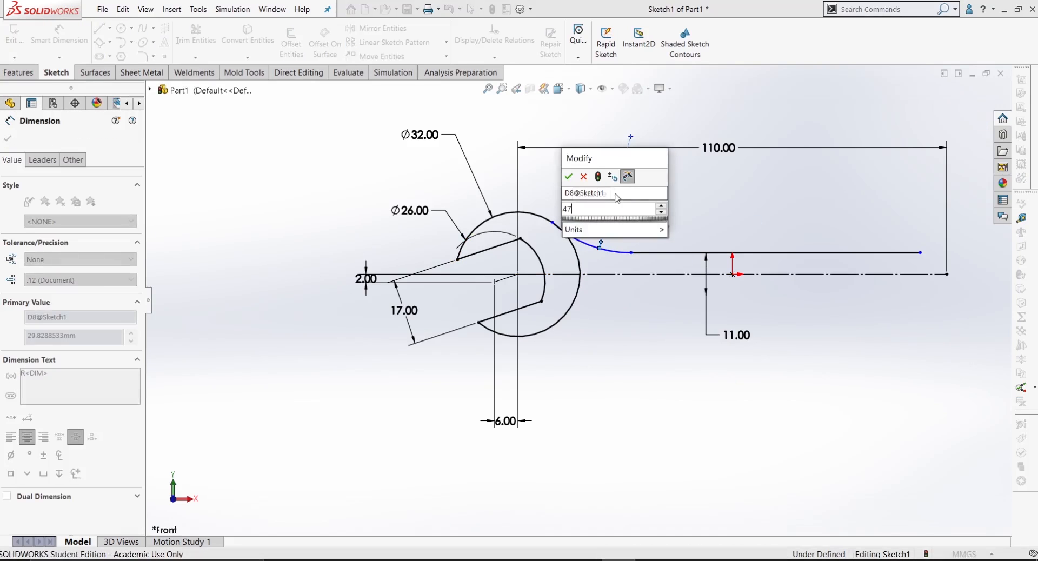
{"action": "key", "text": "Return"}
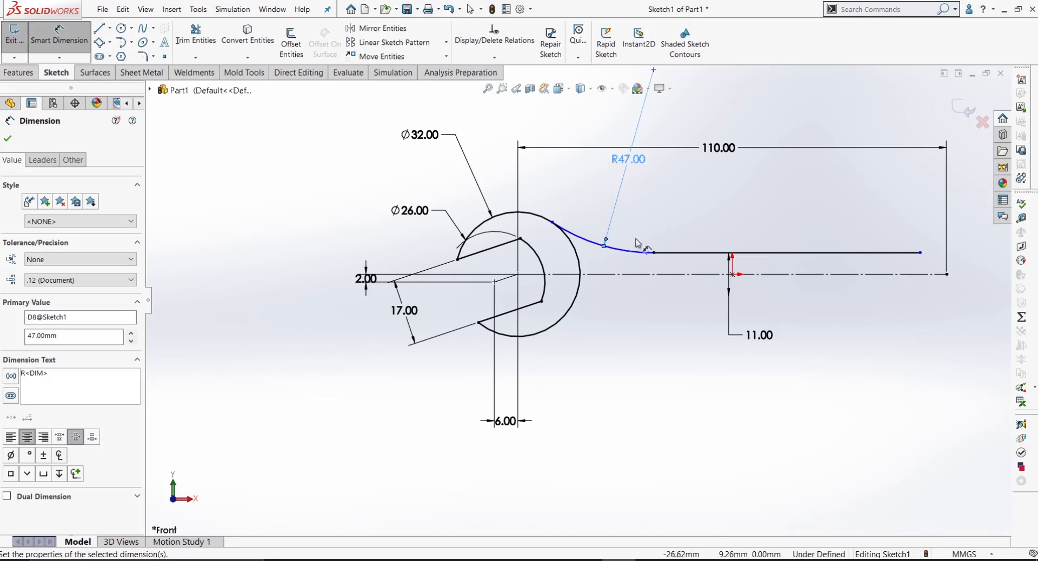
{"action": "scroll", "coordinate": [576, 301], "scroll_direction": "up", "scroll_amount": 2}
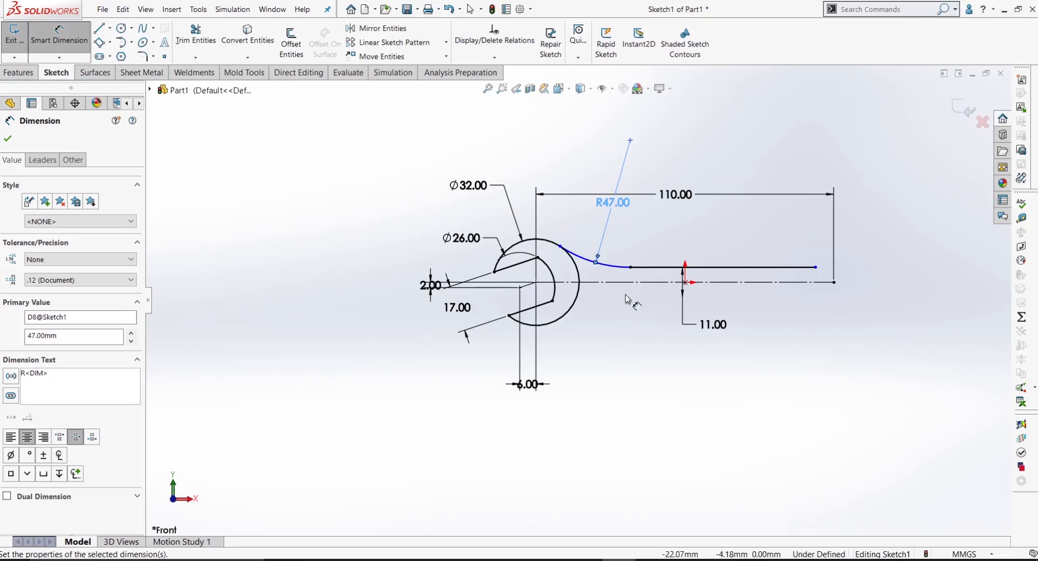
{"action": "key", "text": "Escape"}
Step: Make the 47 mm radius arc tangent to the jaw's 32 mm outer circle
{"action": "scroll", "coordinate": [568, 252], "scroll_direction": "down", "scroll_amount": 4}
{"action": "left_click_drag", "start_coordinate": [573, 248], "coordinate": [549, 280]}
{"action": "left_click", "coordinate": [628, 253]}
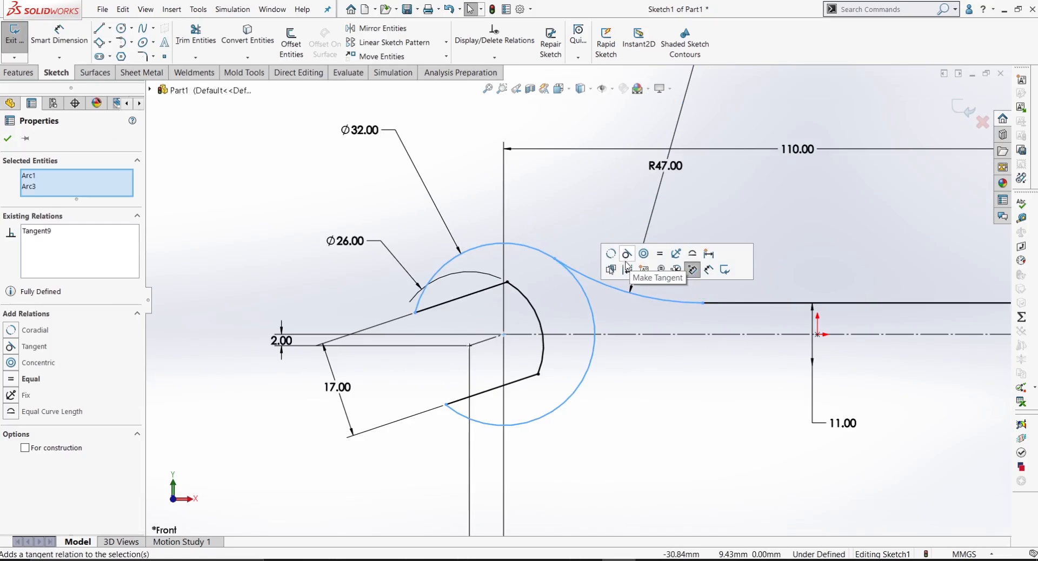
{"action": "left_click", "coordinate": [633, 385]}
{"action": "scroll", "coordinate": [653, 390], "scroll_direction": "up", "scroll_amount": 5}
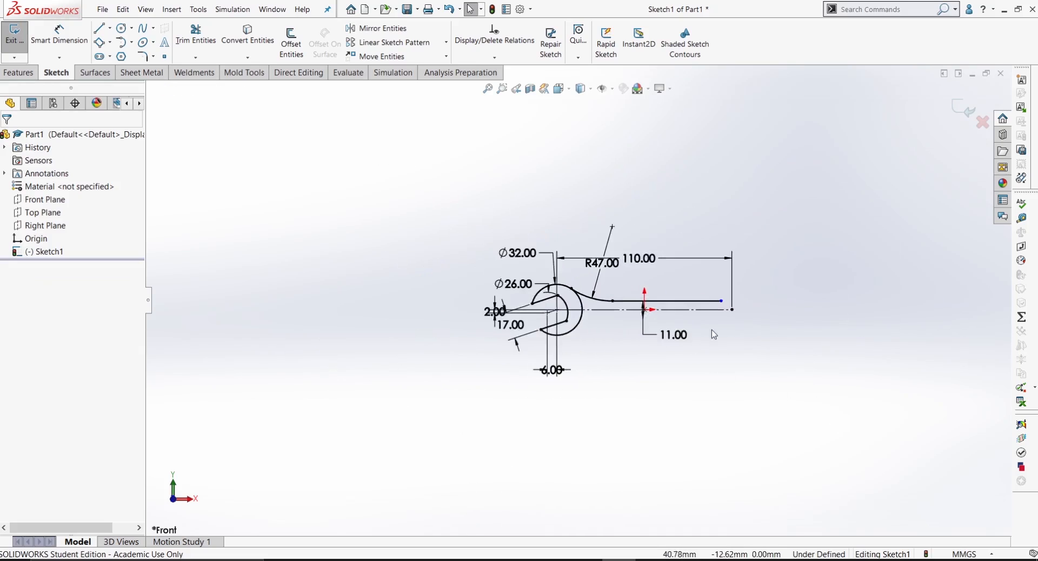
Step: Draw a circle of about 18.7 mm radius centred on the free end of the handle's centreline
{"action": "scroll", "coordinate": [712, 331], "scroll_direction": "down", "scroll_amount": 4}
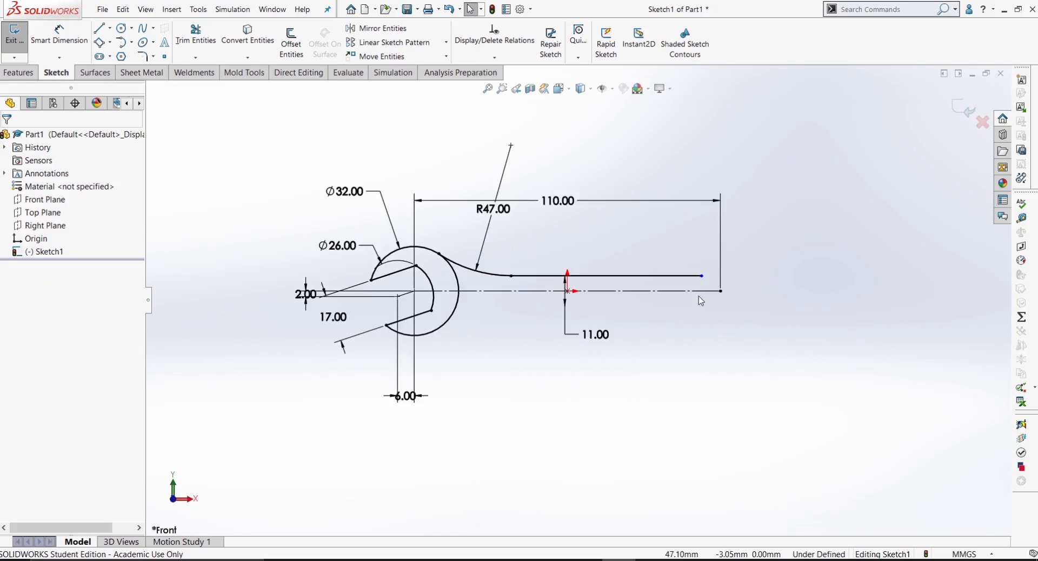
{"action": "left_click", "coordinate": [122, 27]}
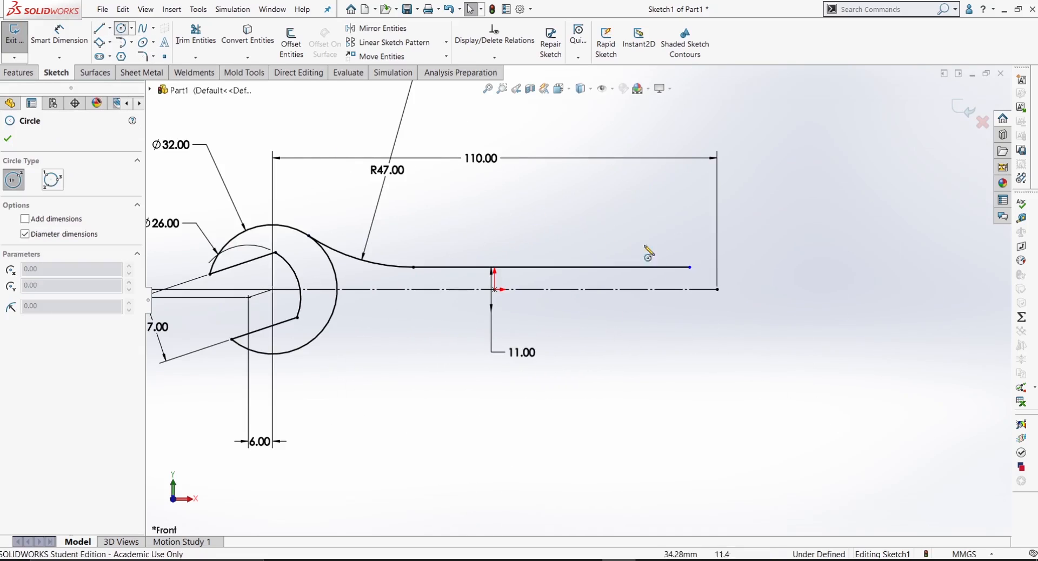
{"action": "left_click", "coordinate": [718, 290]}
{"action": "left_click", "coordinate": [723, 362]}
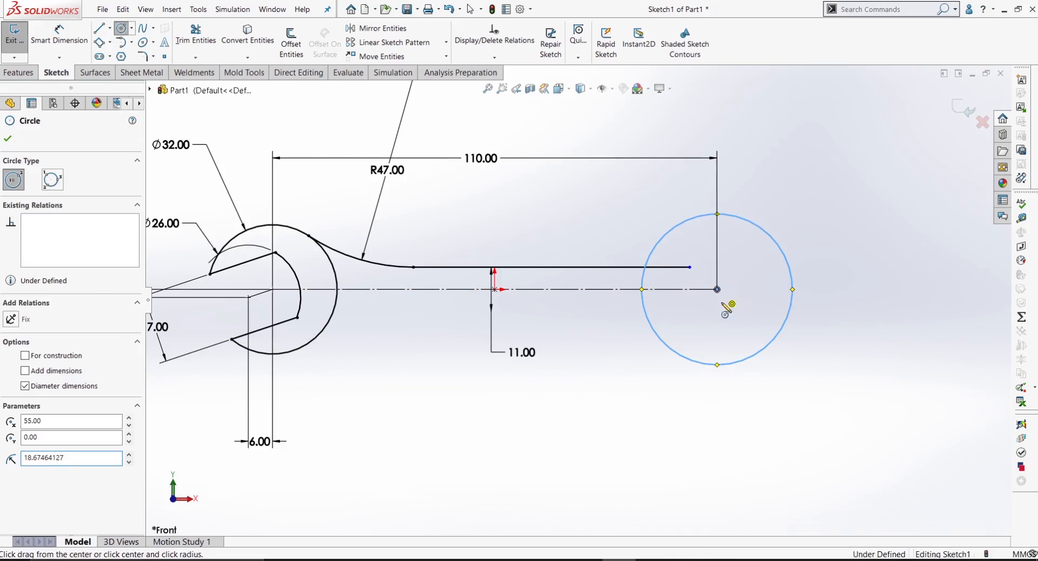
{"action": "left_click", "coordinate": [718, 290]}
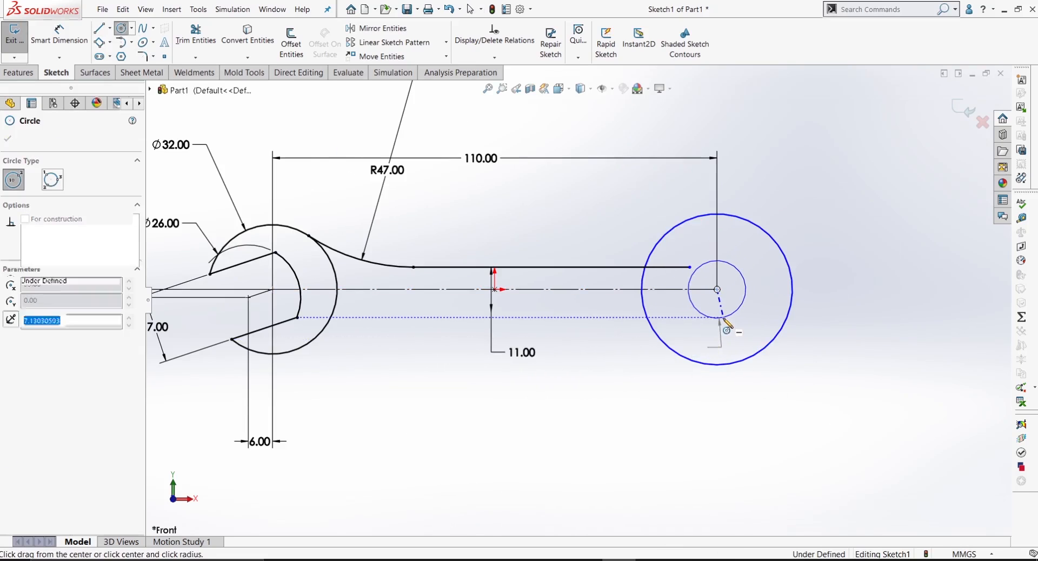
{"action": "left_click", "coordinate": [724, 320]}
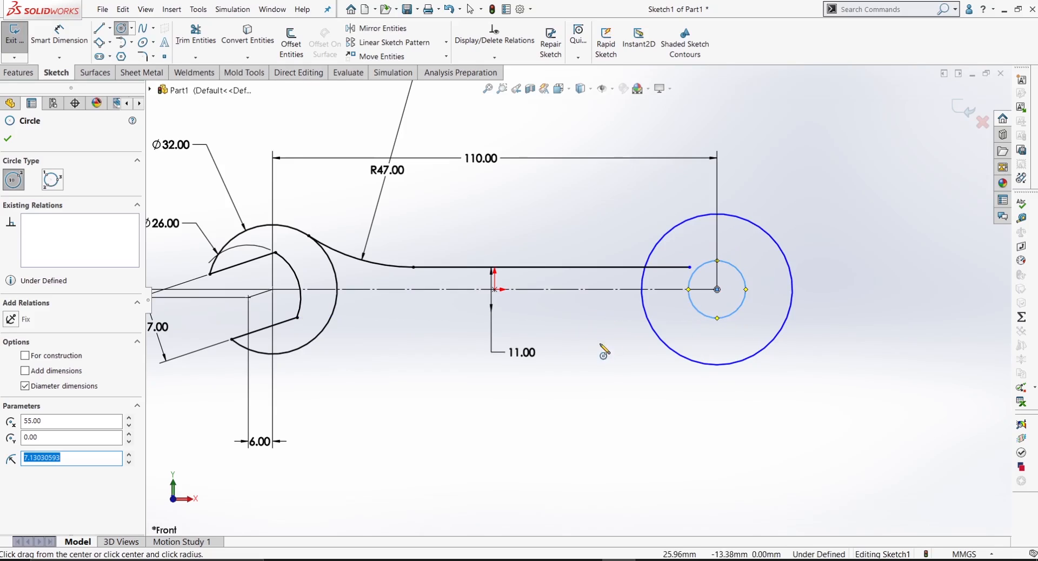
{"action": "left_click", "coordinate": [683, 325]}
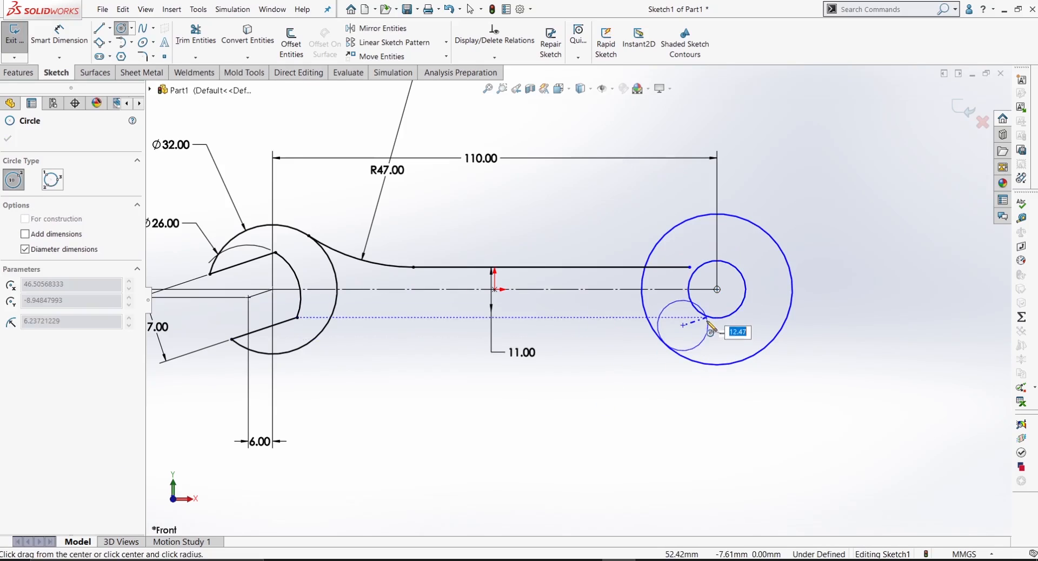
{"action": "key", "text": "Escape"}
{"action": "key", "text": "ctrl+z"}
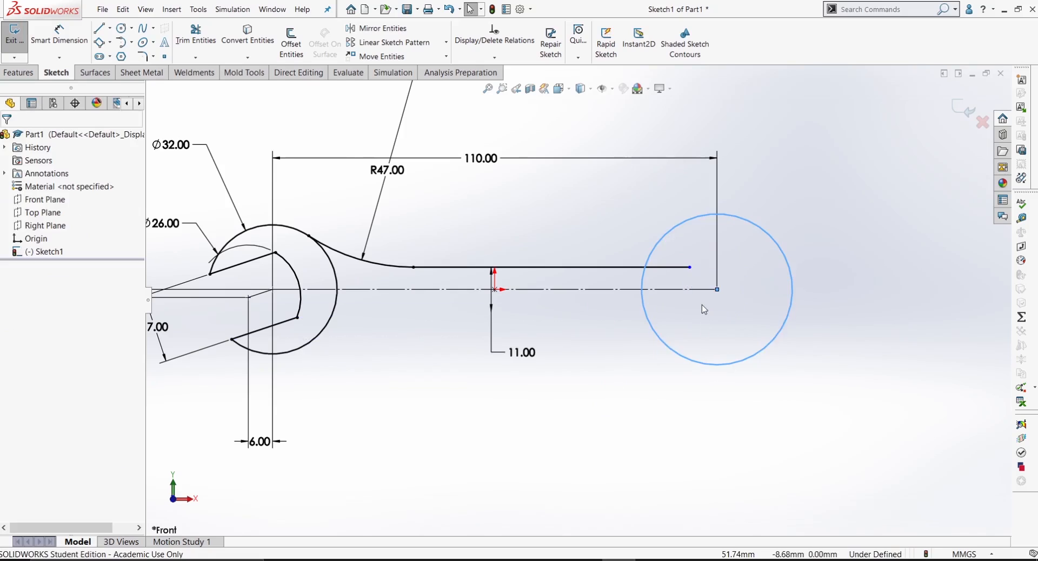
Step: Draw a smaller circle of about 12.3 mm radius inside the second end's circle, its centre slightly outward and above the centreline's end
{"action": "left_click", "coordinate": [601, 196]}
{"action": "key", "text": "Return"}
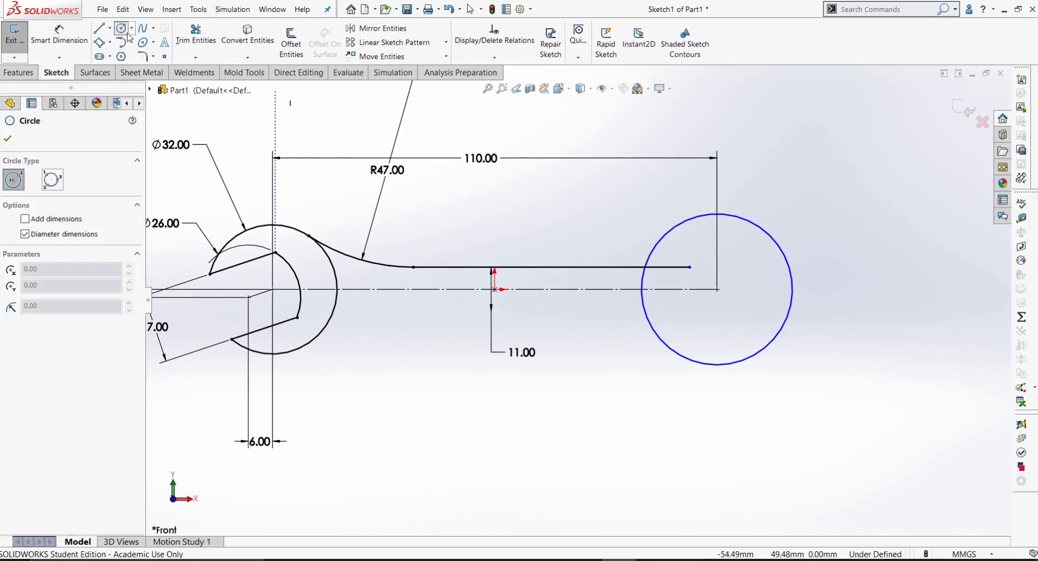
{"action": "left_click", "coordinate": [730, 279]}
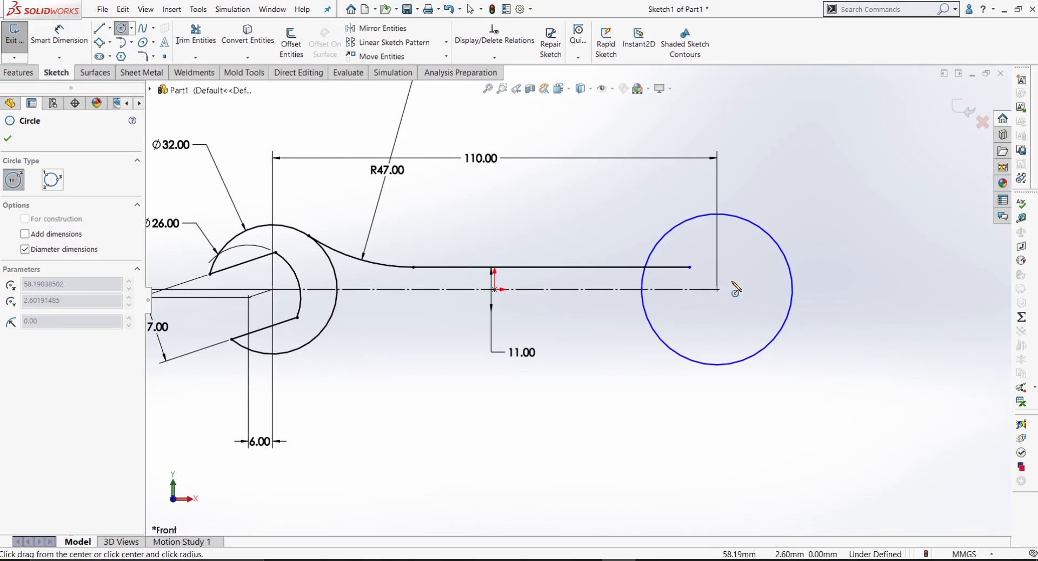
{"action": "left_click", "coordinate": [747, 327]}
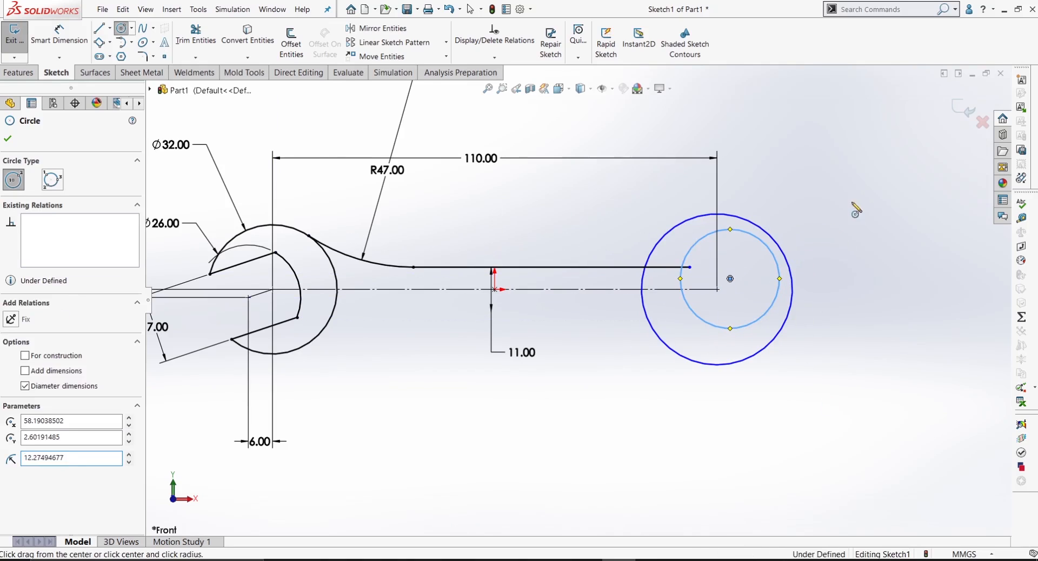
Step: Dimension the horizontal distance between the centres of the second end's two circles as 6 mm
{"action": "right_click_drag", "start_coordinate": [853, 203], "coordinate": [853, 176]}
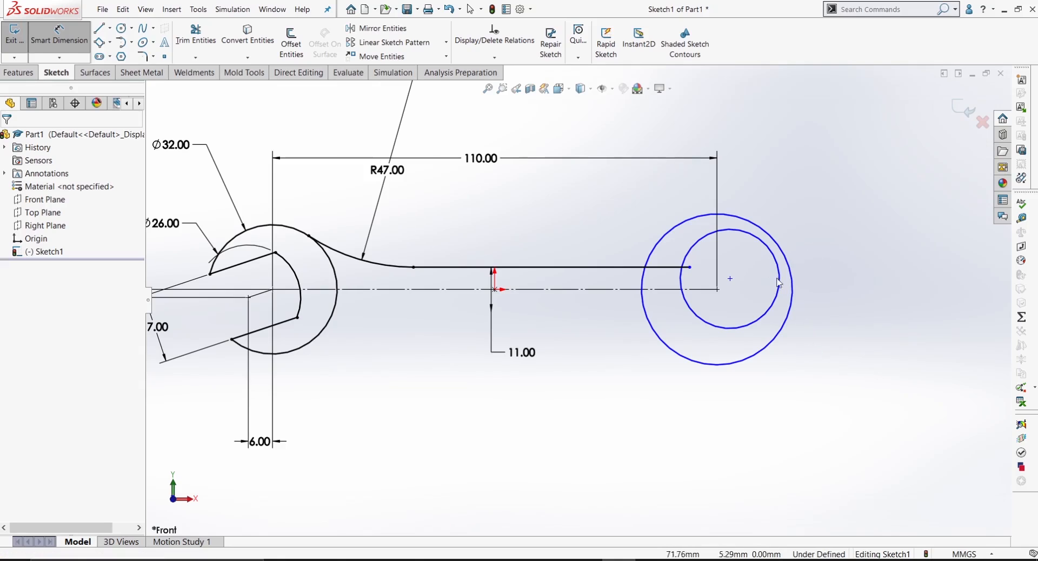
{"action": "key", "text": "Escape"}
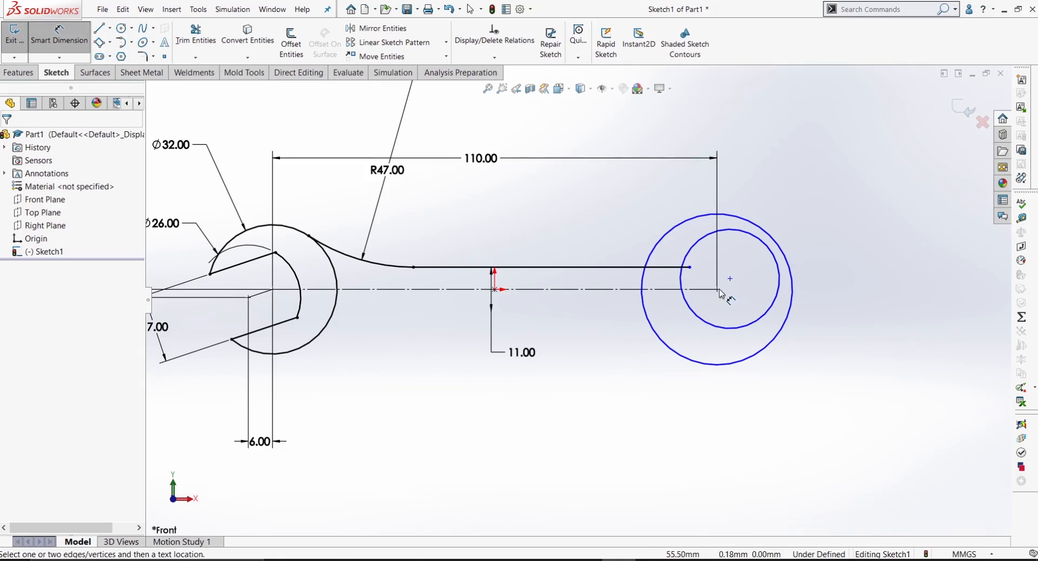
{"action": "left_click", "coordinate": [718, 289]}
{"action": "left_click", "coordinate": [730, 279]}
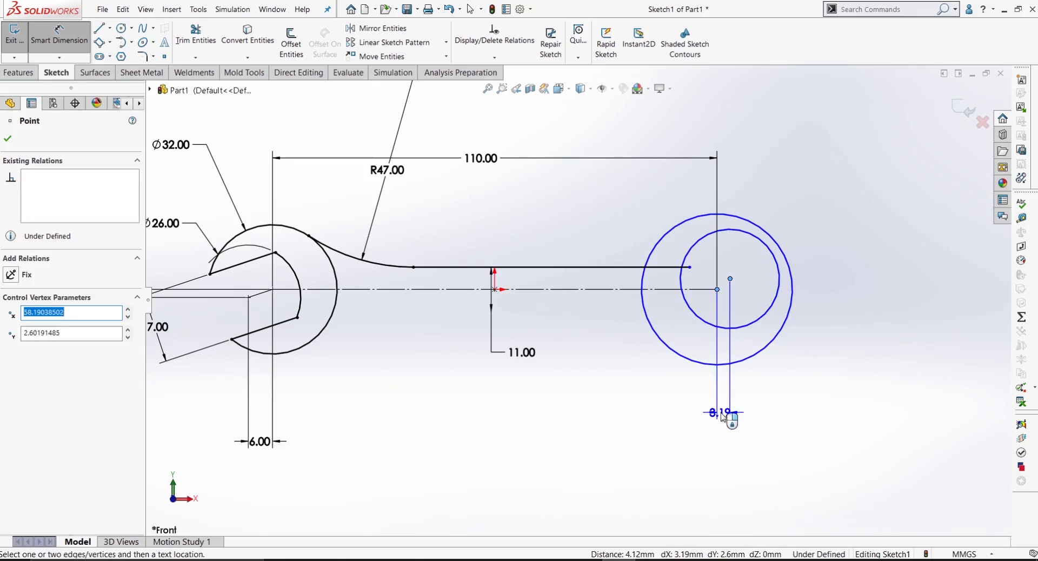
{"action": "left_click", "coordinate": [724, 418]}
{"action": "type", "text": "6"}
{"action": "key", "text": "Return"}
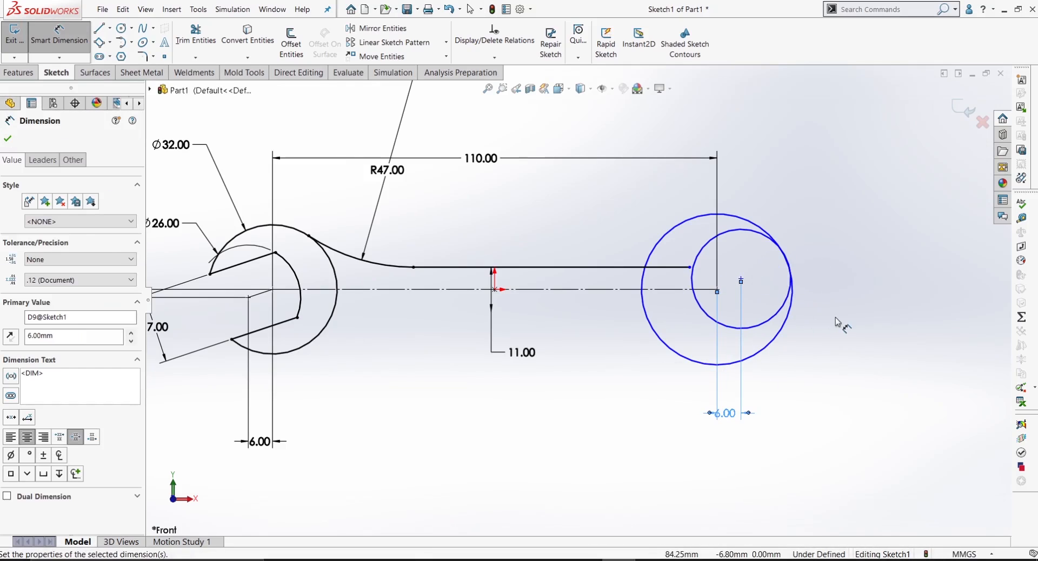
{"action": "left_click", "coordinate": [843, 332]}
Step: Compare the offset of the first jaw's inner centre with the position of the inner circle's centre at the second end
{"action": "scroll", "coordinate": [424, 295], "scroll_direction": "up", "scroll_amount": 4}
{"action": "scroll", "coordinate": [423, 296], "scroll_direction": "down", "scroll_amount": 2}
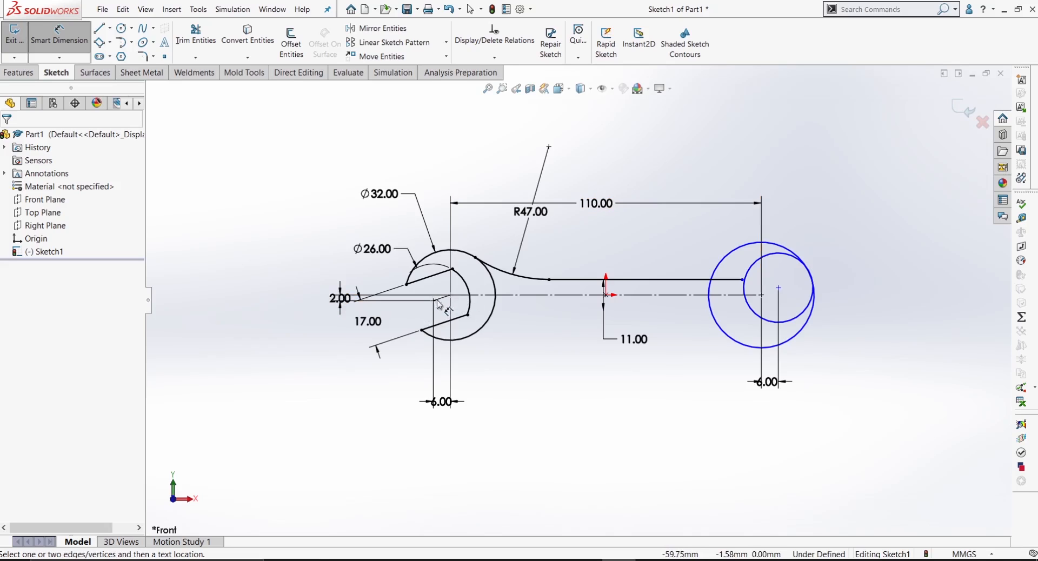
{"action": "scroll", "coordinate": [439, 304], "scroll_direction": "down", "scroll_amount": 5}
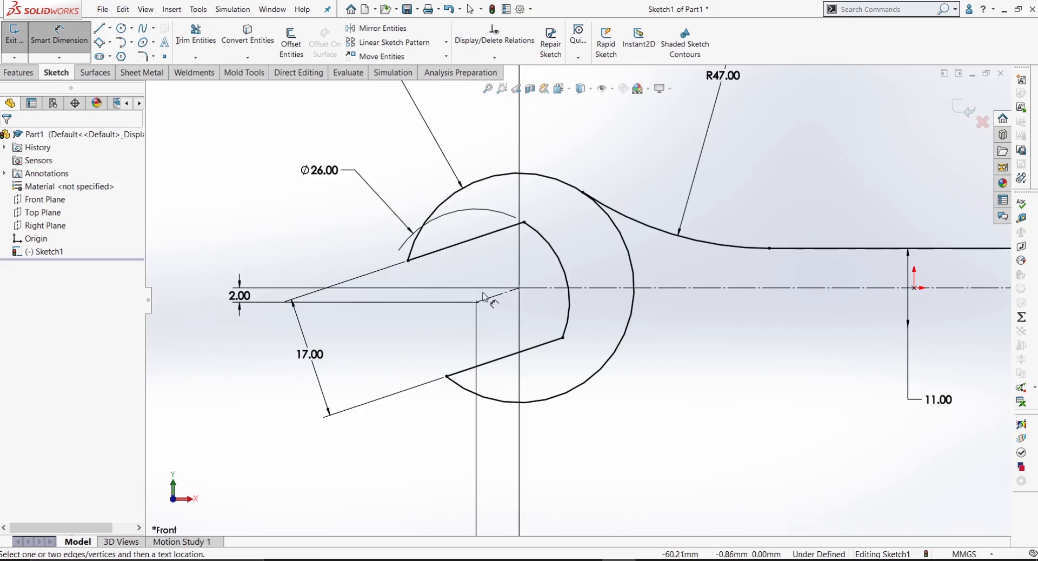
{"action": "scroll", "coordinate": [411, 296], "scroll_direction": "up", "scroll_amount": 5}
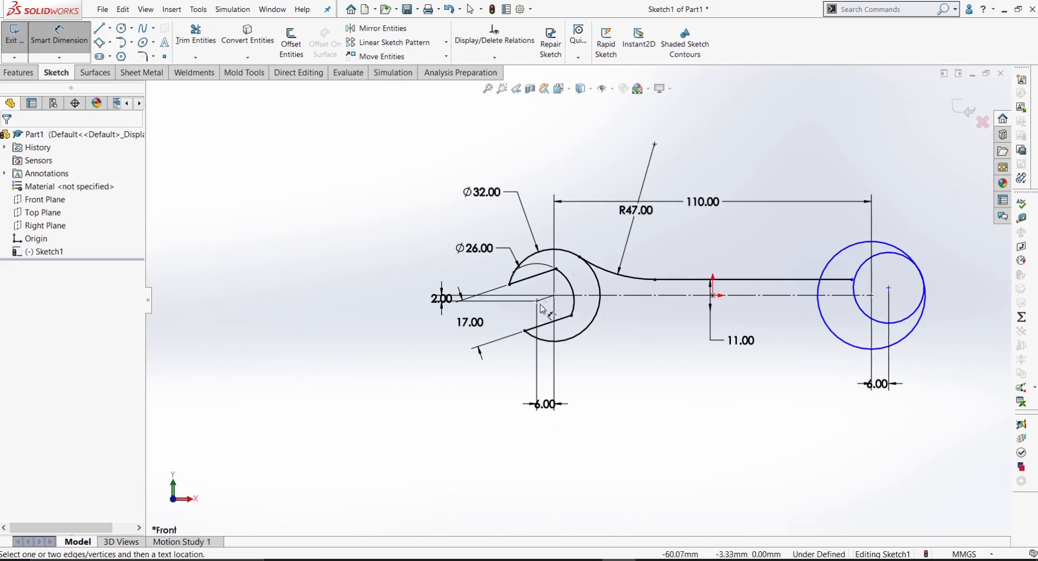
{"action": "scroll", "coordinate": [542, 310], "scroll_direction": "up", "scroll_amount": 1}
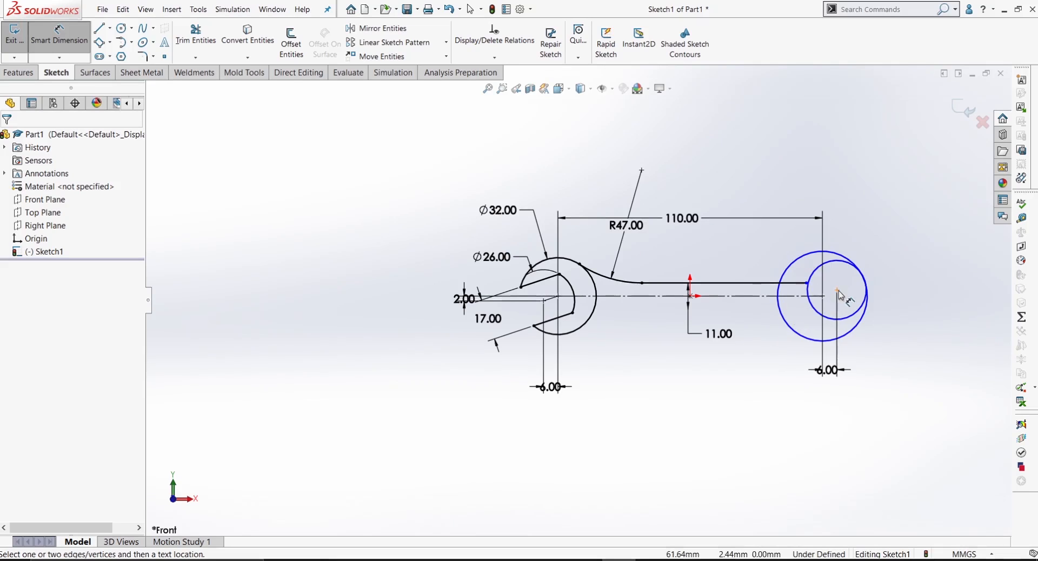
{"action": "scroll", "coordinate": [477, 302], "scroll_direction": "down", "scroll_amount": 3}
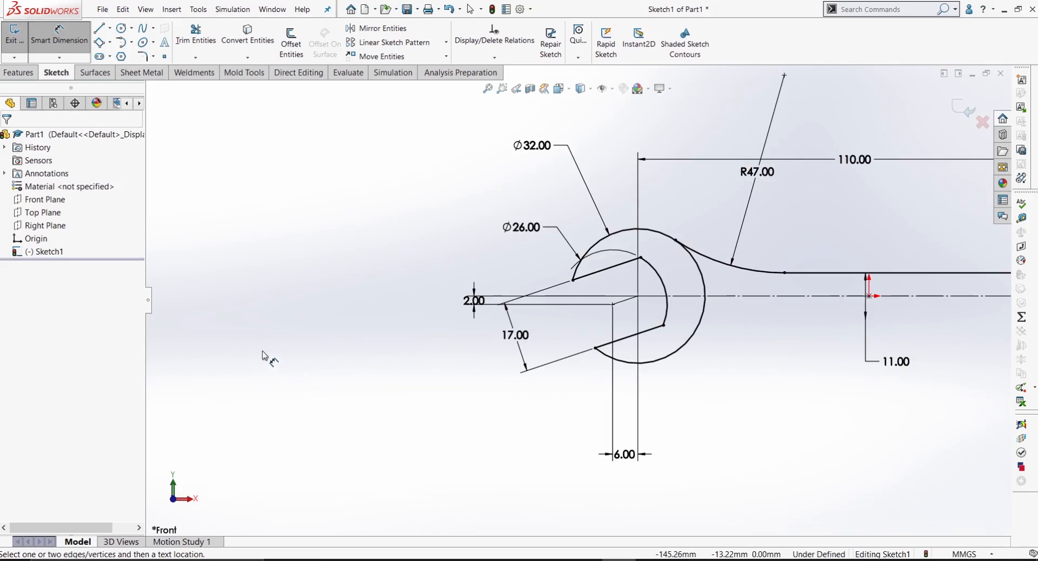
{"action": "scroll", "coordinate": [627, 312], "scroll_direction": "up", "scroll_amount": 4}
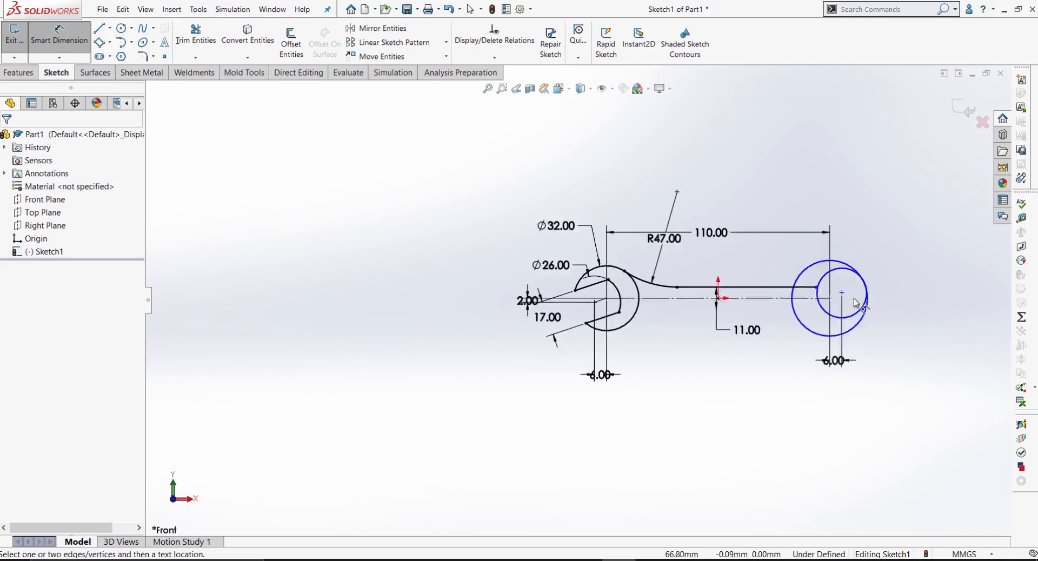
{"action": "scroll", "coordinate": [652, 310], "scroll_direction": "down", "scroll_amount": 2}
{"action": "scroll", "coordinate": [632, 301], "scroll_direction": "up", "scroll_amount": 2}
Step: Dimension the vertical distance between the centres of the second end's two circles as 2 mm
{"action": "scroll", "coordinate": [649, 294], "scroll_direction": "down", "scroll_amount": 2}
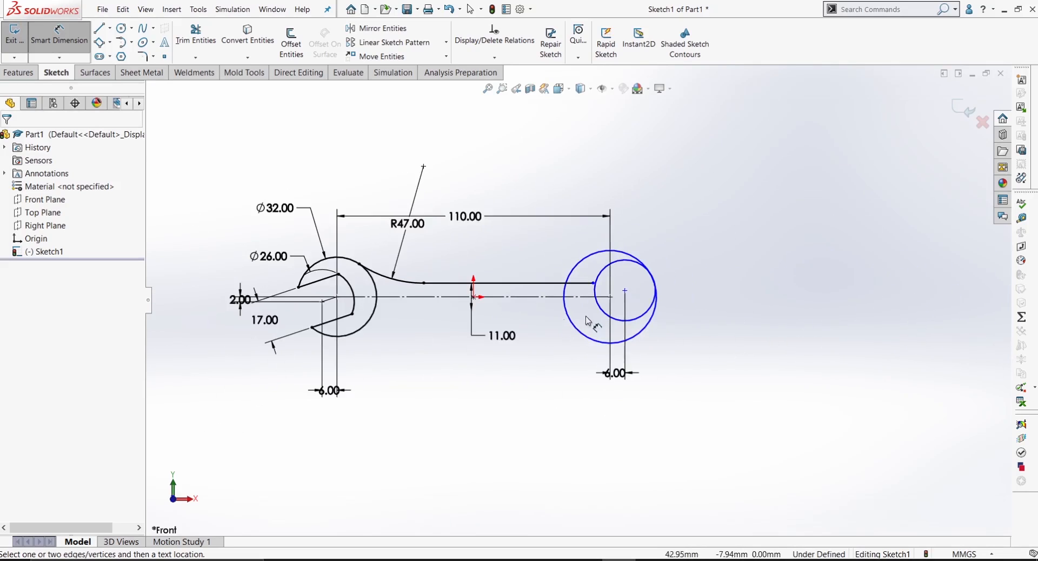
{"action": "scroll", "coordinate": [649, 290], "scroll_direction": "down", "scroll_amount": 1}
{"action": "left_click", "coordinate": [644, 277]}
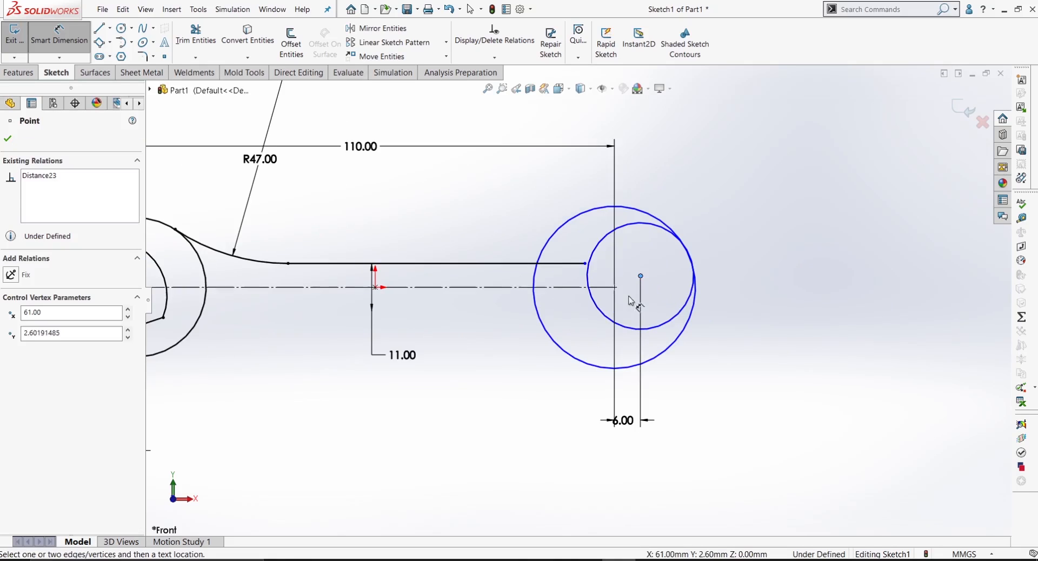
{"action": "left_click", "coordinate": [616, 288]}
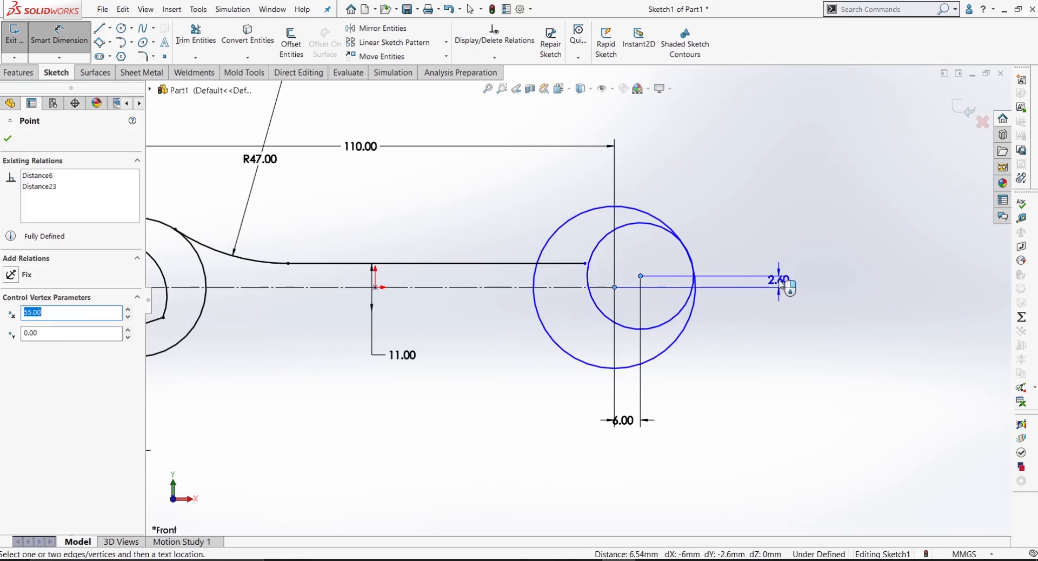
{"action": "left_click", "coordinate": [790, 284]}
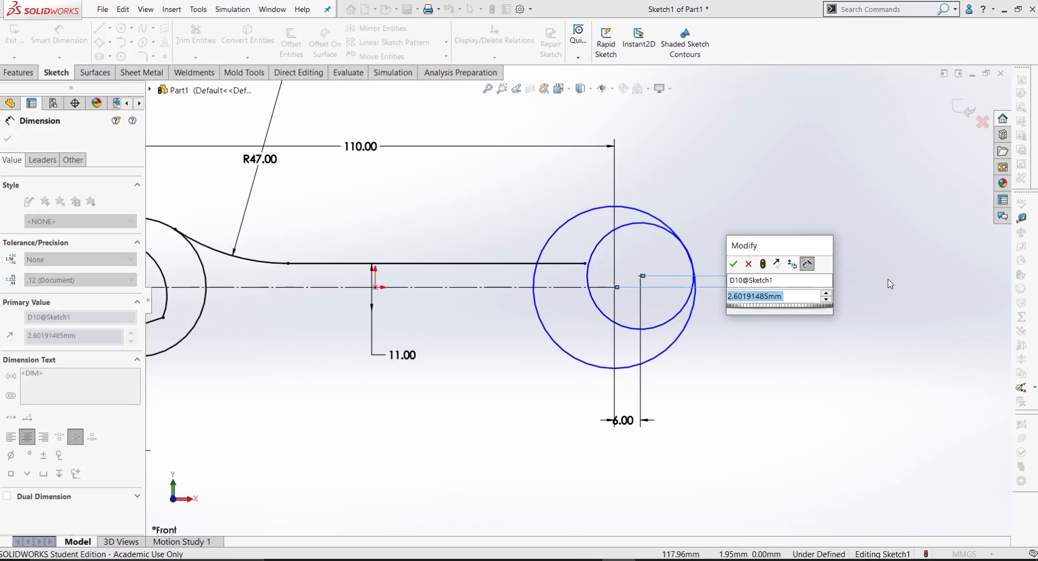
{"action": "type", "text": "2"}
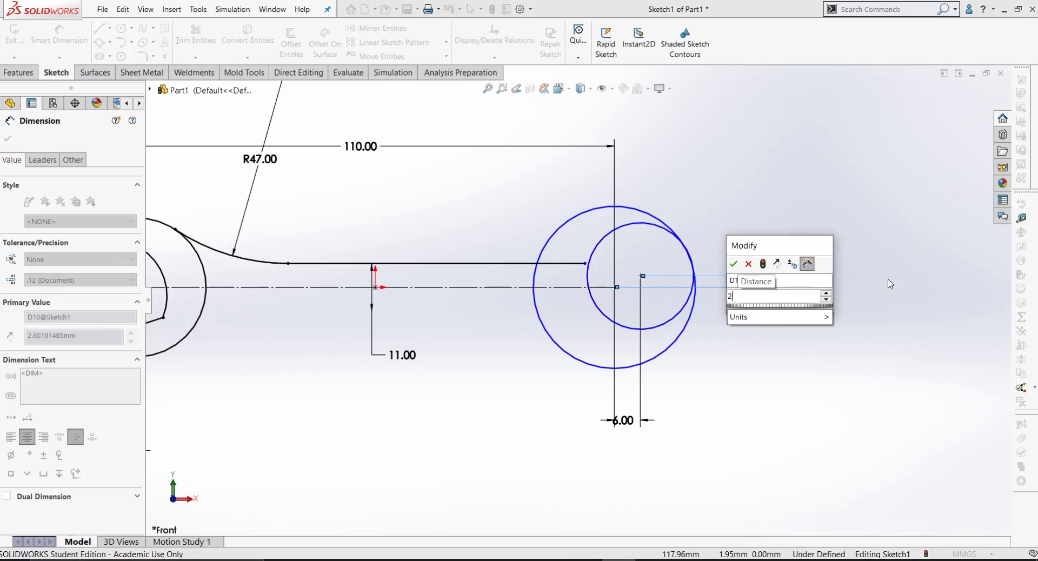
{"action": "key", "text": "Return"}
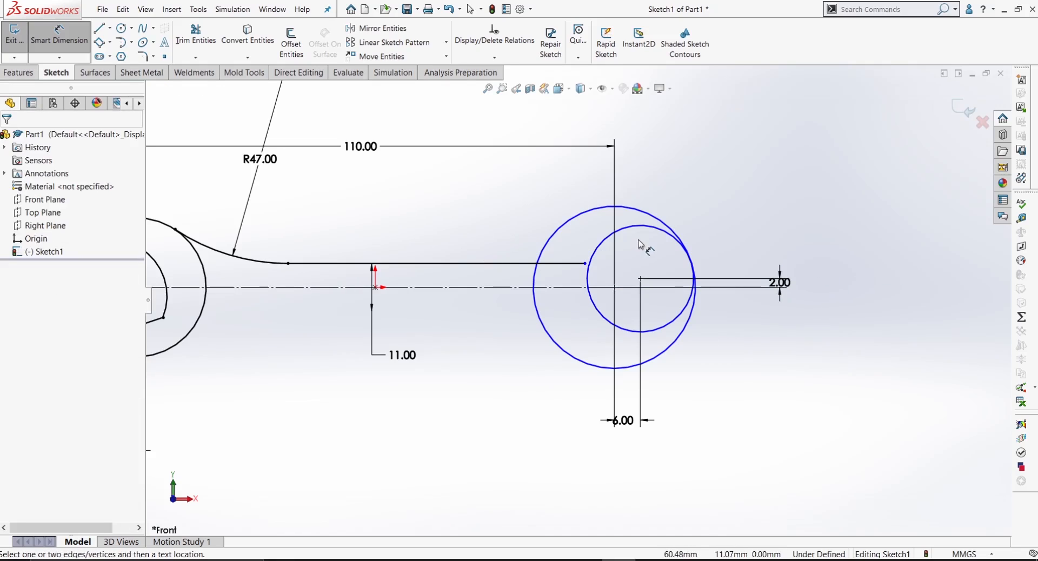
Step: Dimension the second end's inner circle with a diameter of 18 mm
{"action": "scroll", "coordinate": [519, 226], "scroll_direction": "up", "scroll_amount": 3}
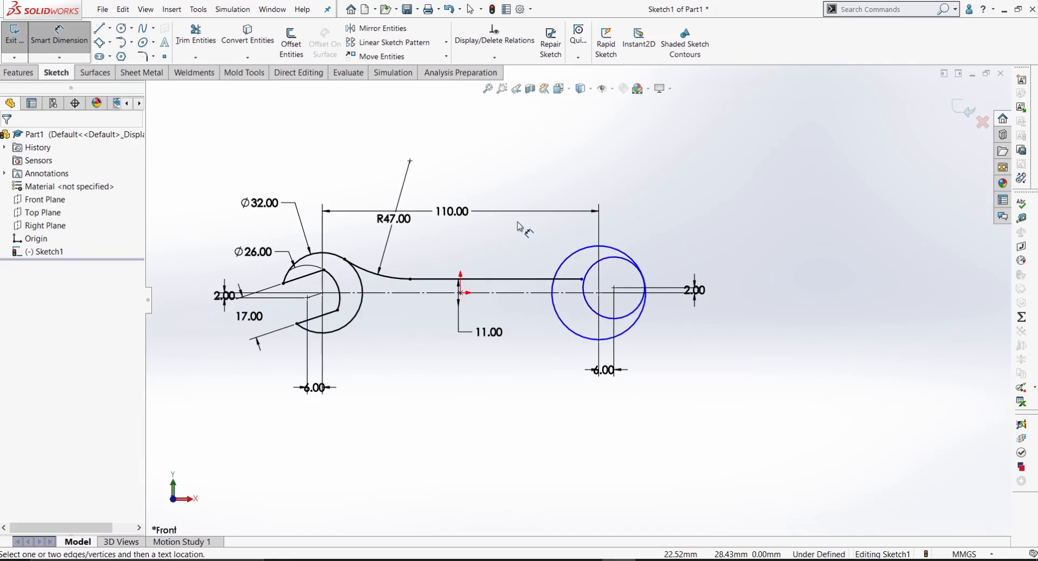
{"action": "scroll", "coordinate": [698, 310], "scroll_direction": "down", "scroll_amount": 3}
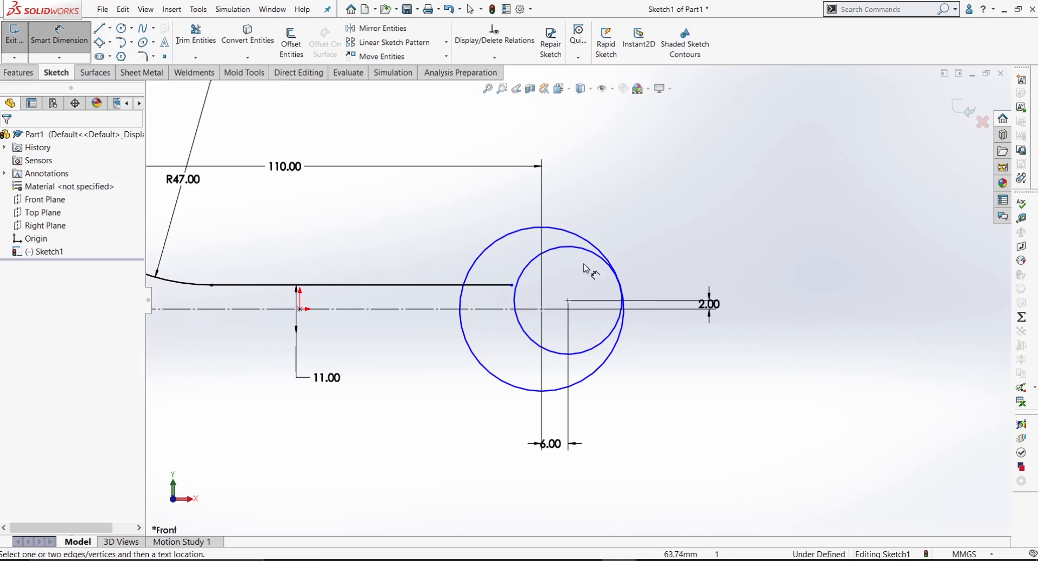
{"action": "right_click_drag", "start_coordinate": [785, 380], "coordinate": [794, 186]}
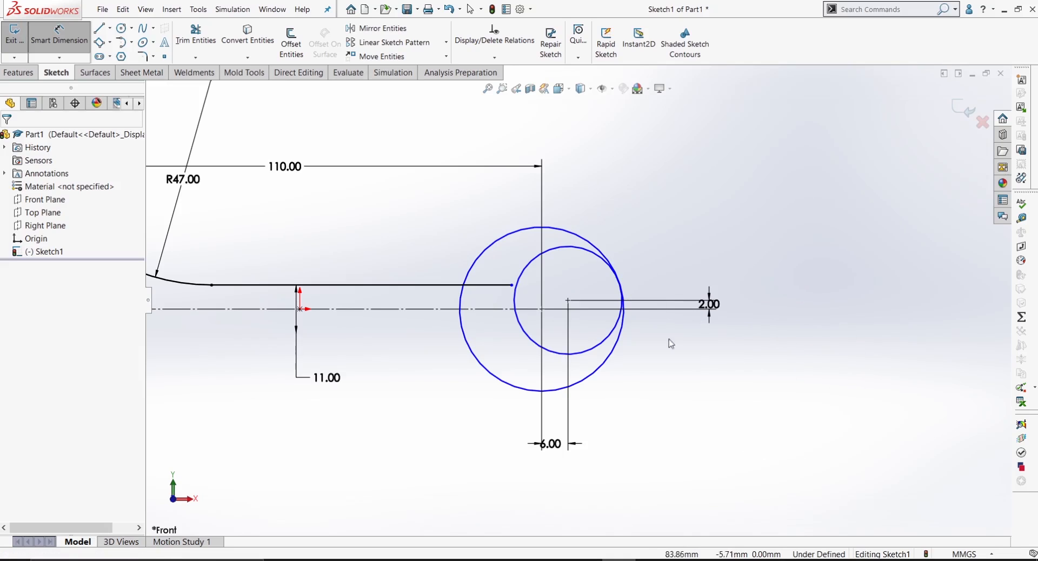
{"action": "left_click", "coordinate": [571, 251]}
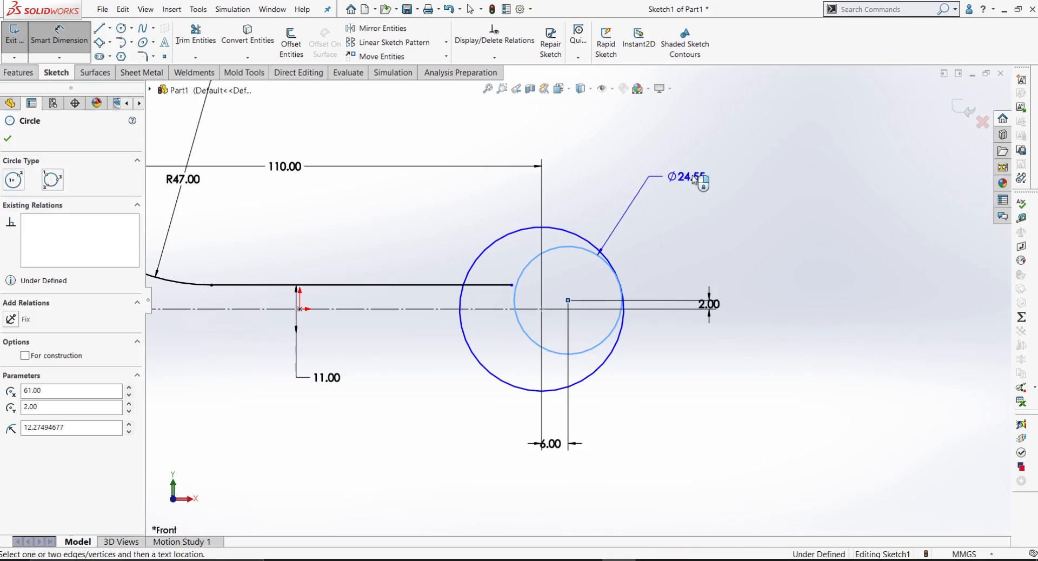
{"action": "left_click", "coordinate": [698, 177]}
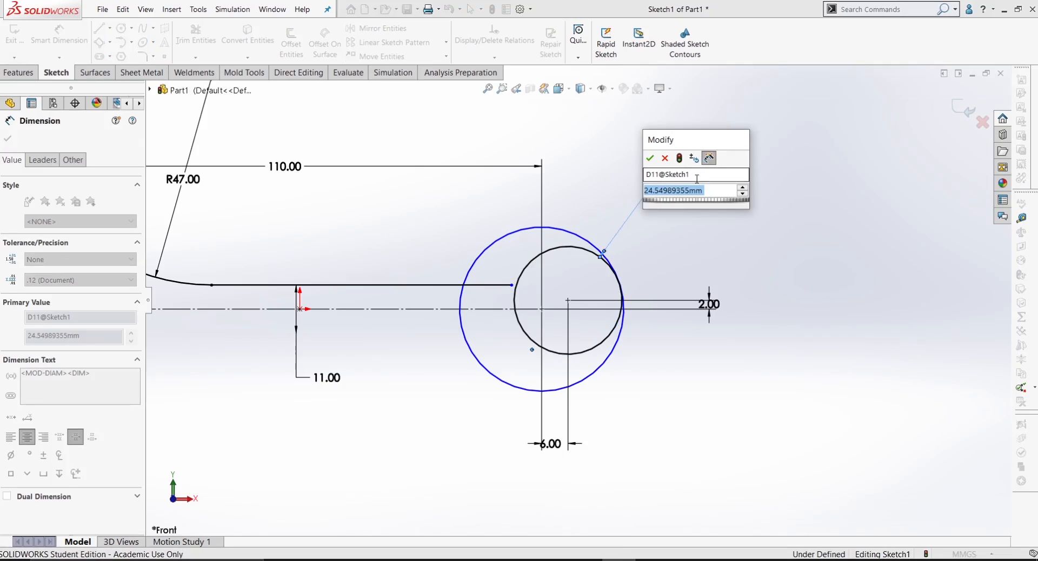
{"action": "type", "text": "18"}
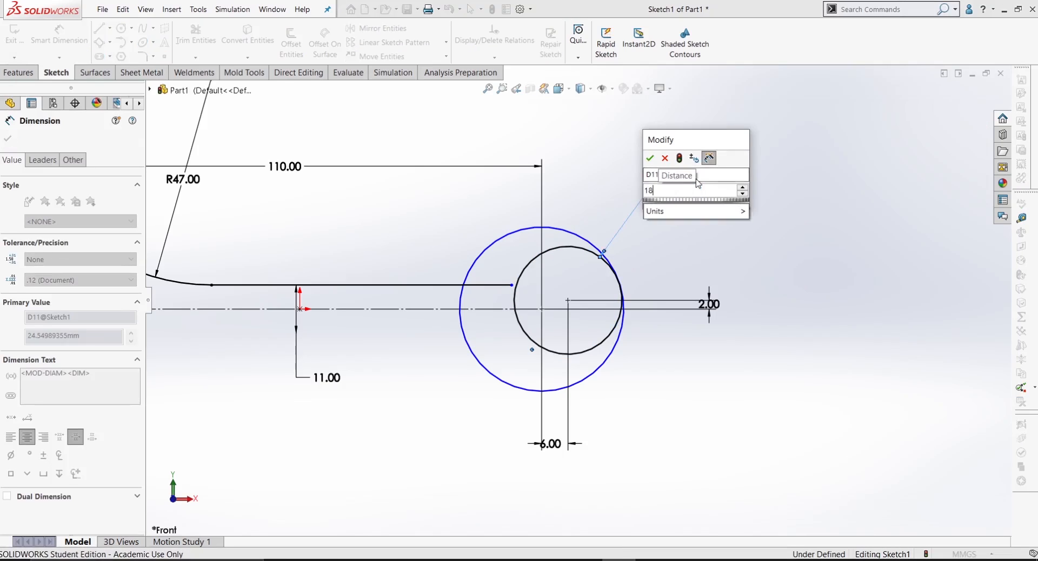
{"action": "key", "text": "Return"}
Step: Dimension the second end's outer circle with a diameter of 29 mm
{"action": "left_click", "coordinate": [586, 241]}
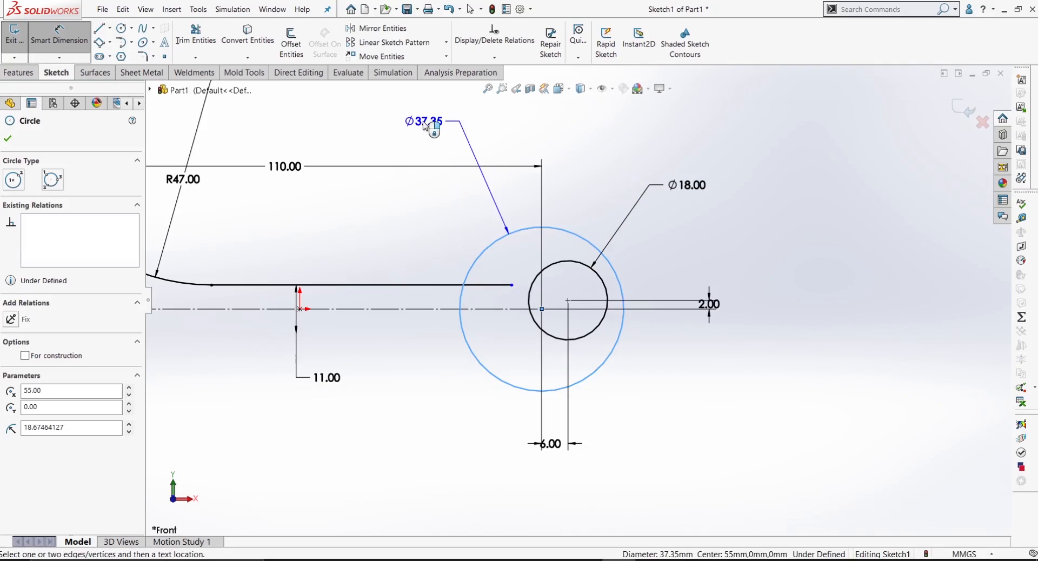
{"action": "left_click", "coordinate": [462, 152]}
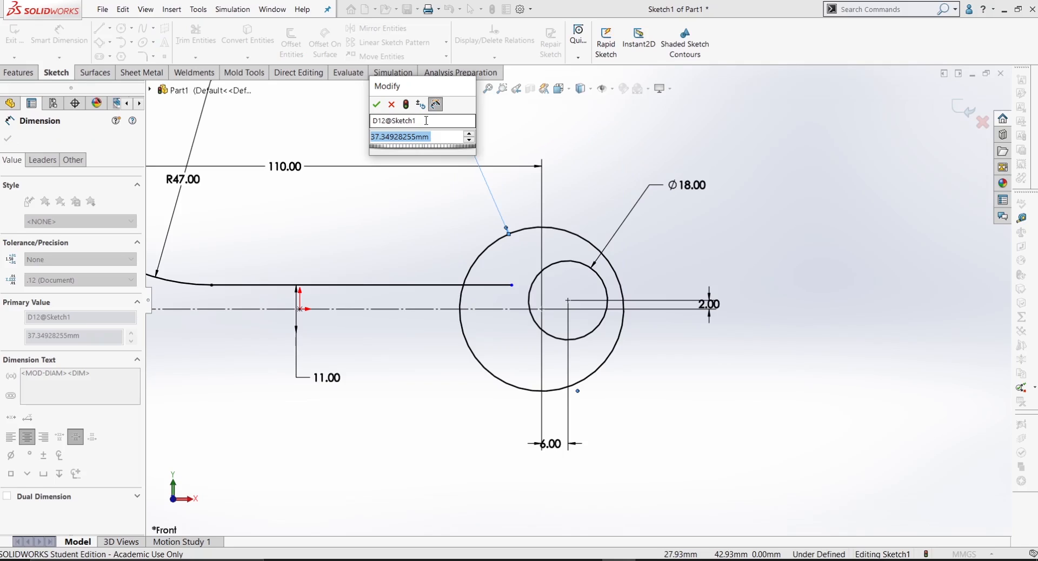
{"action": "type", "text": "29"}
{"action": "key", "text": "Return"}
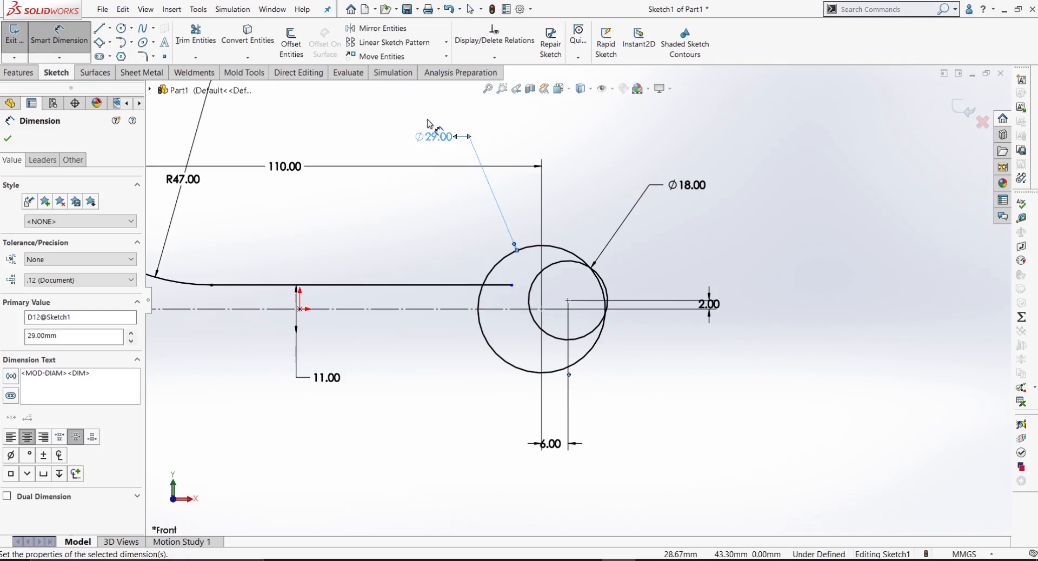
Step: Draw a line about 9.3 mm long in the lower part of the second end's inner circle, sloping up towards the outer side
{"action": "scroll", "coordinate": [587, 319], "scroll_direction": "down", "scroll_amount": 5}
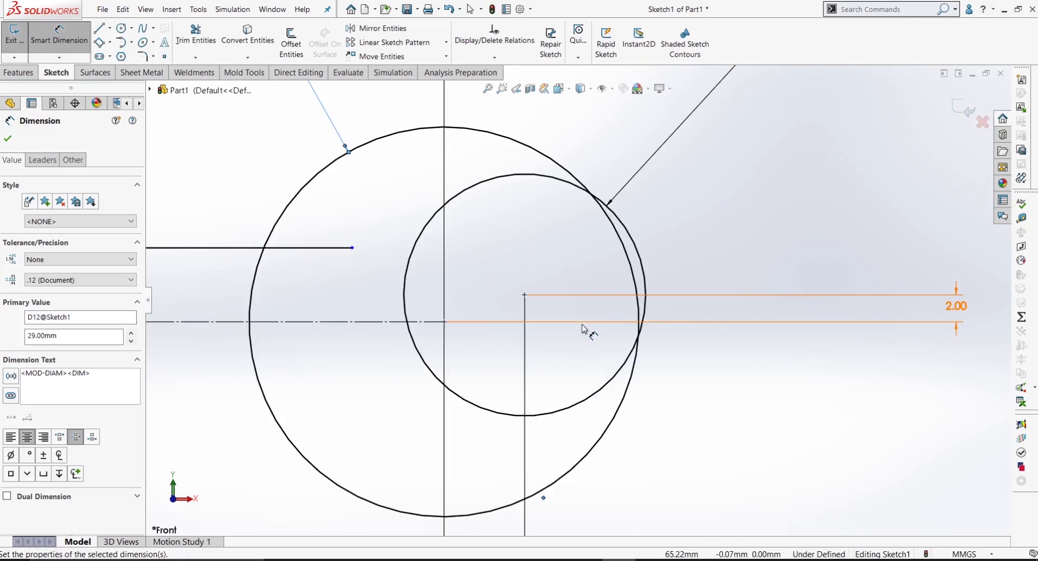
{"action": "scroll", "coordinate": [581, 326], "scroll_direction": "up", "scroll_amount": 2}
{"action": "key", "text": "l"}
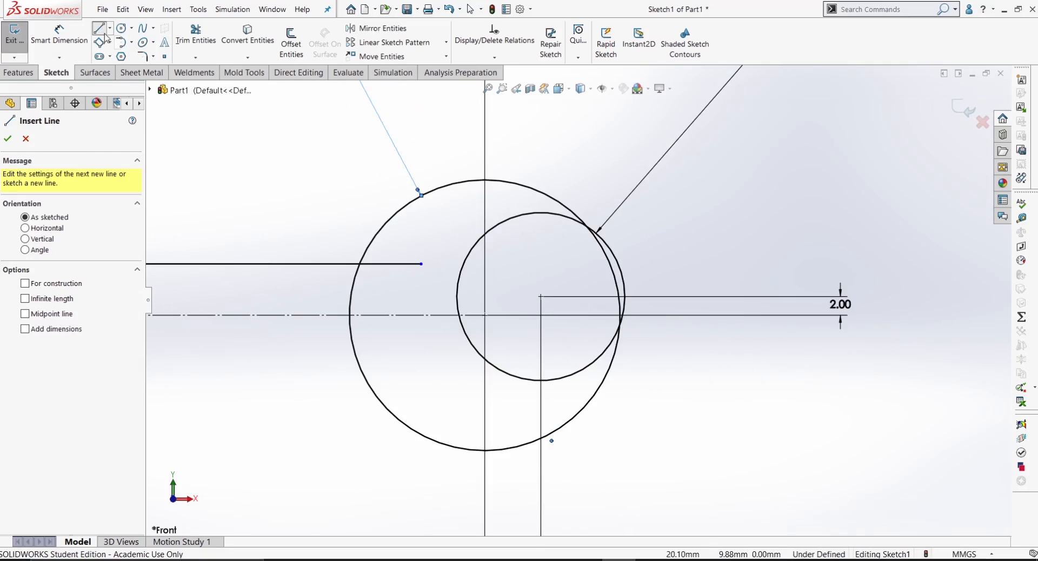
{"action": "left_click", "coordinate": [520, 373]}
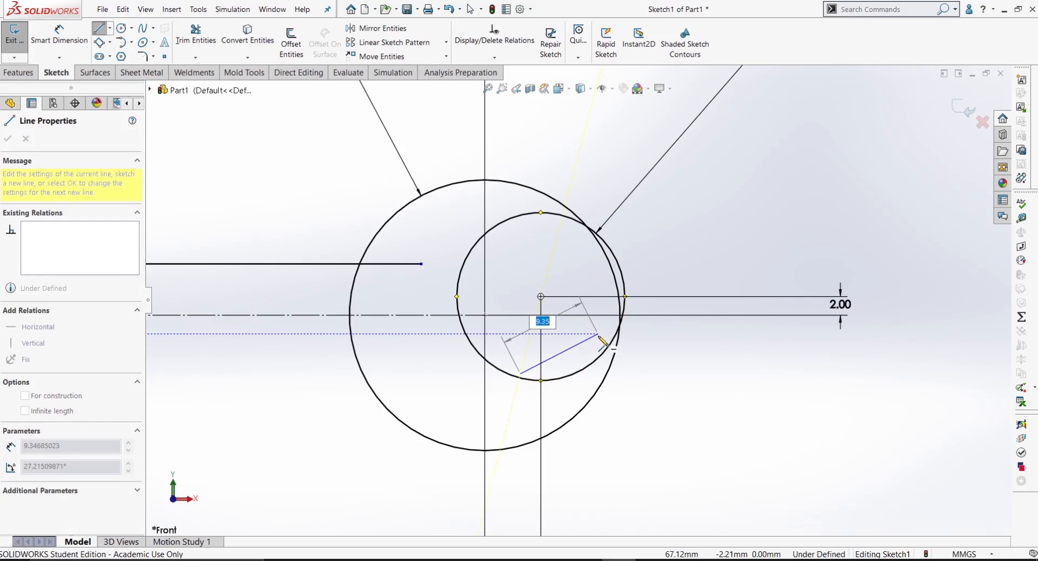
{"action": "left_click", "coordinate": [598, 334]}
{"action": "right_click", "coordinate": [584, 331]}
{"action": "left_click", "coordinate": [599, 341]}
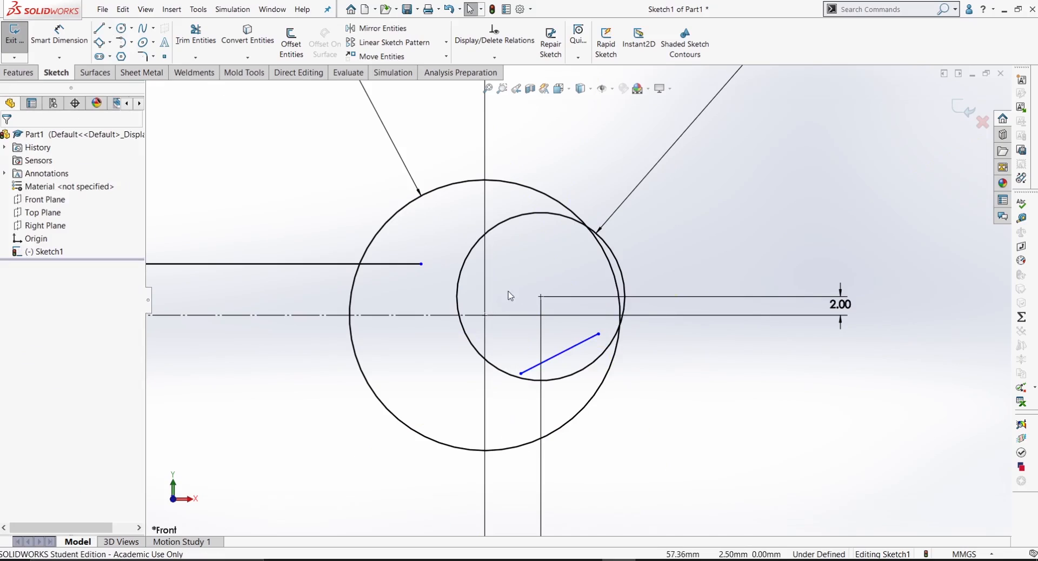
Step: Draw a short line from the inner circle's centre, sloping up and outward
{"action": "left_click", "coordinate": [100, 28]}
{"action": "left_click", "coordinate": [541, 296]}
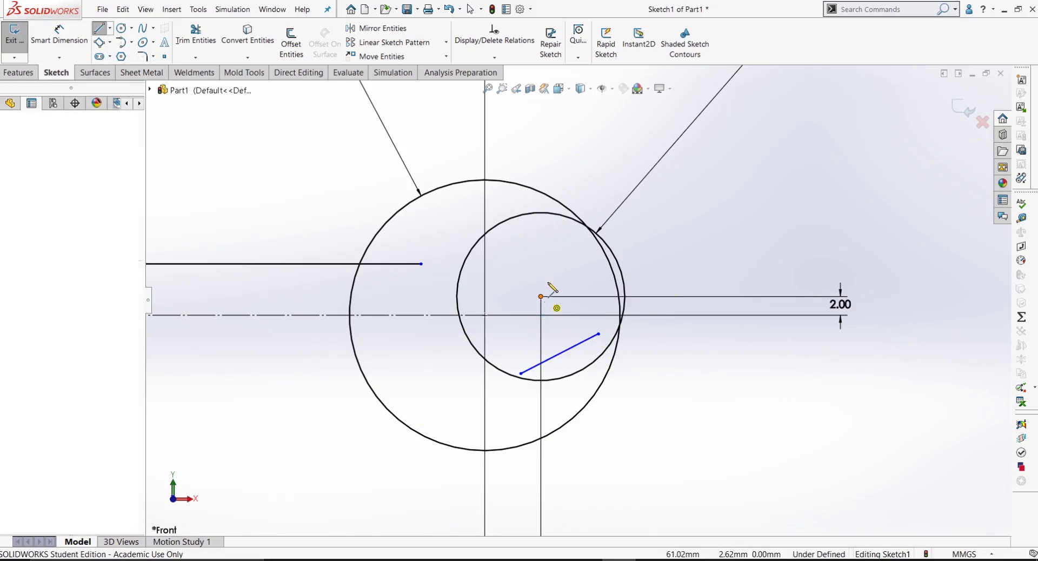
{"action": "right_click", "coordinate": [586, 278]}
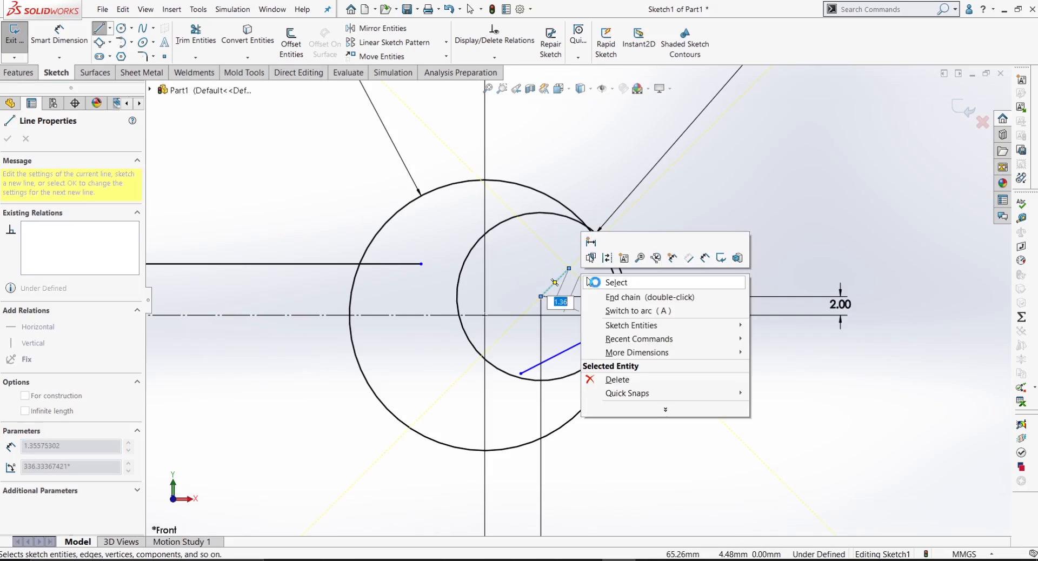
{"action": "left_click", "coordinate": [614, 281]}
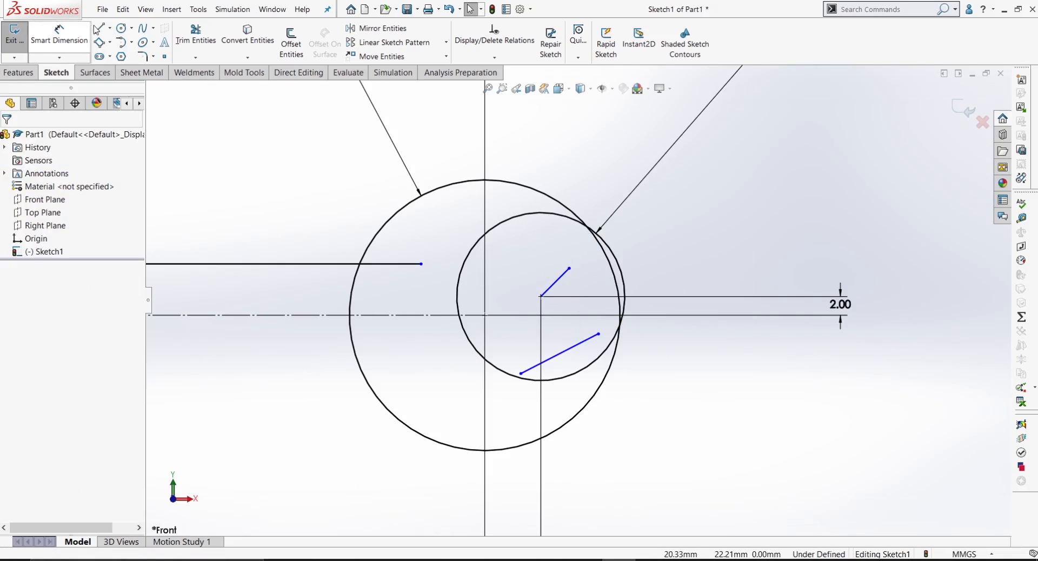
Step: Draw another sloped line in the upper part of the inner circle, roughly parallel to the lower jaw line
{"action": "left_click", "coordinate": [99, 27]}
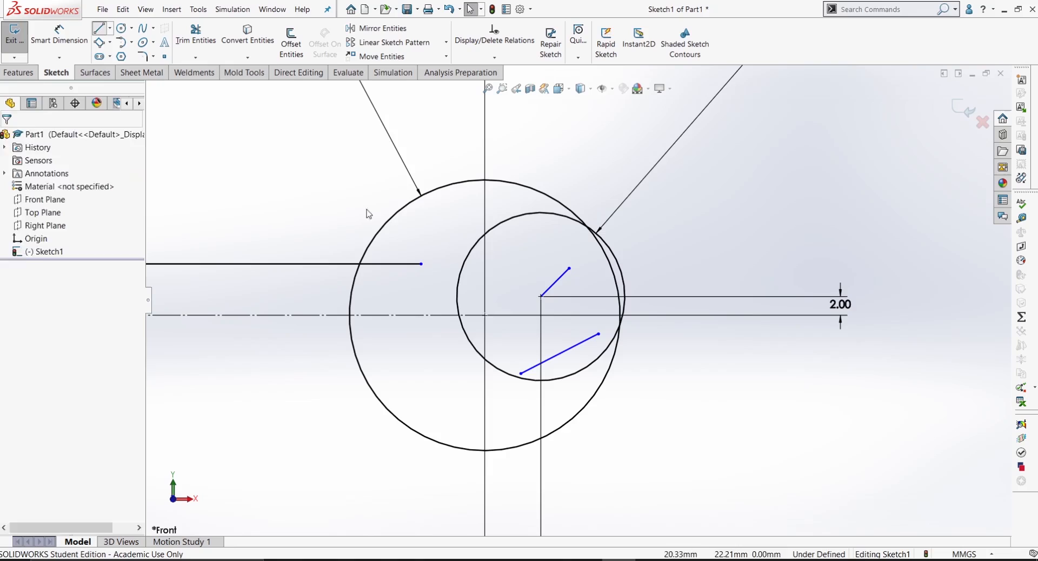
{"action": "left_click", "coordinate": [474, 272]}
{"action": "left_click", "coordinate": [544, 234]}
{"action": "right_click", "coordinate": [558, 234]}
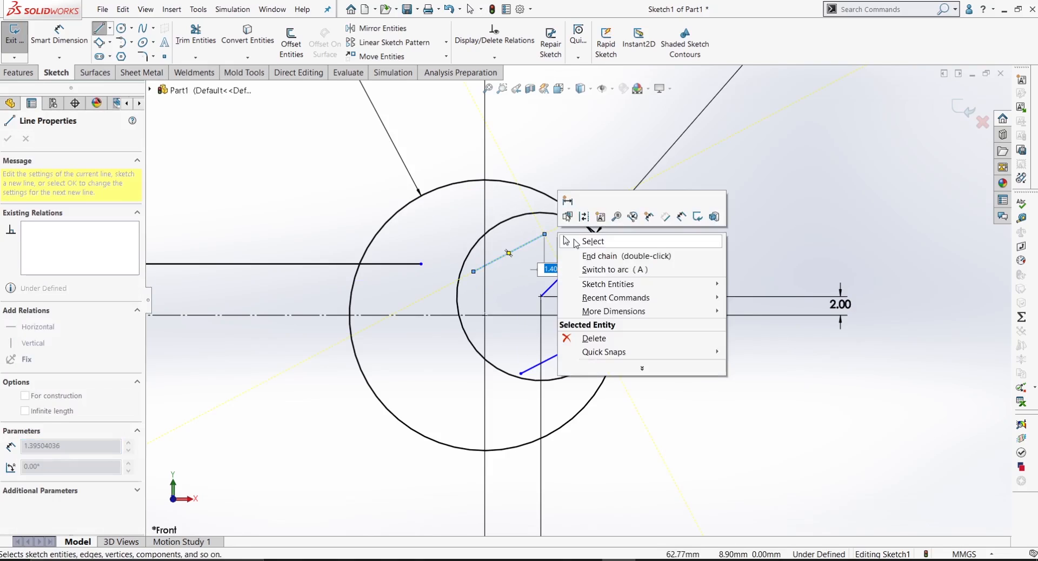
{"action": "left_click", "coordinate": [574, 240]}
Step: Move the handle-side endpoints of the upper and lower jaw lines onto the inner circle so they are coincident with it
{"action": "scroll", "coordinate": [565, 270], "scroll_direction": "down", "scroll_amount": 2}
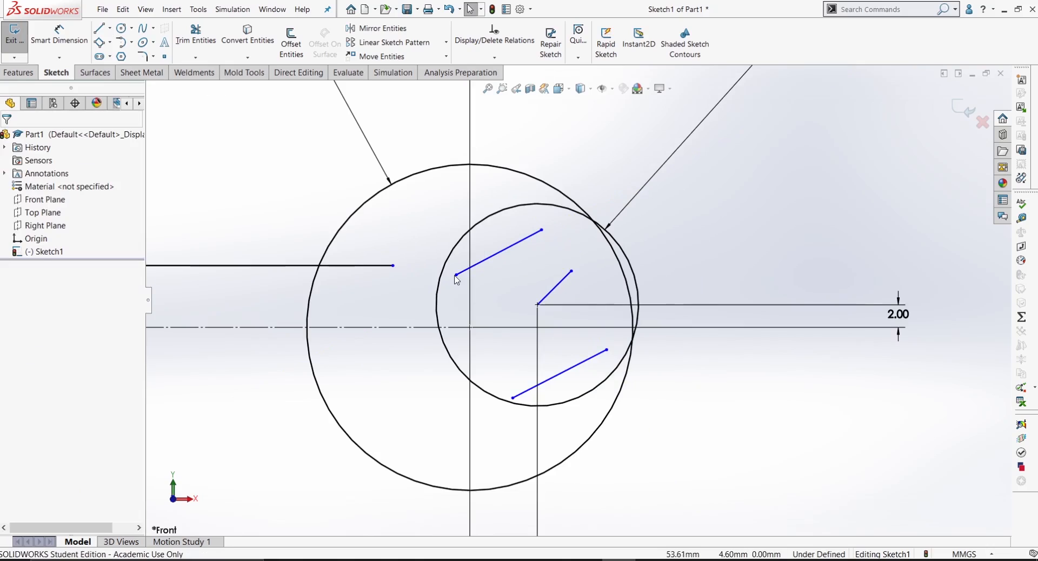
{"action": "left_click_drag", "start_coordinate": [455, 276], "coordinate": [439, 285]}
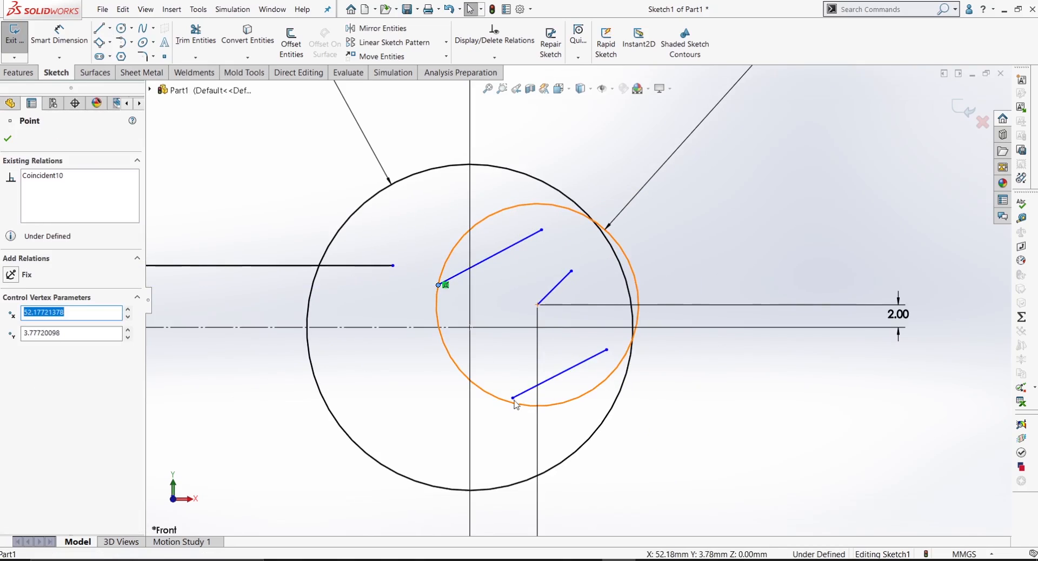
{"action": "left_click", "coordinate": [513, 399]}
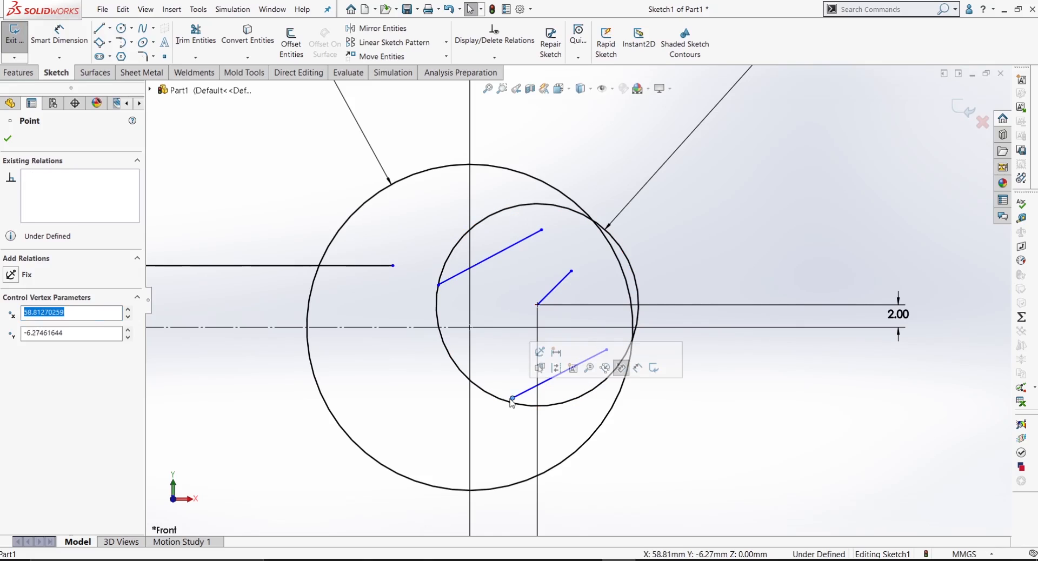
{"action": "scroll", "coordinate": [503, 408], "scroll_direction": "down", "scroll_amount": 5}
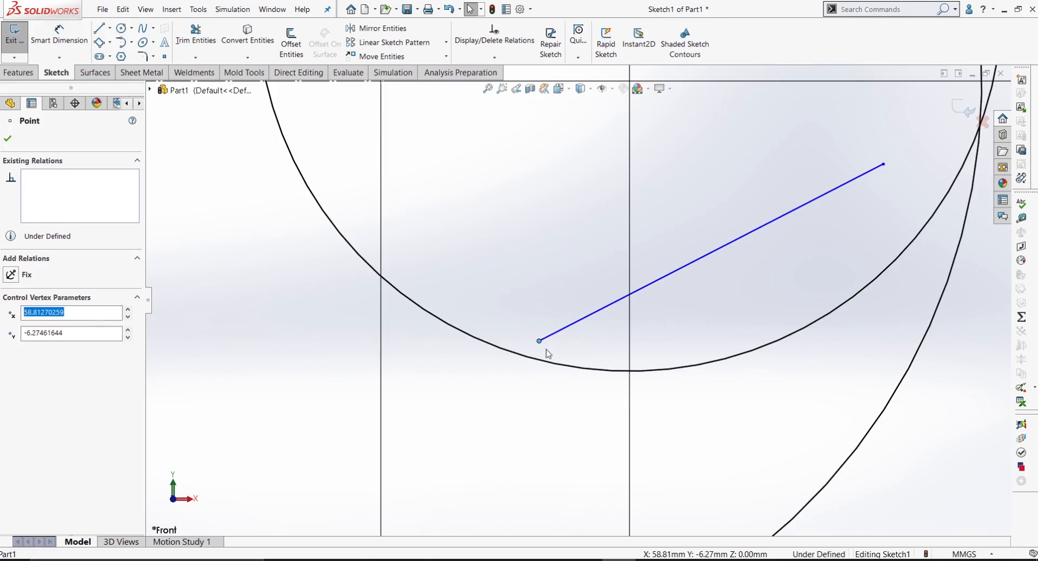
{"action": "left_click_drag", "start_coordinate": [539, 341], "coordinate": [516, 354]}
{"action": "scroll", "coordinate": [536, 354], "scroll_direction": "up", "scroll_amount": 1}
{"action": "scroll", "coordinate": [539, 358], "scroll_direction": "up", "scroll_amount": 3}
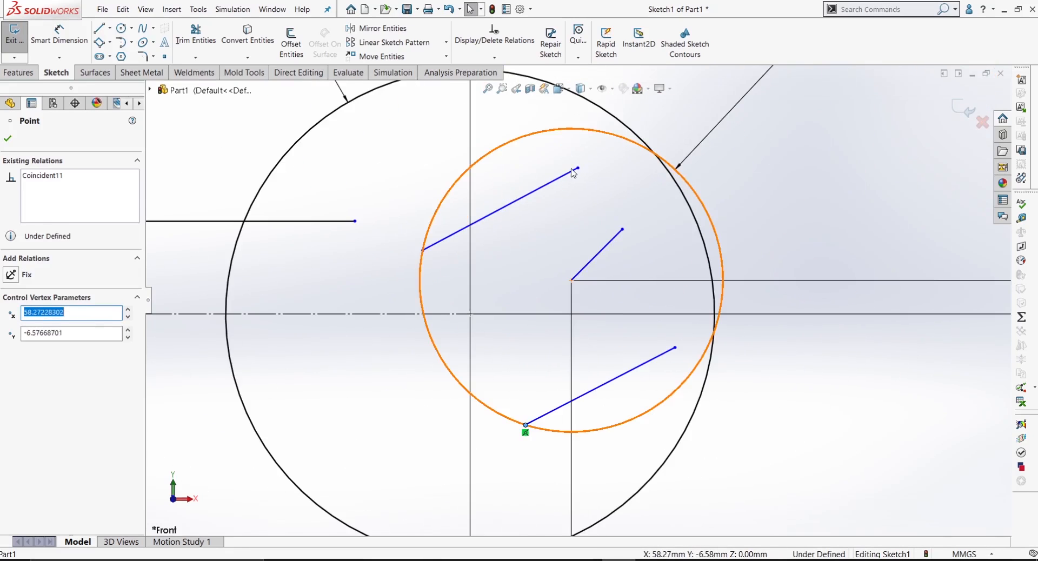
Step: Extend the outward endpoints of the upper and lower jaw lines onto the outer circle so they are coincident with it
{"action": "left_click_drag", "start_coordinate": [580, 173], "coordinate": [638, 136]}
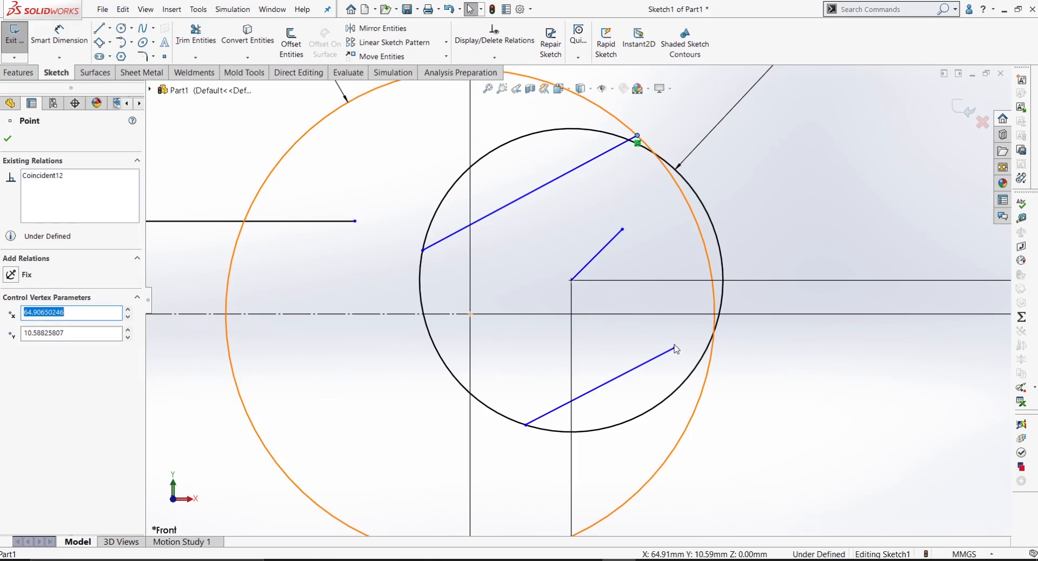
{"action": "left_click_drag", "start_coordinate": [676, 344], "coordinate": [715, 321]}
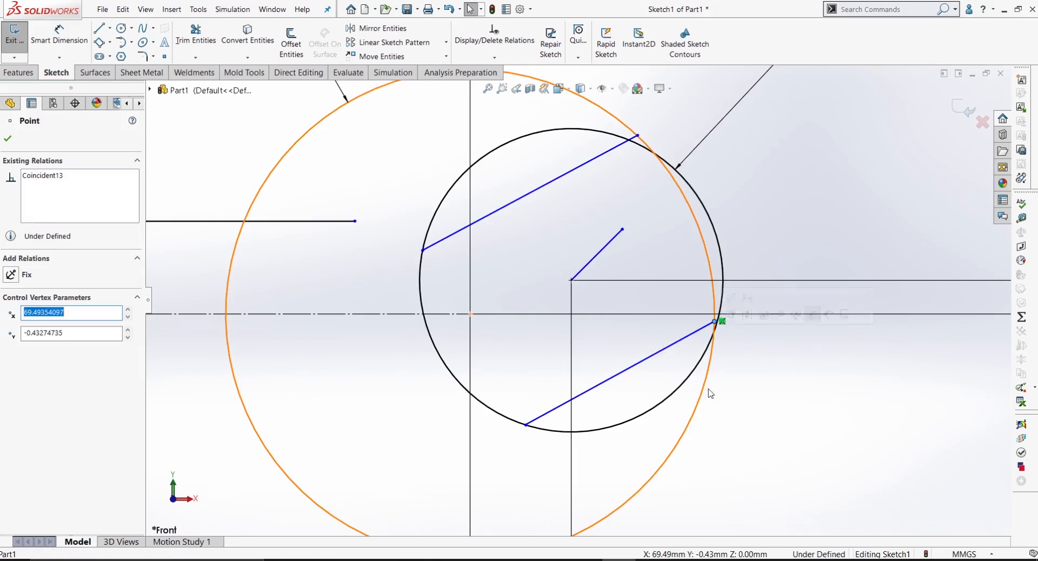
{"action": "left_click", "coordinate": [792, 410]}
Step: Dimension the angle between the lower jaw line and the horizontal centreline as 17 degrees
{"action": "scroll", "coordinate": [608, 279], "scroll_direction": "up", "scroll_amount": 2}
{"action": "scroll", "coordinate": [603, 284], "scroll_direction": "down", "scroll_amount": 3}
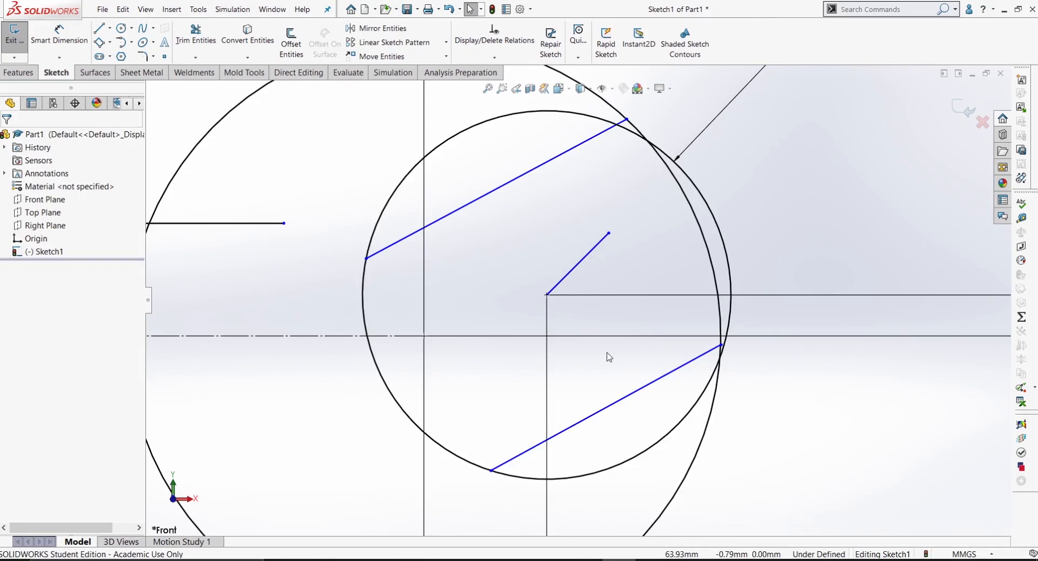
{"action": "scroll", "coordinate": [635, 341], "scroll_direction": "up", "scroll_amount": 3}
{"action": "right_click_drag", "start_coordinate": [748, 395], "coordinate": [742, 355]}
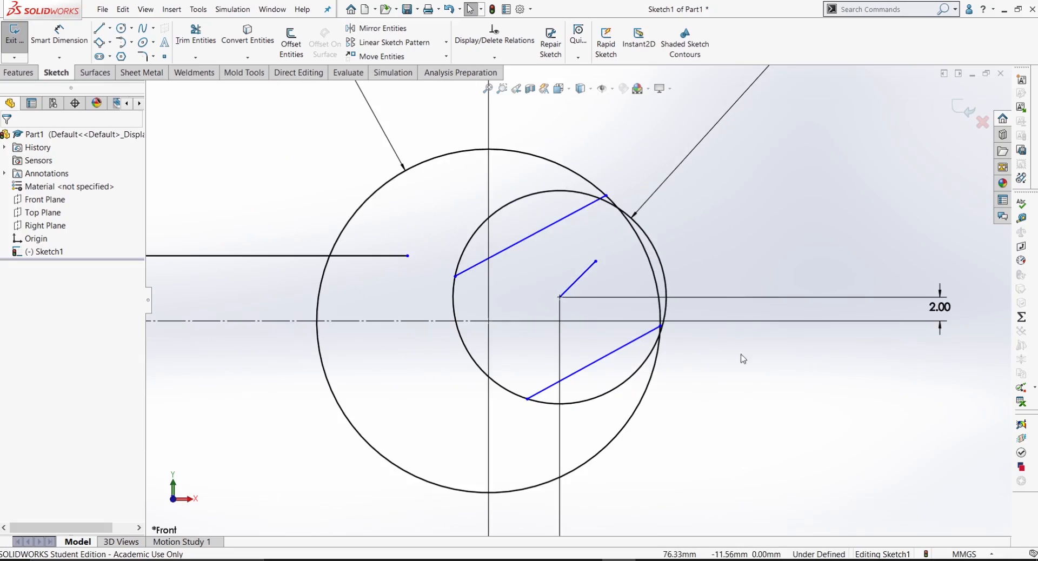
{"action": "left_click", "coordinate": [625, 352]}
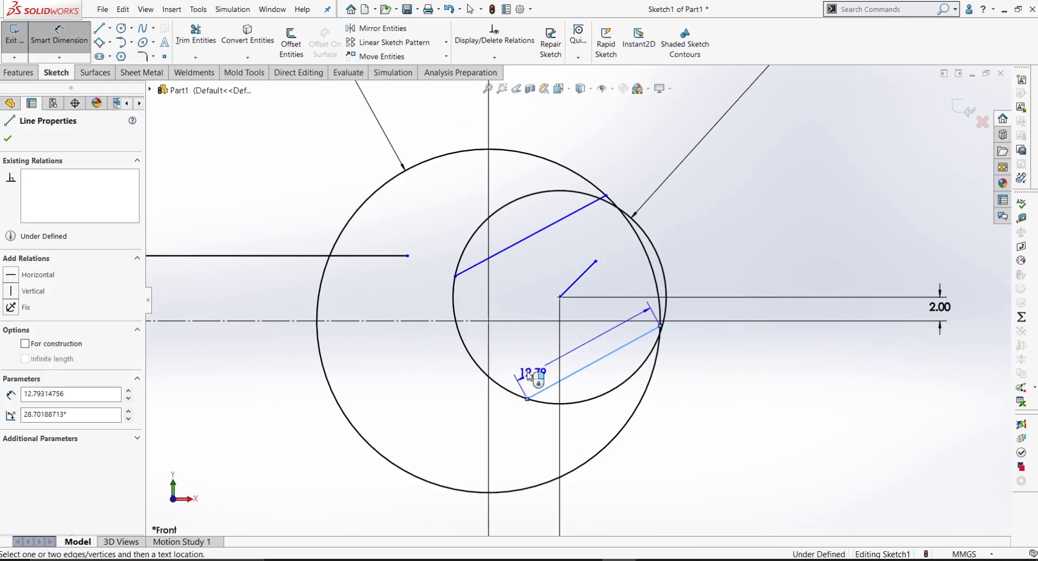
{"action": "left_click", "coordinate": [401, 322]}
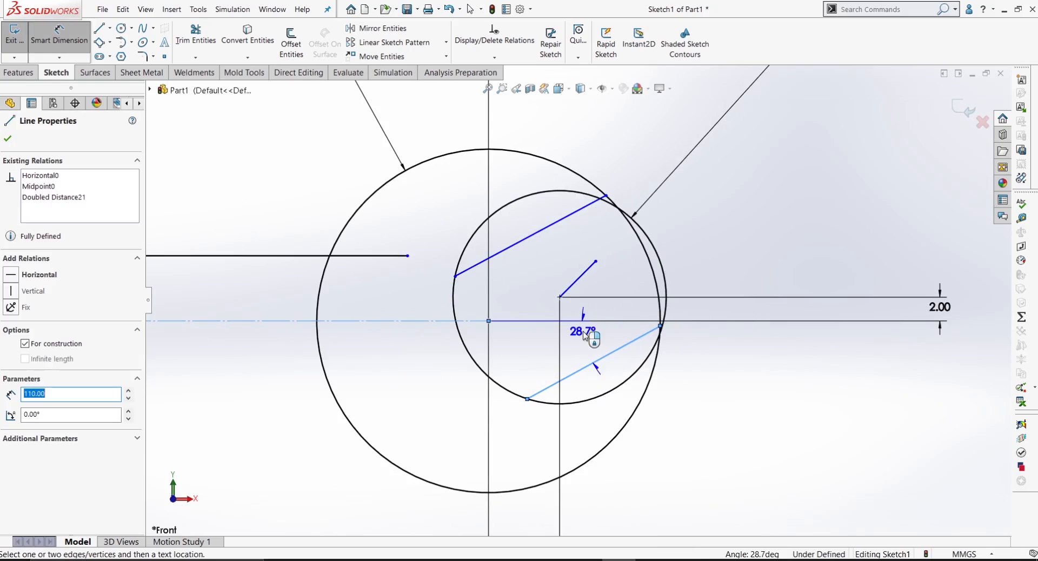
{"action": "left_click", "coordinate": [586, 338]}
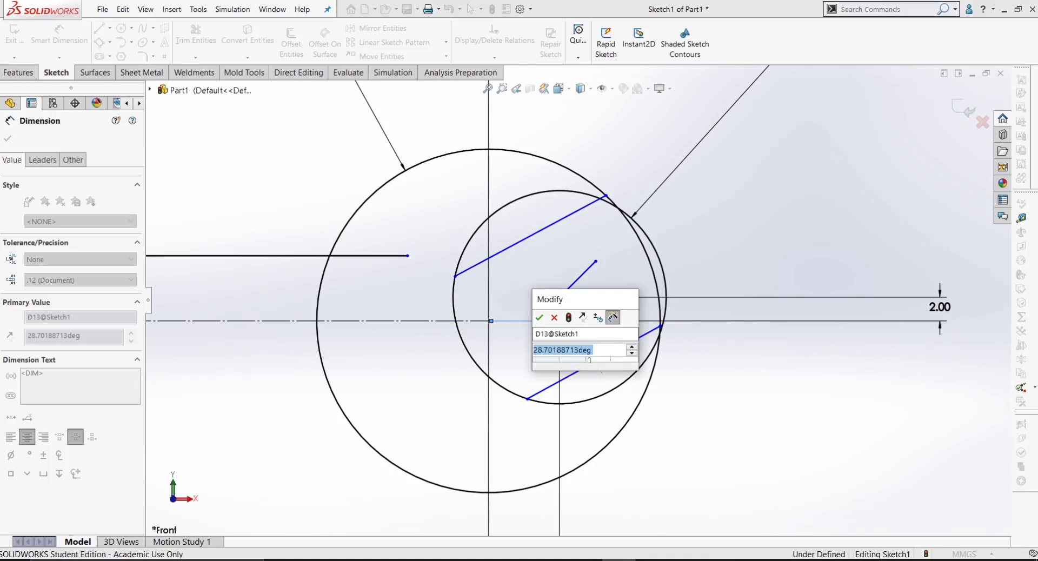
{"action": "type", "text": "17"}
{"action": "key", "text": "Return"}
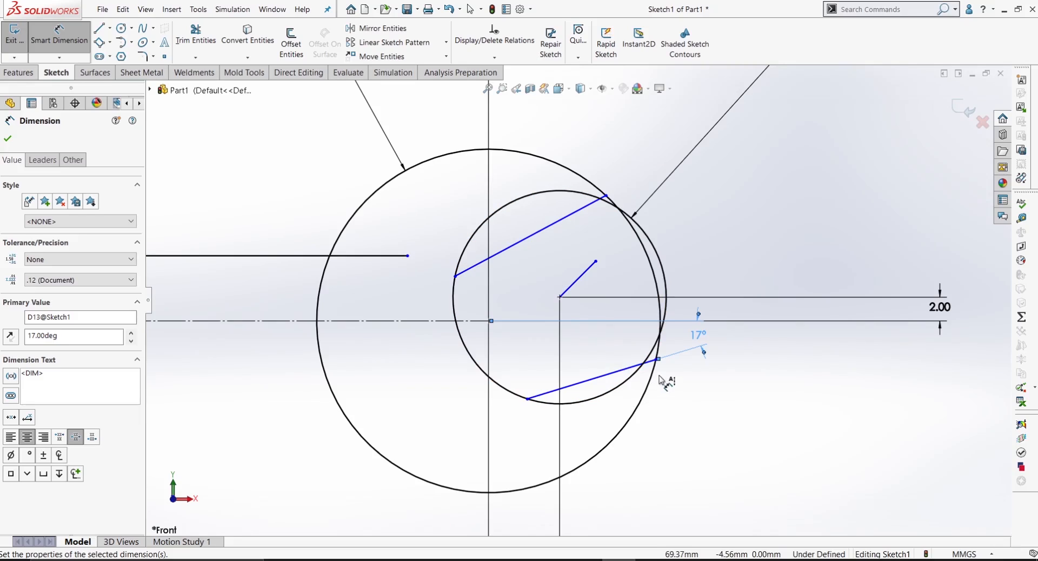
{"action": "key", "text": "Escape"}
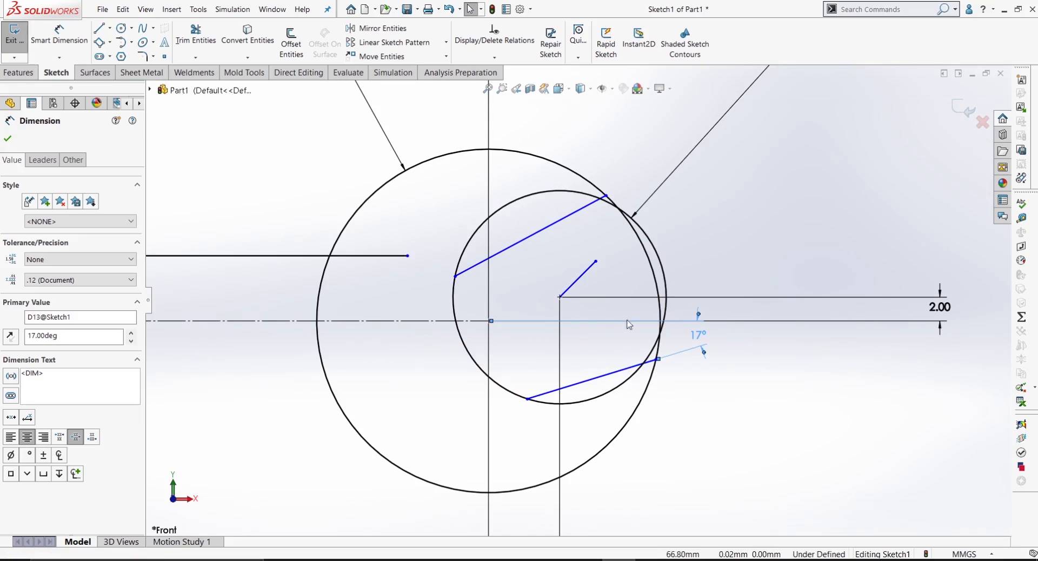
Step: Make the short line from the inner circle's centre and both jaw lines parallel to each other
{"action": "left_click", "coordinate": [587, 280]}
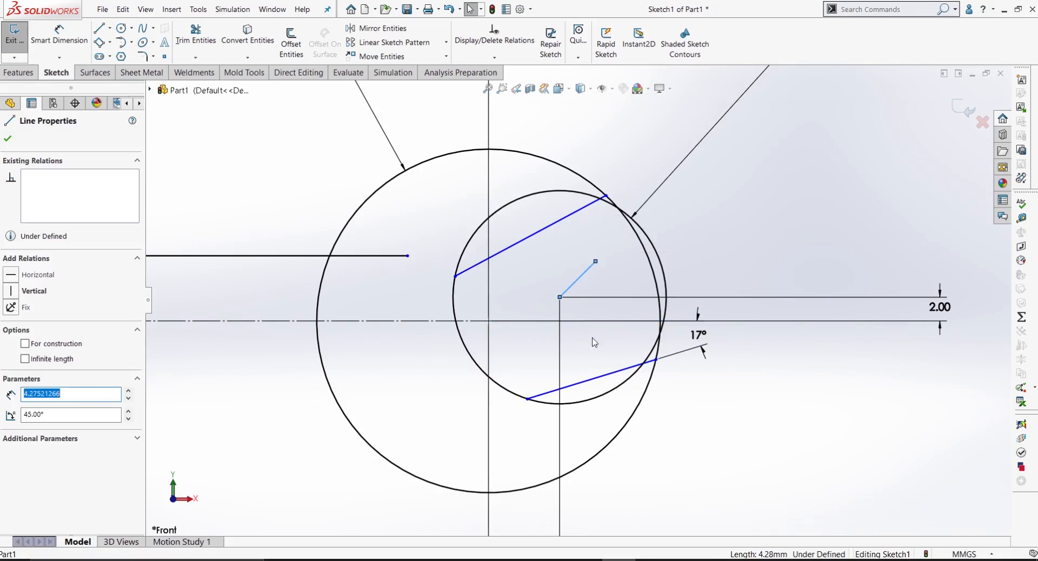
{"action": "left_click", "coordinate": [604, 382], "text": "ctrl"}
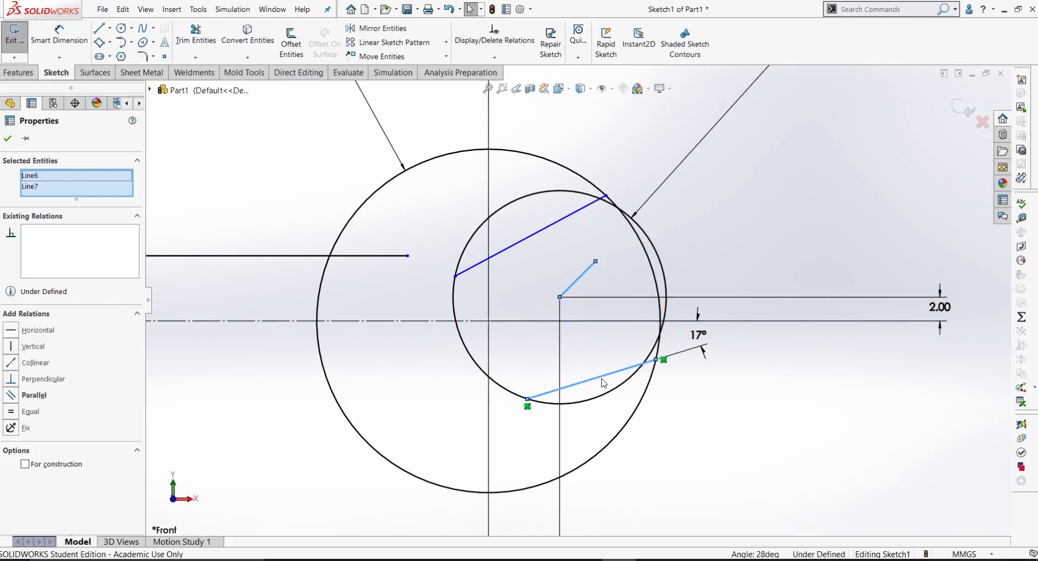
{"action": "left_click", "coordinate": [555, 235], "text": "ctrl"}
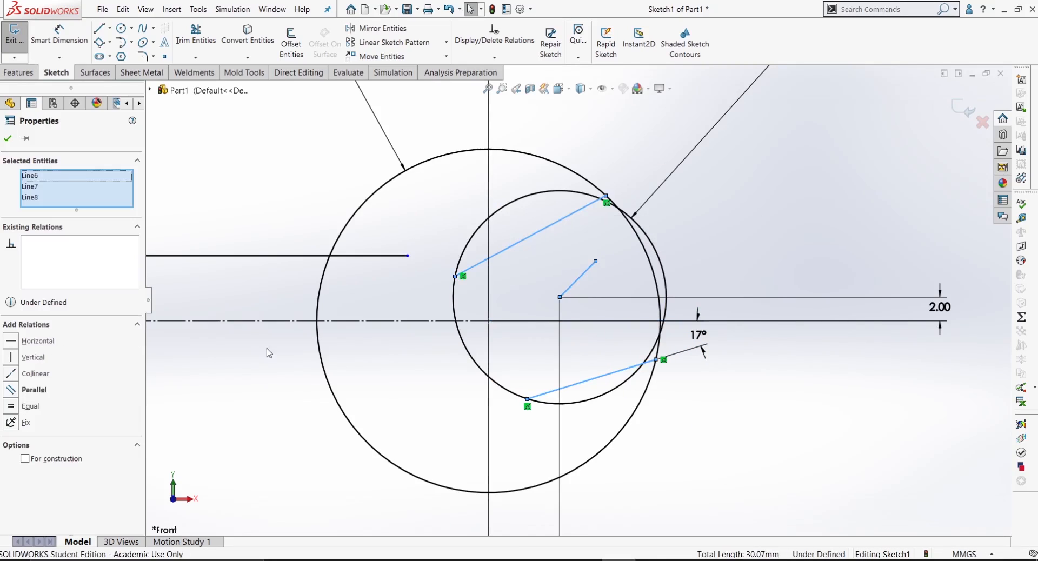
{"action": "left_click", "coordinate": [12, 390]}
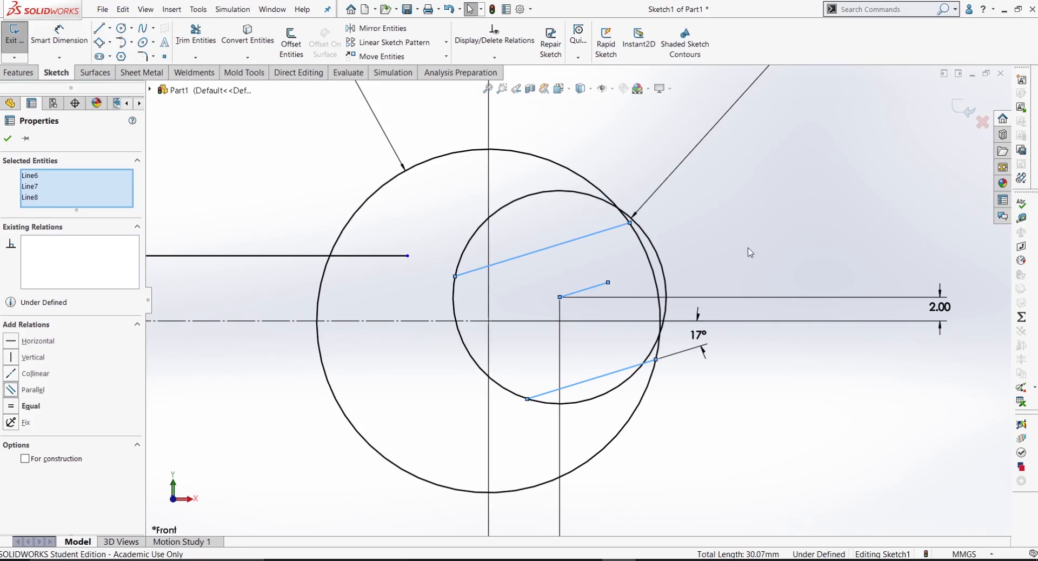
Step: Convert the short sloped line at the inner circle's centre to construction geometry
{"action": "left_click", "coordinate": [611, 268]}
{"action": "mouse_move", "coordinate": [617, 286]}
{"action": "left_mouse_down"}
{"action": "mouse_move", "coordinate": [595, 293]}
{"action": "mouse_move", "coordinate": [616, 291]}
{"action": "left_mouse_up"}
{"action": "left_click", "coordinate": [697, 261]}
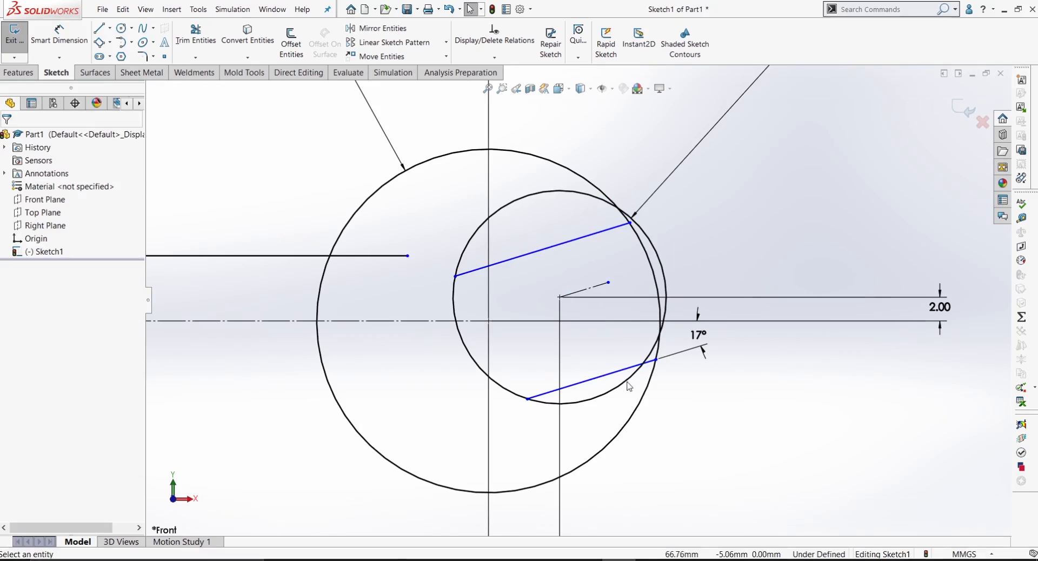
Step: Dimension the distance between the upper and lower jaw lines as 13 mm
{"action": "right_click_drag", "start_coordinate": [767, 465], "coordinate": [707, 236]}
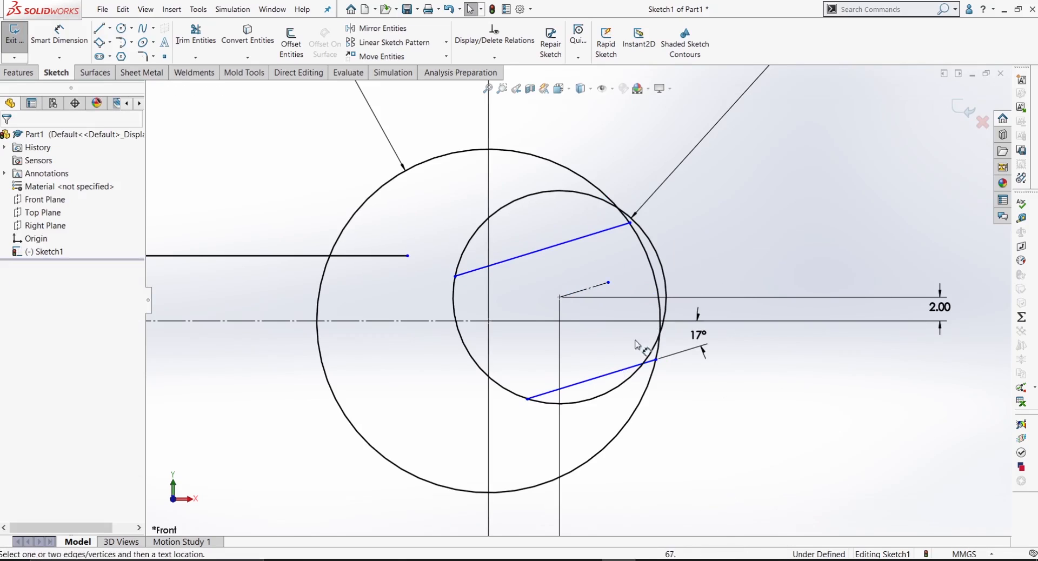
{"action": "left_click", "coordinate": [616, 372]}
{"action": "left_click", "coordinate": [568, 245]}
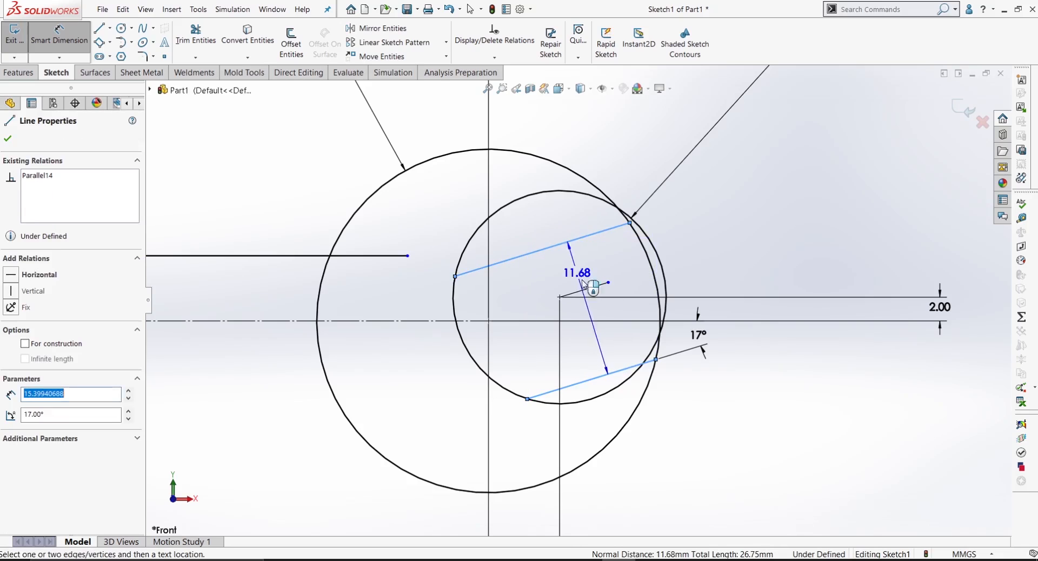
{"action": "left_click", "coordinate": [753, 252]}
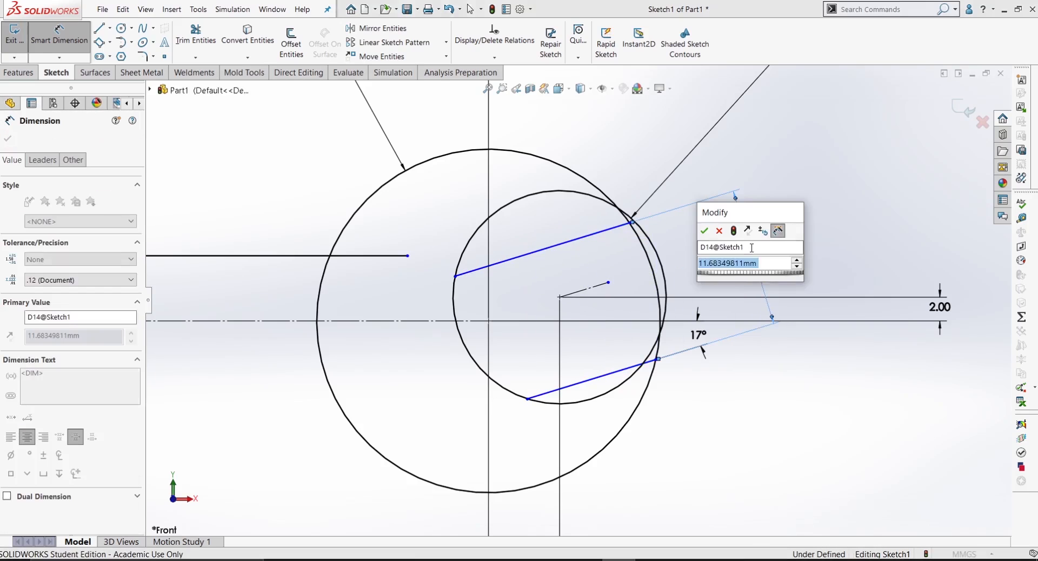
{"action": "type", "text": "13"}
{"action": "key", "text": "Return"}
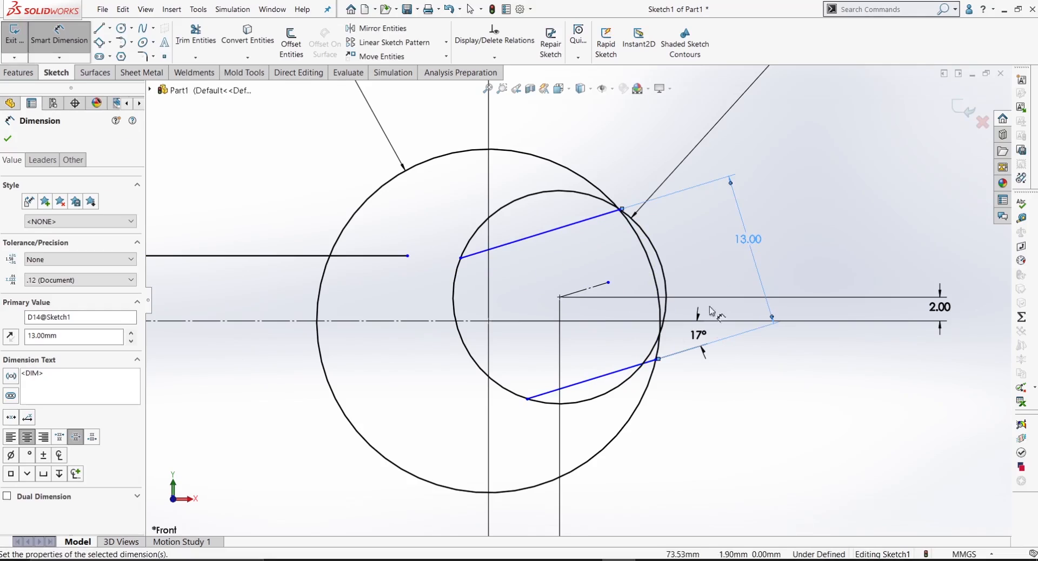
{"action": "left_click", "coordinate": [764, 419]}
{"action": "key", "text": "Escape"}
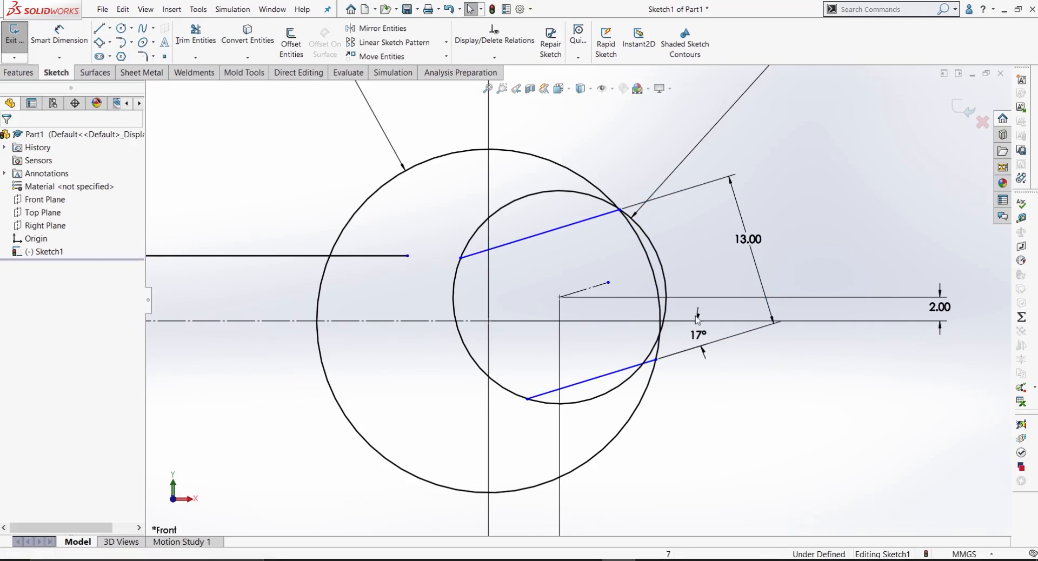
Step: Shift the lower jaw line slightly to check how the jaw opening can still move
{"action": "left_click", "coordinate": [619, 372]}
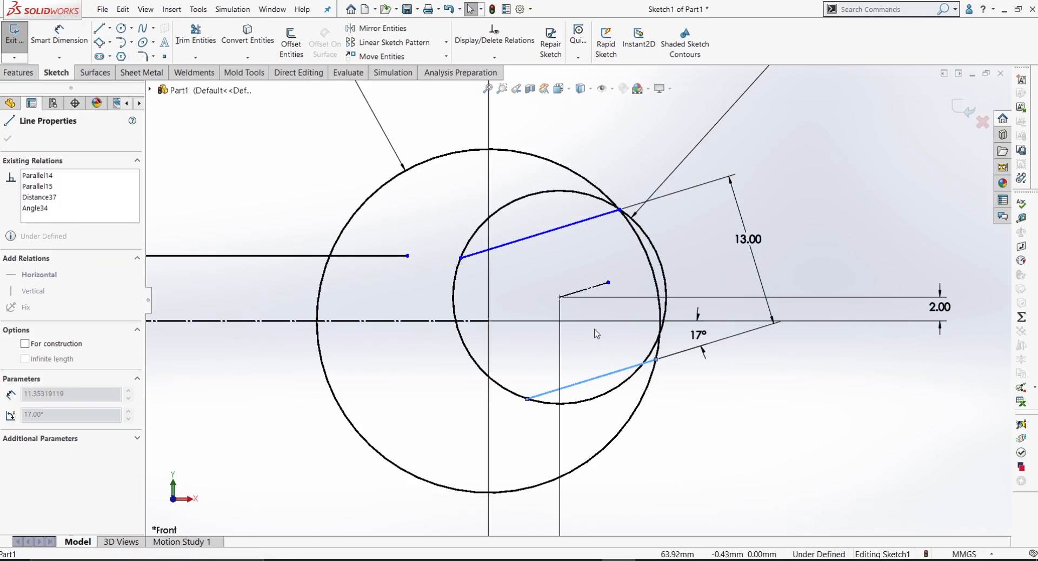
{"action": "left_click", "coordinate": [739, 447]}
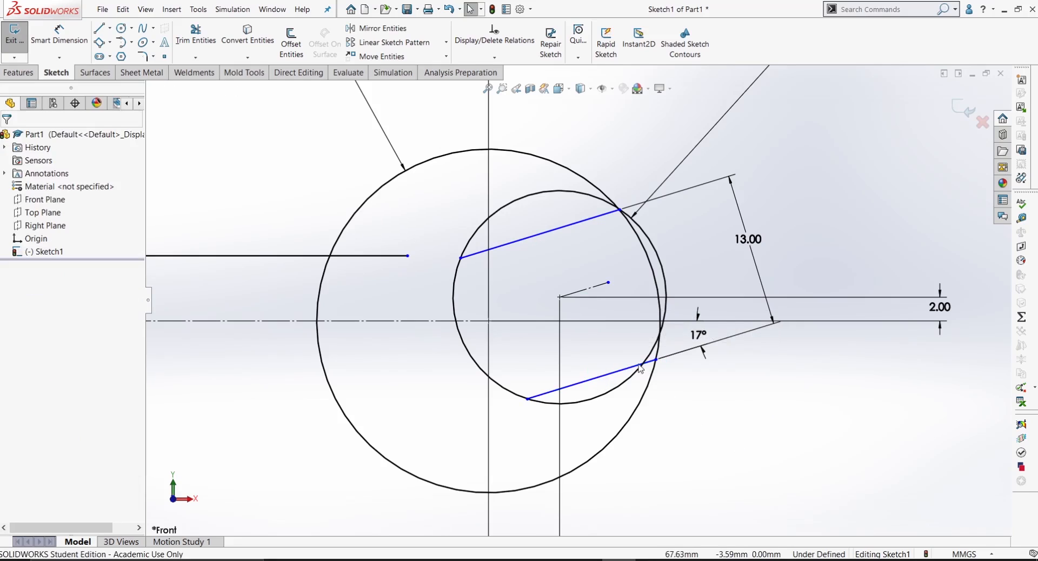
{"action": "mouse_move", "coordinate": [634, 370]}
{"action": "left_mouse_down"}
{"action": "mouse_move", "coordinate": [614, 306]}
{"action": "mouse_move", "coordinate": [615, 371]}
{"action": "left_mouse_up"}
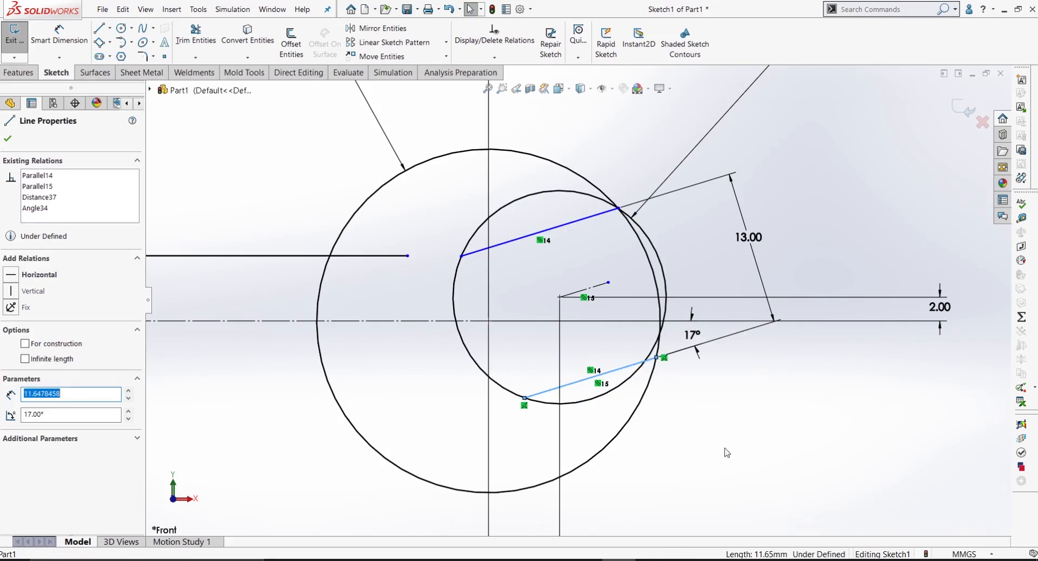
{"action": "left_click", "coordinate": [747, 452]}
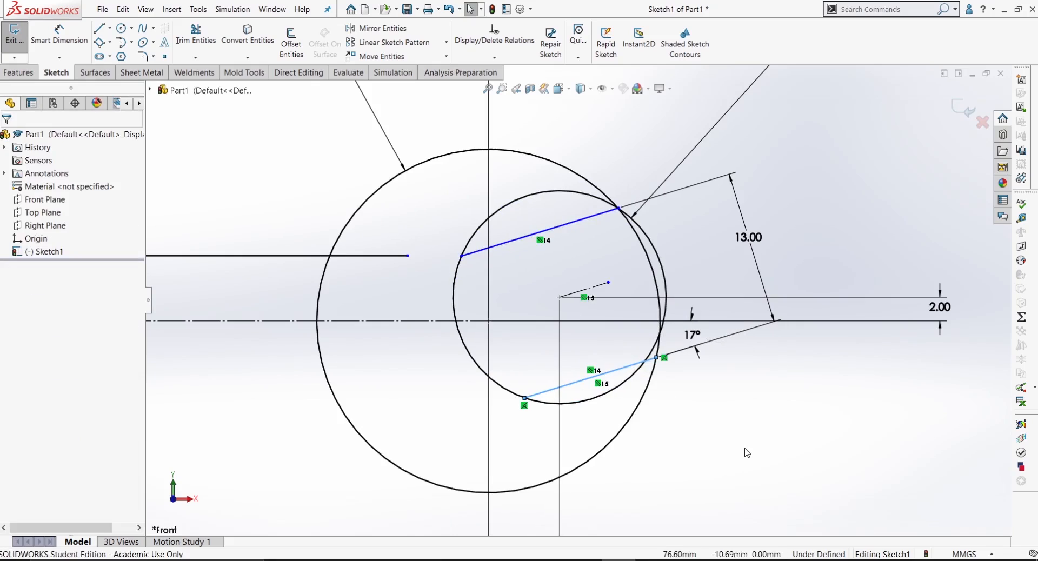
Step: Make the upper and lower jaw lines symmetric about the short construction line
{"action": "left_click", "coordinate": [573, 223]}
{"action": "left_click", "coordinate": [611, 384], "text": "ctrl"}
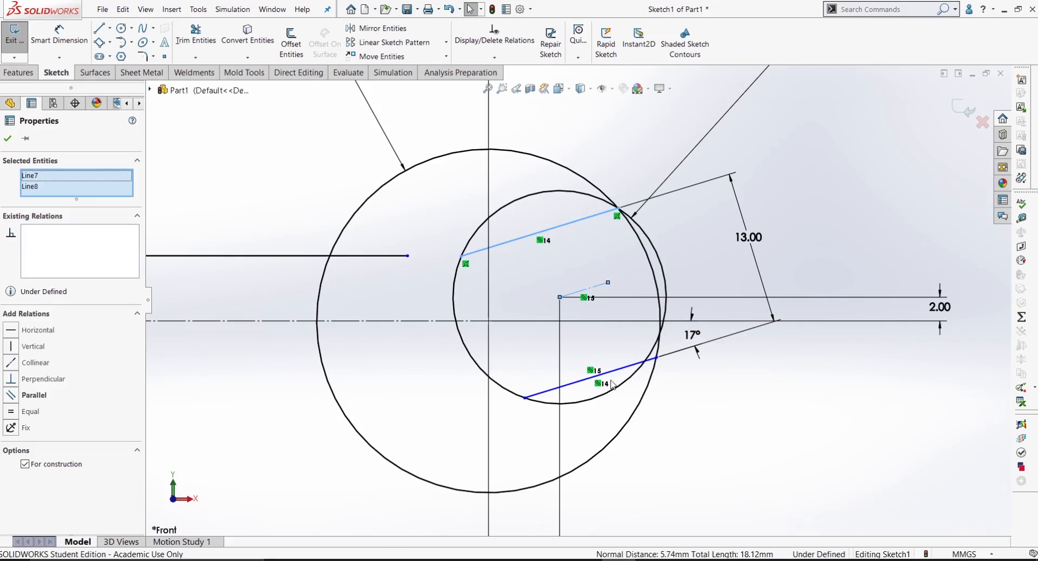
{"action": "left_click", "coordinate": [615, 370], "text": "ctrl"}
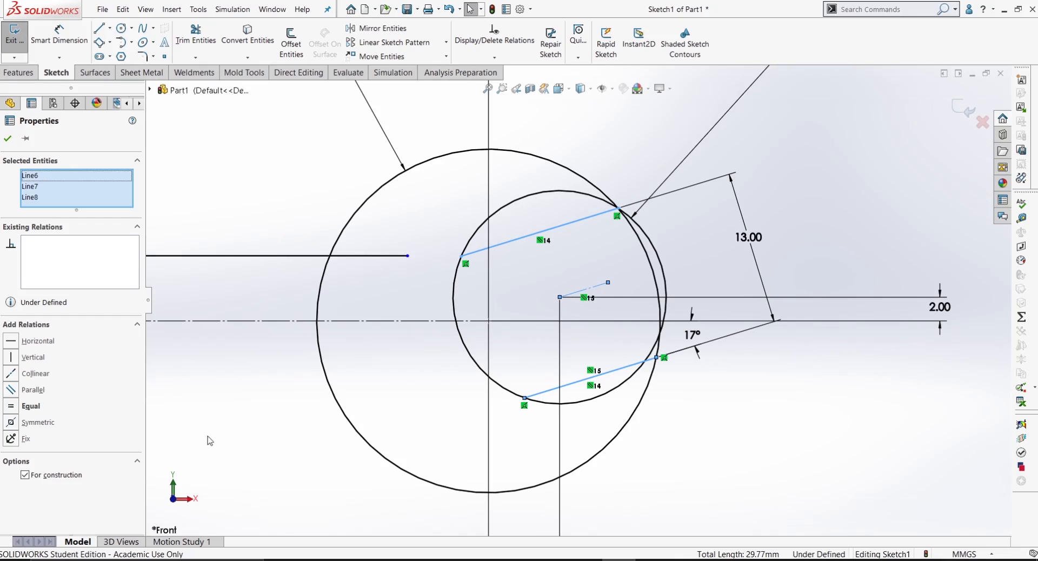
Step: Apply the Symmetric relation to the two 13 mm jaw lines and the short construction line between them
{"action": "left_click", "coordinate": [13, 422]}
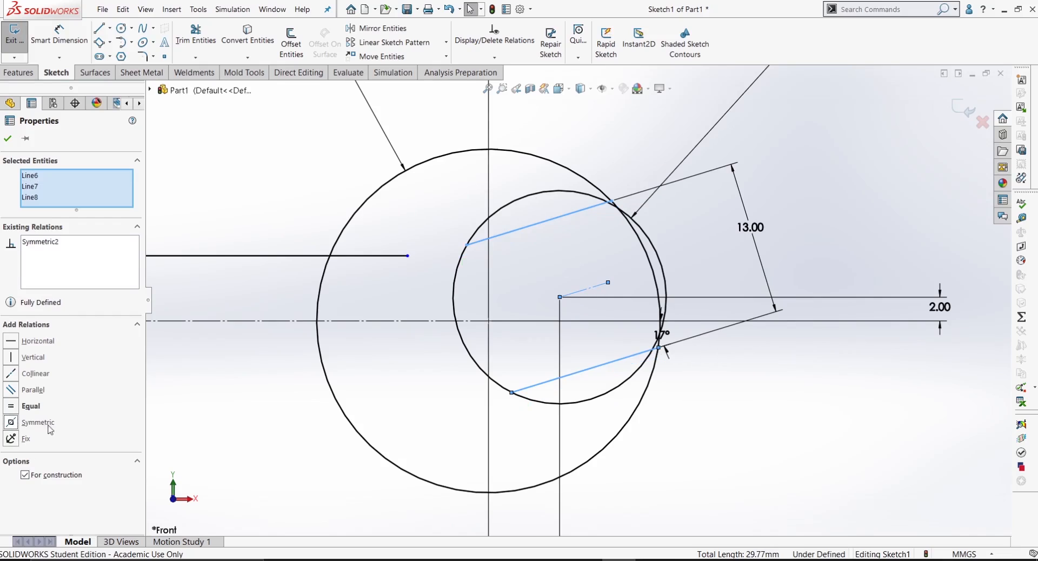
{"action": "left_click", "coordinate": [782, 472]}
{"action": "scroll", "coordinate": [667, 394], "scroll_direction": "up", "scroll_amount": 3}
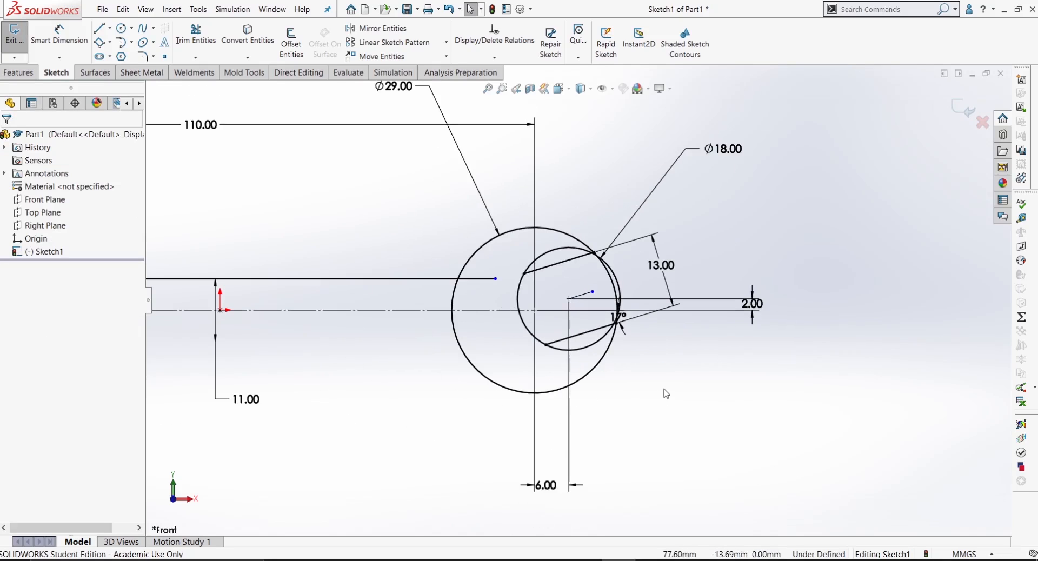
Step: Trim away the arcs of the 29 mm and 18 mm circles that cross the second jaw's opening
{"action": "left_click", "coordinate": [195, 35]}
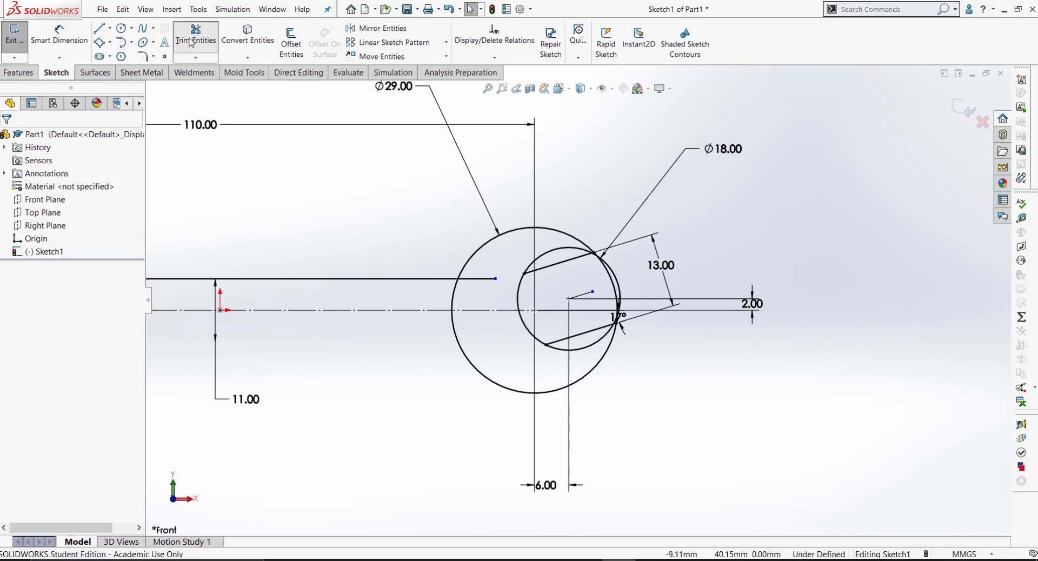
{"action": "scroll", "coordinate": [652, 274], "scroll_direction": "down", "scroll_amount": 2}
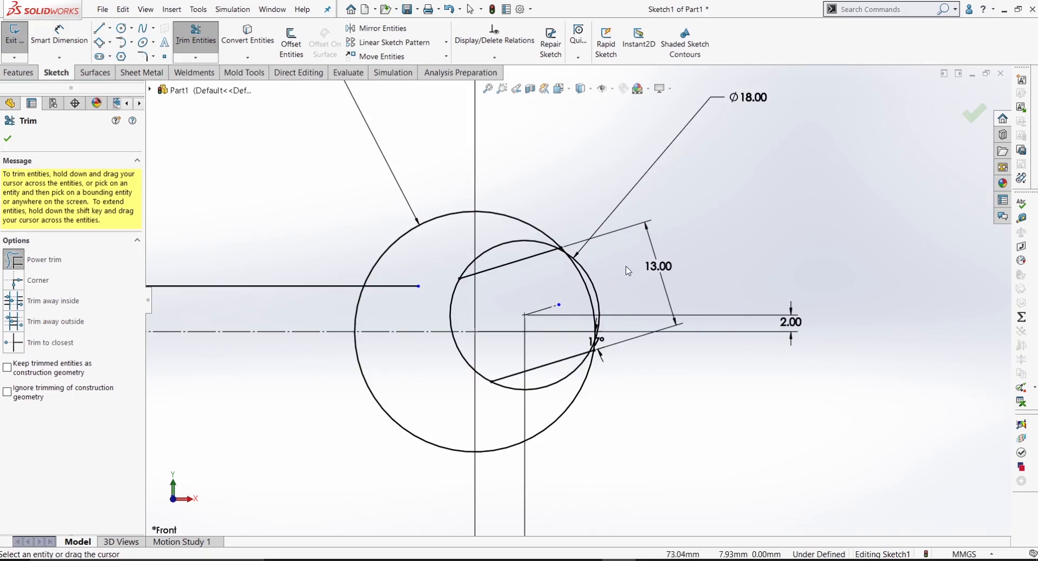
{"action": "left_click_drag", "start_coordinate": [612, 280], "coordinate": [556, 295]}
{"action": "scroll", "coordinate": [540, 295], "scroll_direction": "down", "scroll_amount": 4}
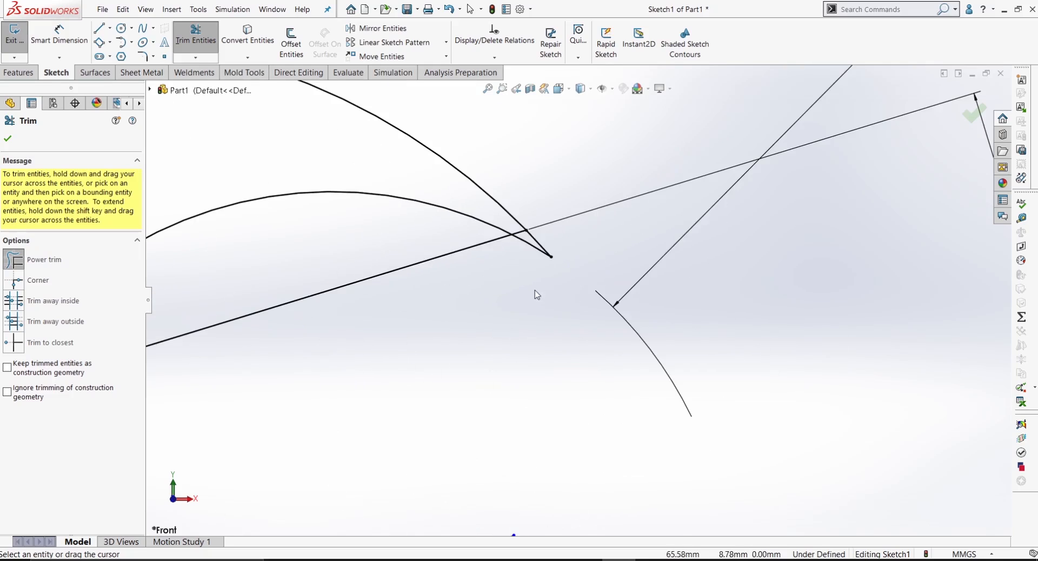
{"action": "scroll", "coordinate": [595, 341], "scroll_direction": "up", "scroll_amount": 5}
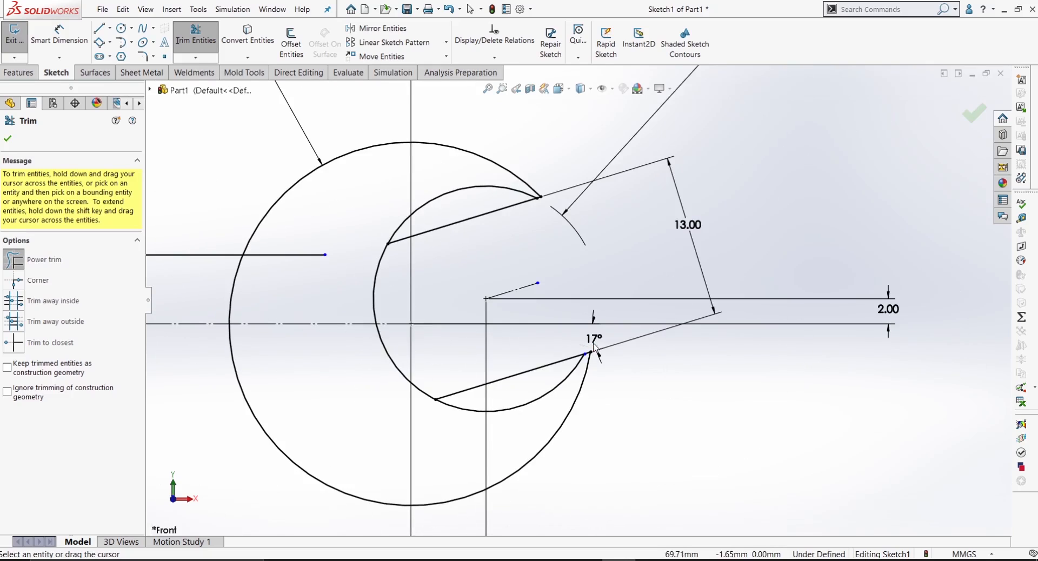
{"action": "scroll", "coordinate": [538, 383], "scroll_direction": "up", "scroll_amount": 2}
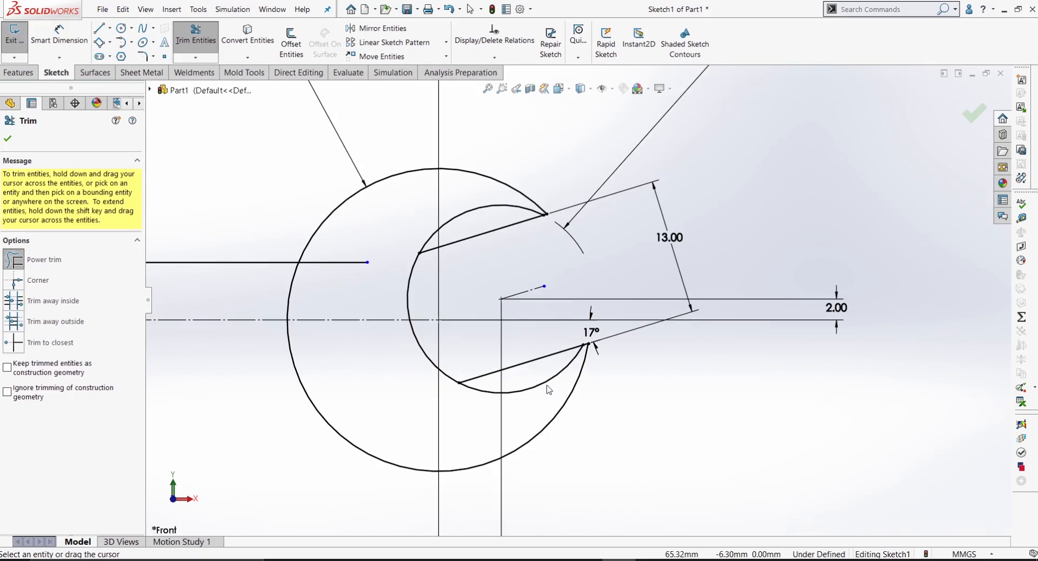
Step: Trim the remaining inner-circle arcs beyond the upper and lower jaw lines, keeping only the arc that closes the jaw
{"action": "left_click_drag", "start_coordinate": [547, 381], "coordinate": [426, 393]}
{"action": "left_click_drag", "start_coordinate": [475, 226], "coordinate": [464, 202]}
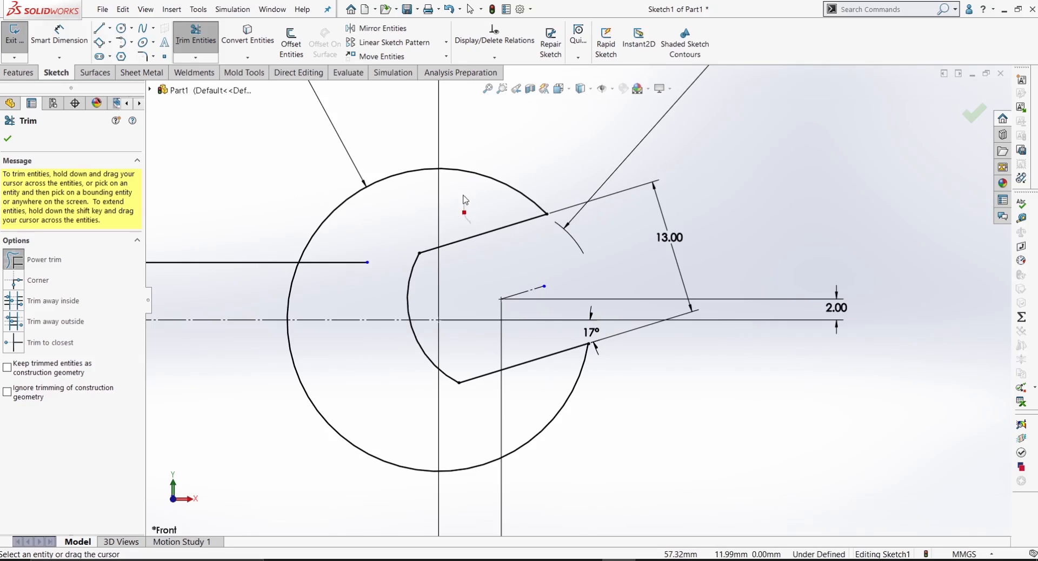
{"action": "scroll", "coordinate": [435, 320], "scroll_direction": "up", "scroll_amount": 3}
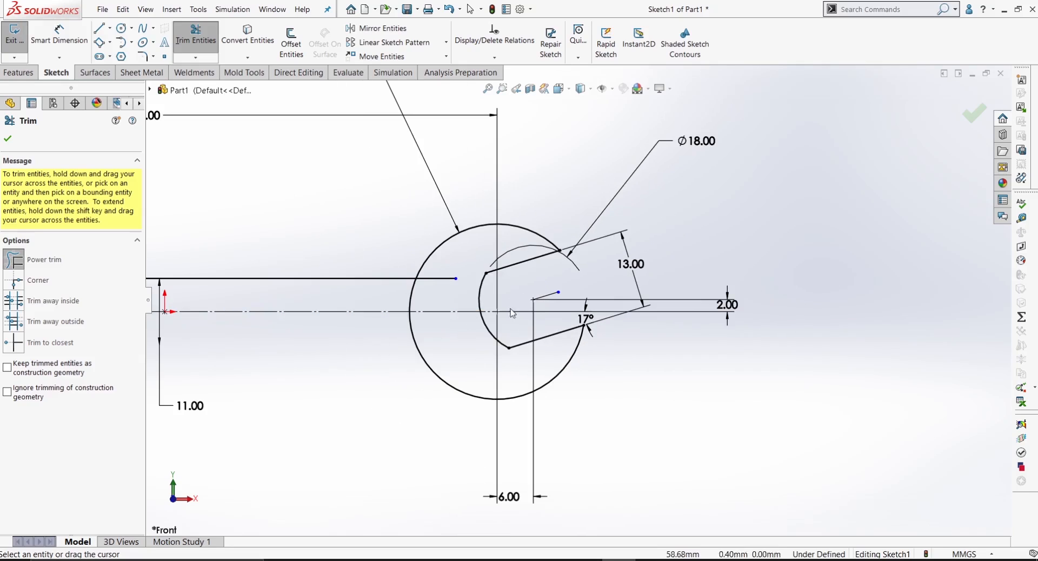
{"action": "scroll", "coordinate": [473, 305], "scroll_direction": "up", "scroll_amount": 4}
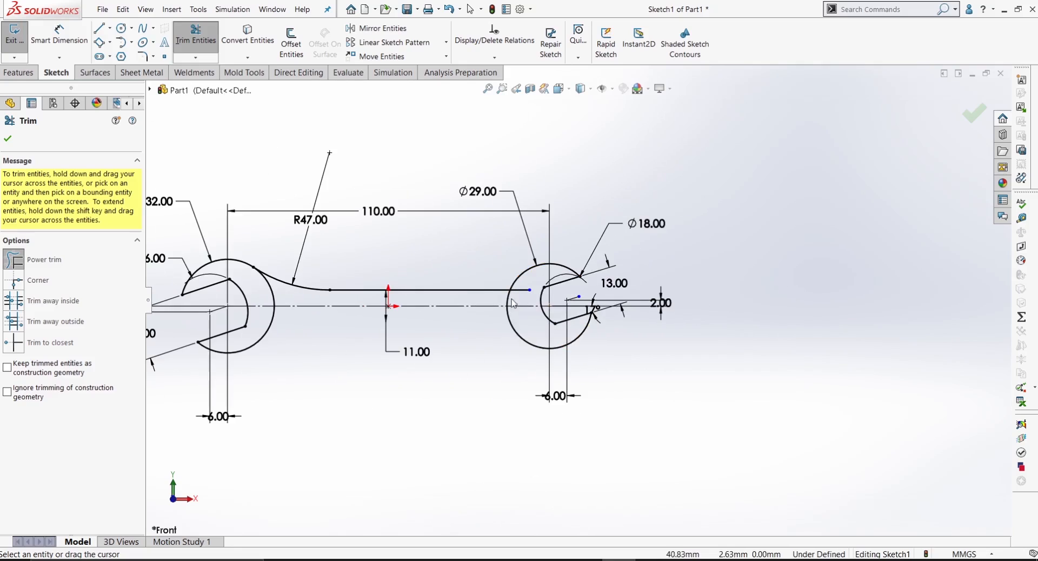
{"action": "left_click", "coordinate": [9, 139]}
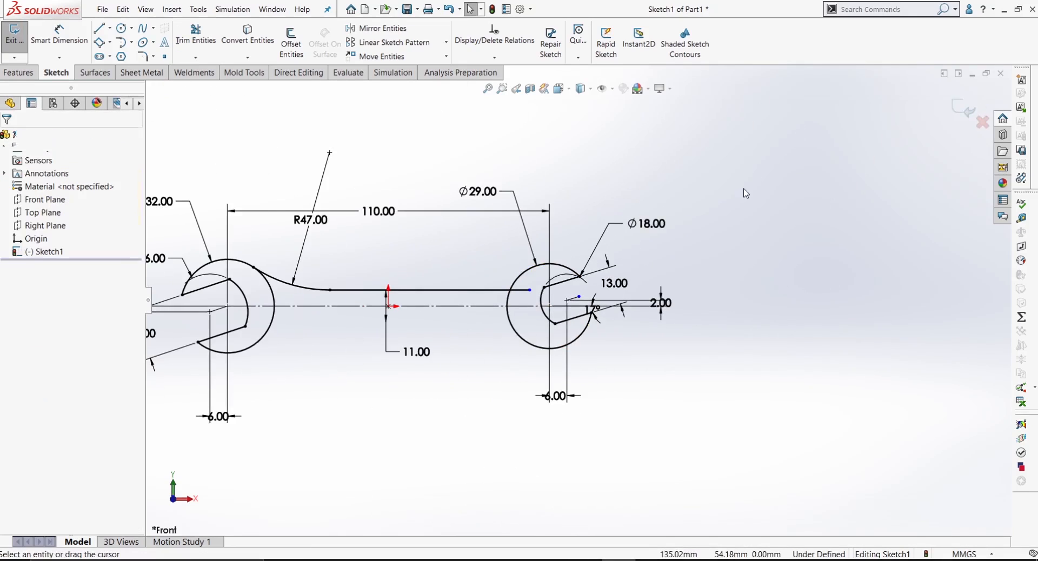
{"action": "left_click", "coordinate": [196, 34]}
{"action": "left_click", "coordinate": [8, 139]}
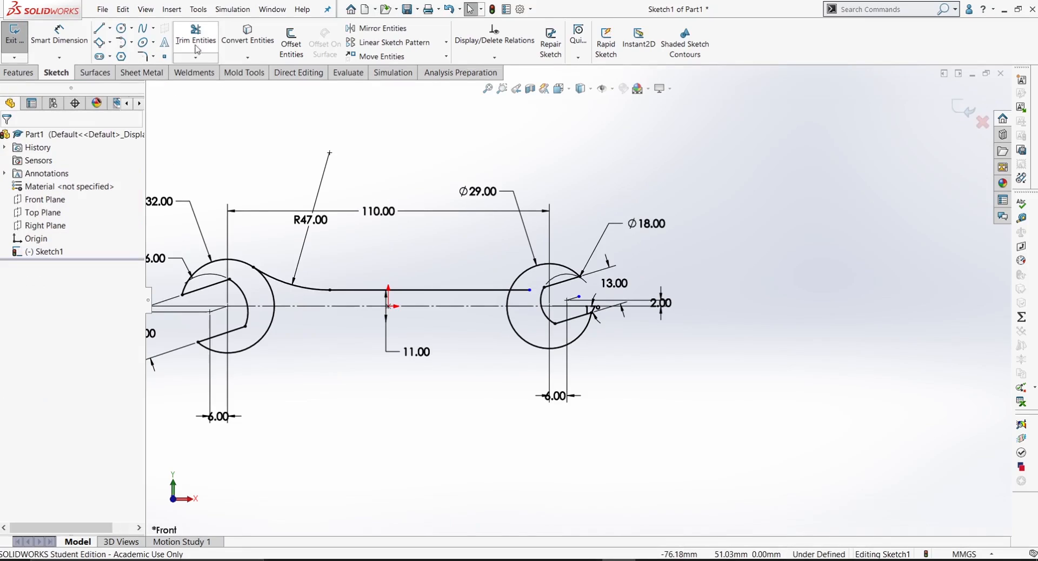
Step: Shorten the handle's upper line so it ends outside the 29 mm circle, at about X 32.87 mm
{"action": "scroll", "coordinate": [615, 395], "scroll_direction": "down", "scroll_amount": 2}
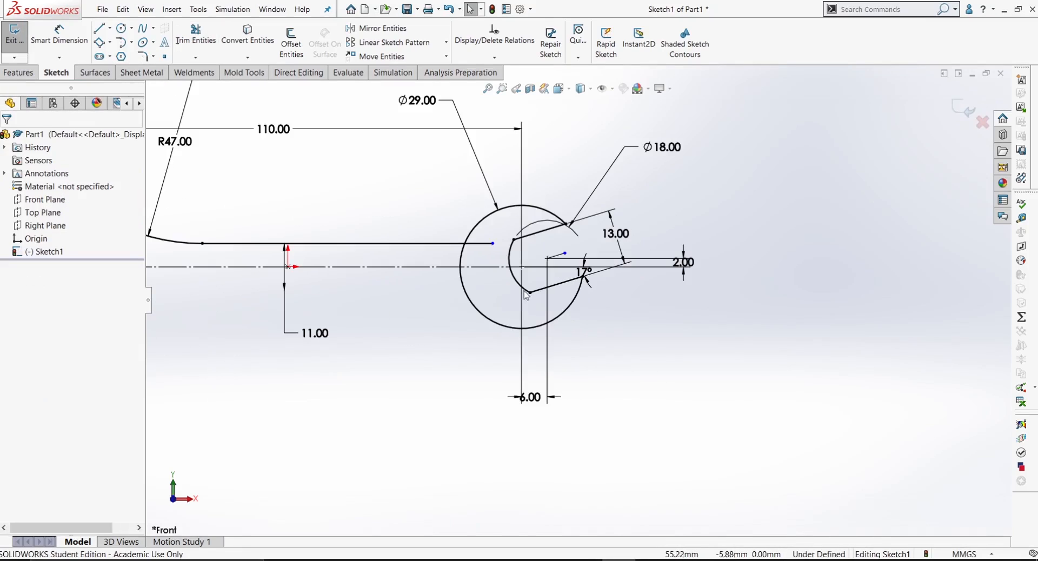
{"action": "left_click", "coordinate": [492, 244]}
{"action": "scroll", "coordinate": [465, 270], "scroll_direction": "up", "scroll_amount": 2}
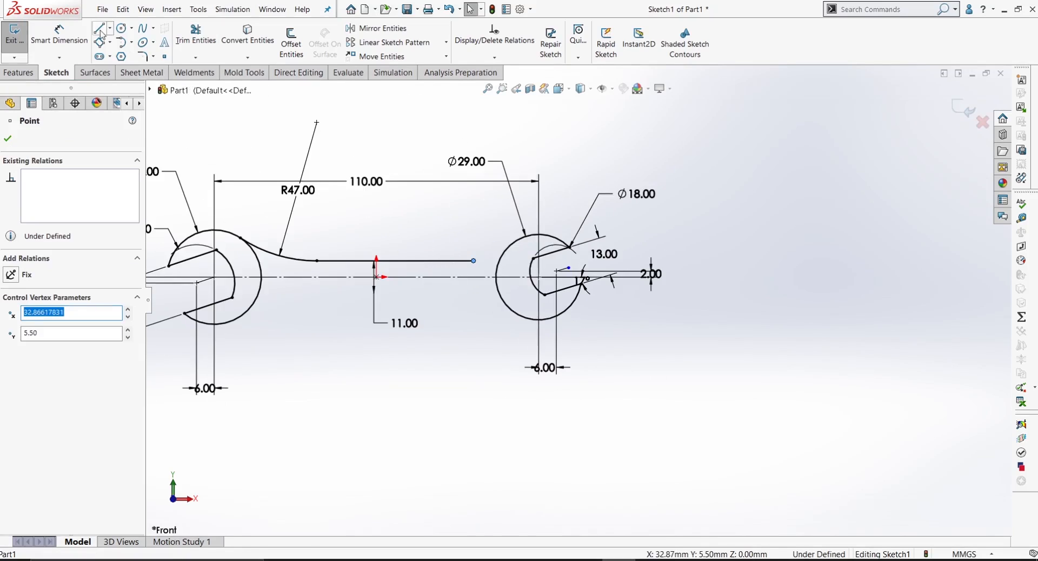
Step: Draw a tangent arc of about 17.59 mm radius from the handle line's free end to the 29 mm circle
{"action": "left_click", "coordinate": [132, 42]}
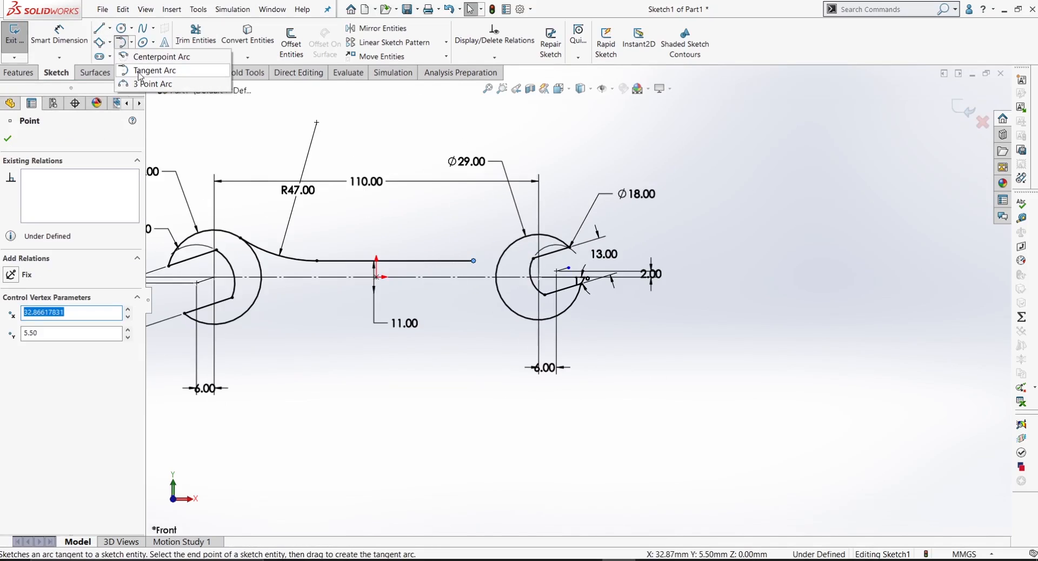
{"action": "left_click", "coordinate": [145, 71]}
{"action": "scroll", "coordinate": [489, 268], "scroll_direction": "down", "scroll_amount": 2}
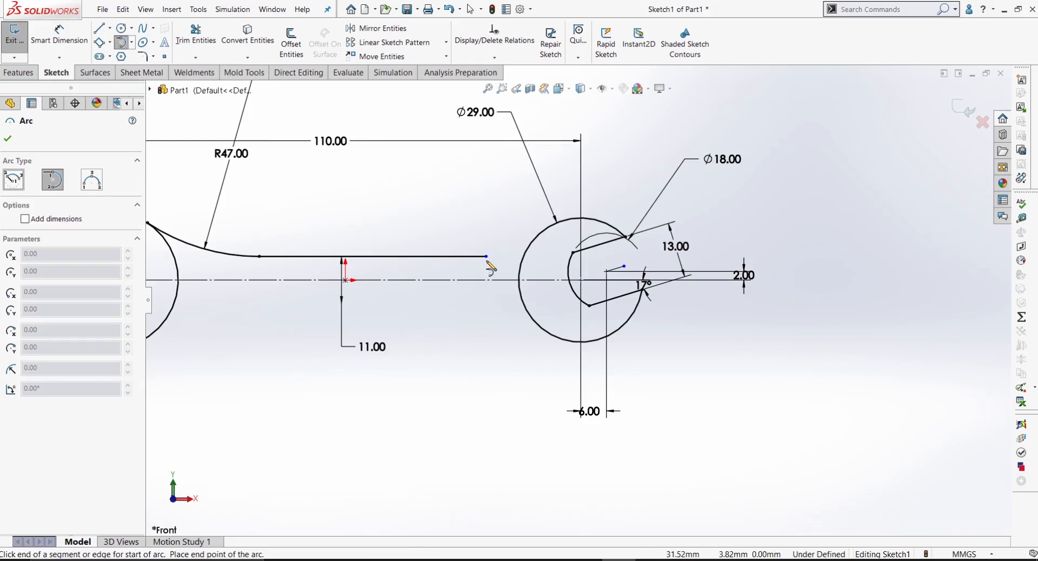
{"action": "left_click", "coordinate": [486, 256]}
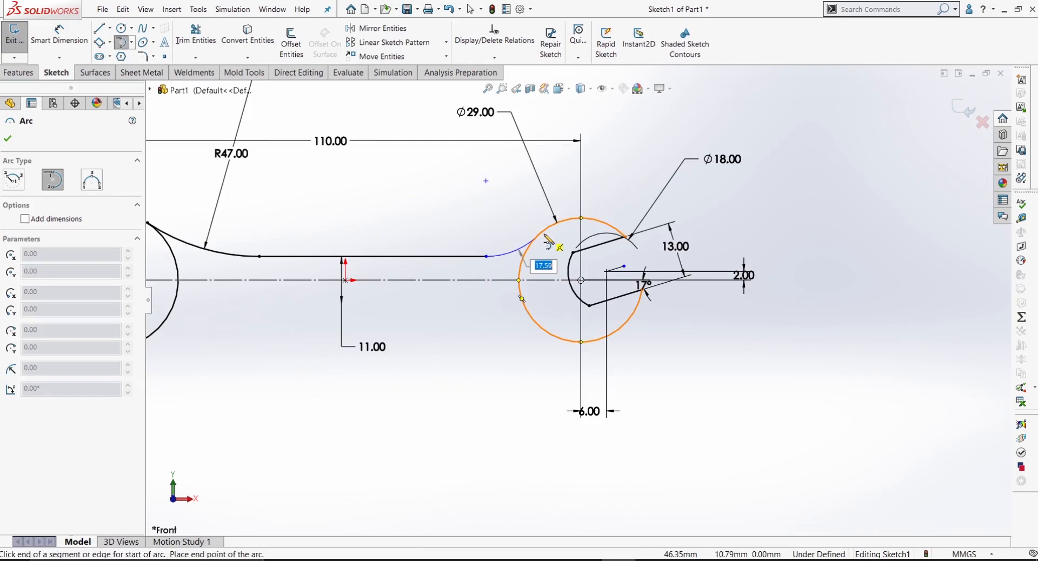
{"action": "left_click", "coordinate": [542, 232]}
{"action": "right_click", "coordinate": [519, 187]}
{"action": "left_click", "coordinate": [536, 231]}
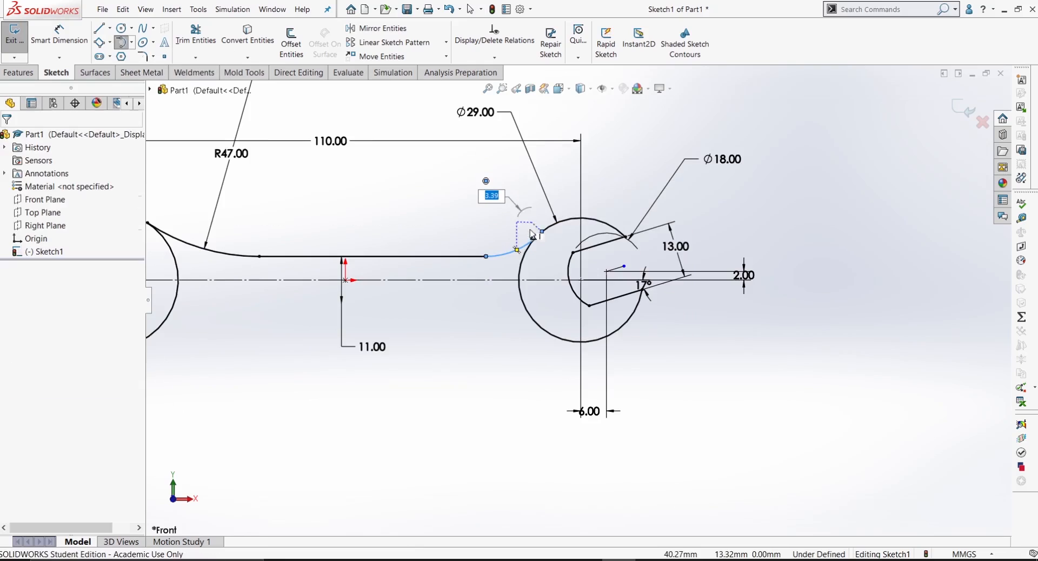
Step: Check the existing relation between the new arc and the handle's upper line
{"action": "scroll", "coordinate": [560, 250], "scroll_direction": "down", "scroll_amount": 2}
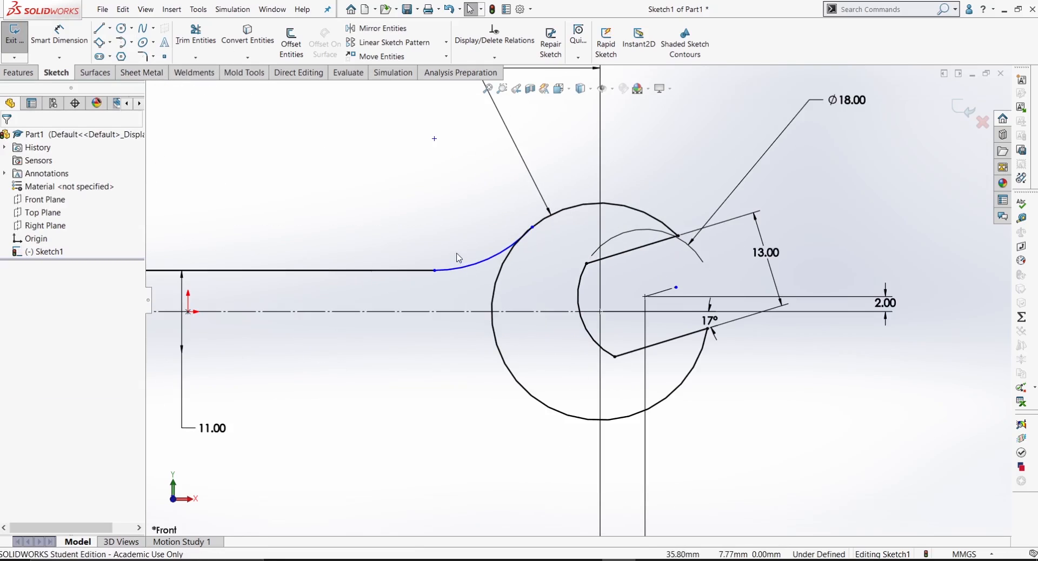
{"action": "left_click_drag", "start_coordinate": [458, 258], "coordinate": [393, 292]}
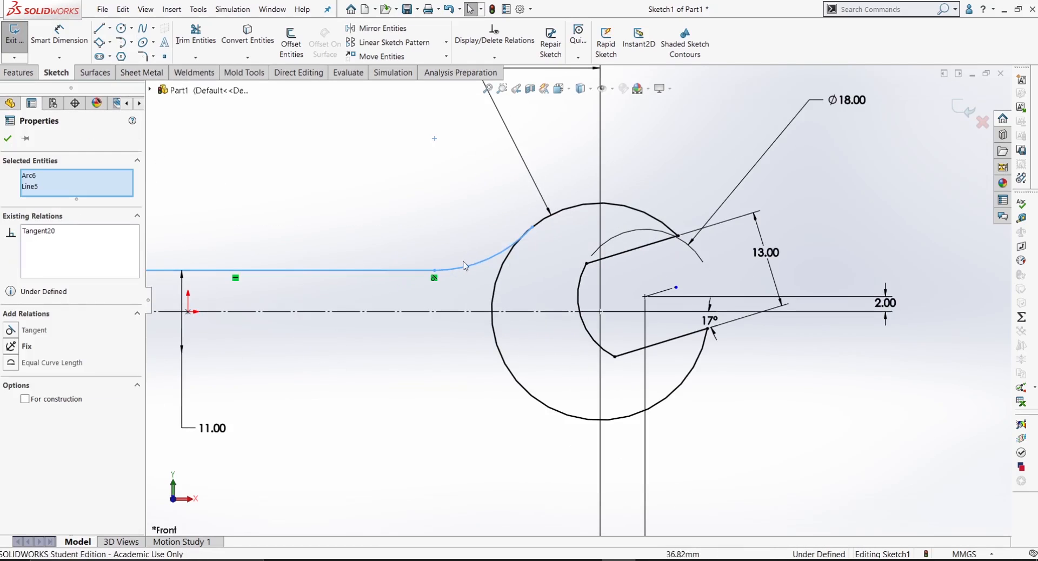
{"action": "left_click", "coordinate": [460, 242]}
{"action": "scroll", "coordinate": [519, 265], "scroll_direction": "up", "scroll_amount": 2}
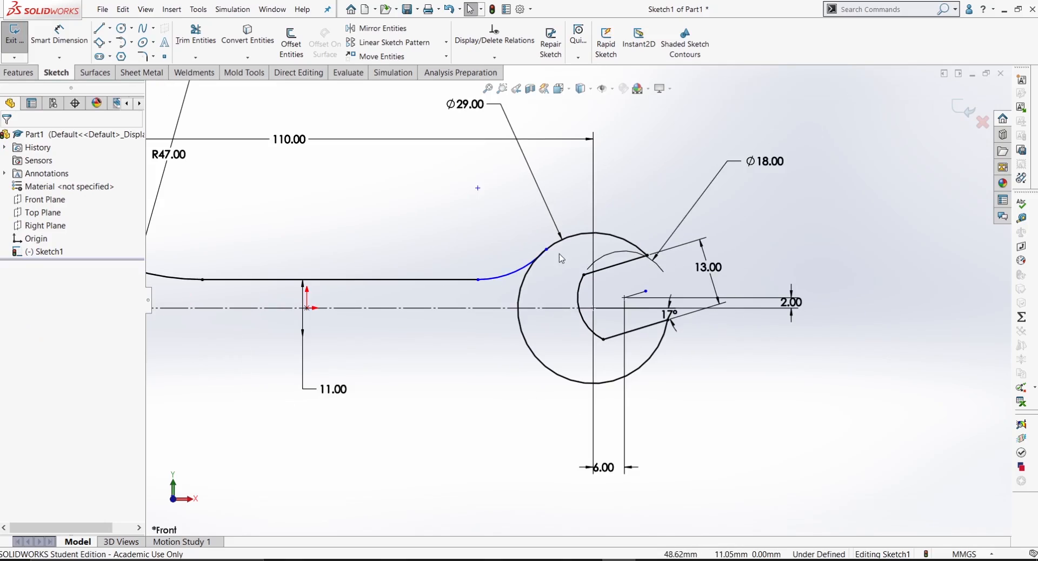
Step: Dimension the radius of the new arc between handle and second jaw as 23 mm
{"action": "key", "text": "d"}
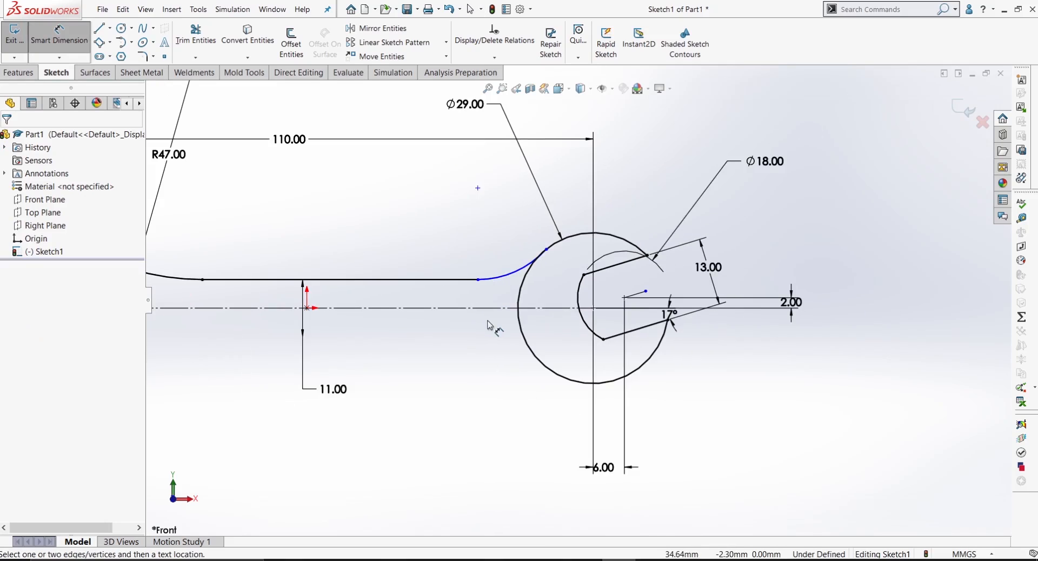
{"action": "left_click", "coordinate": [507, 282]}
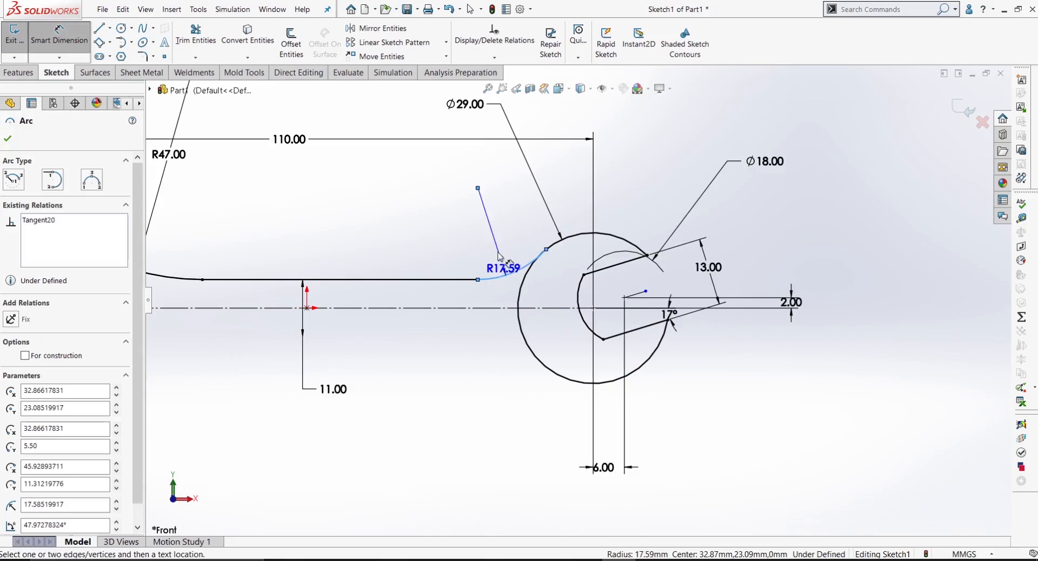
{"action": "left_click", "coordinate": [505, 232]}
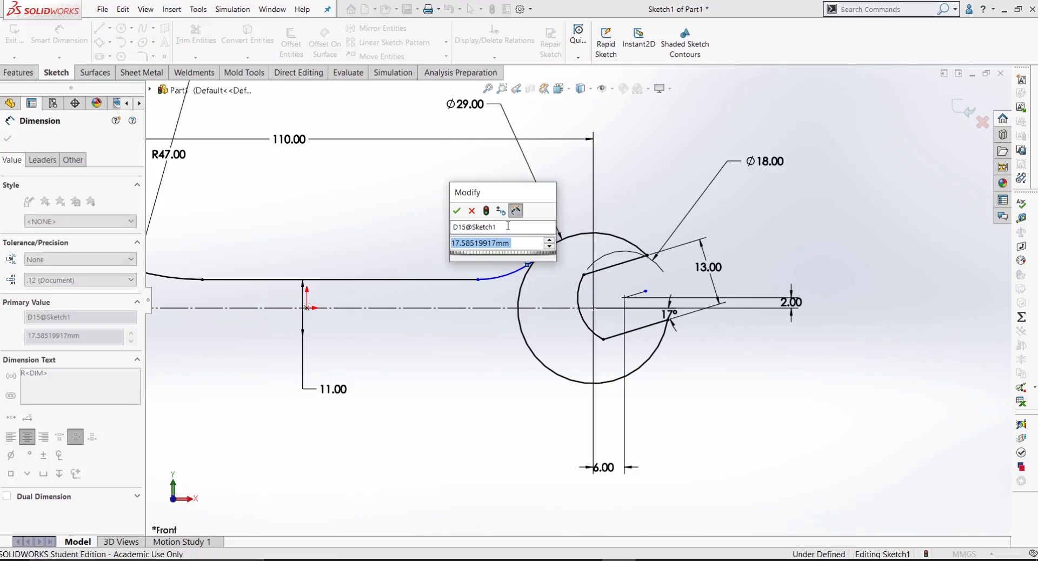
{"action": "type", "text": "22"}
{"action": "key", "text": "Return"}
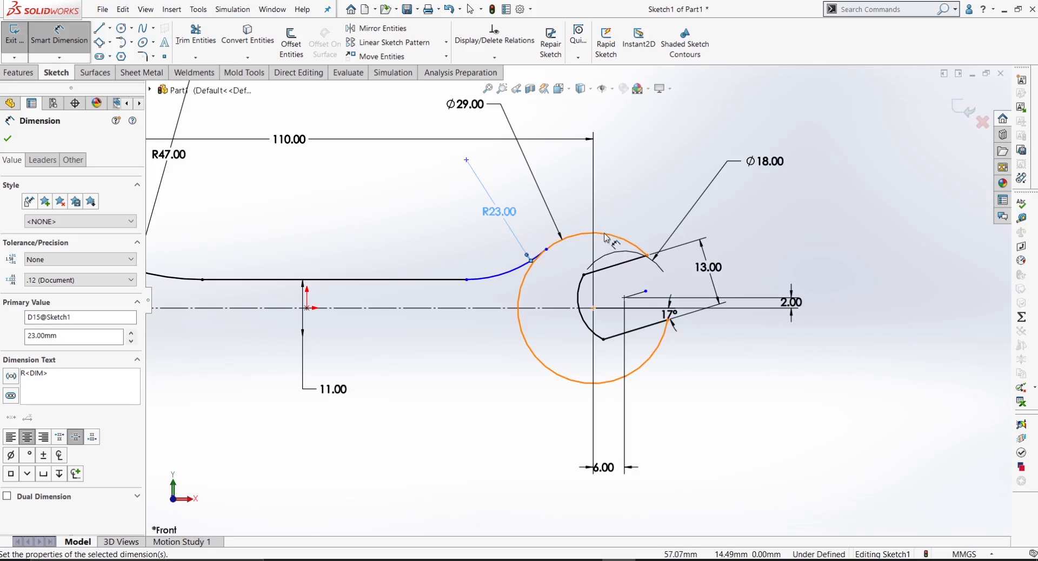
{"action": "left_click", "coordinate": [611, 205]}
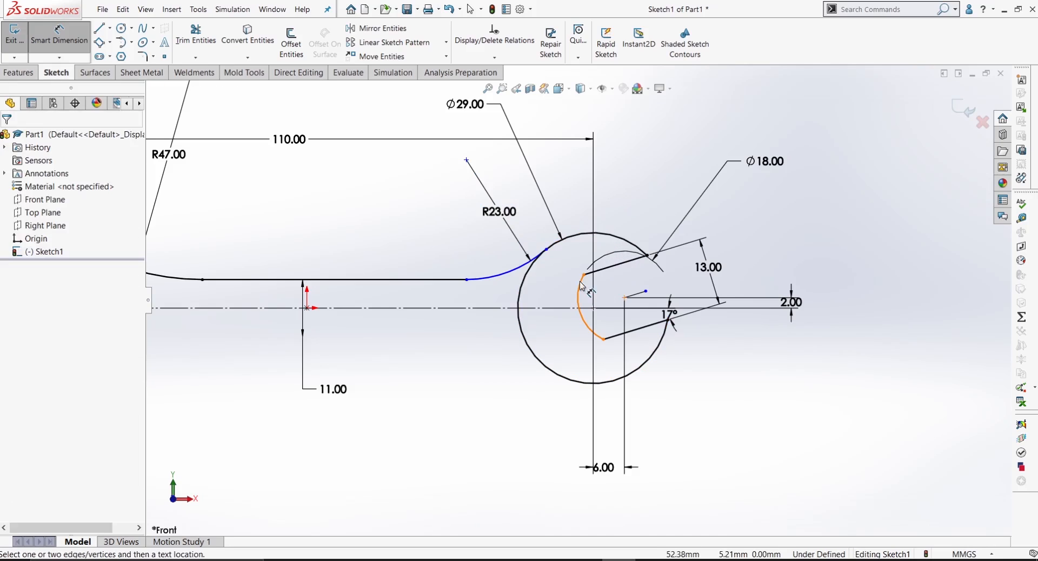
{"action": "key", "text": "Escape"}
Step: Make the 23 mm radius arc tangent to the 29 mm outer circle
{"action": "scroll", "coordinate": [547, 260], "scroll_direction": "down", "scroll_amount": 4}
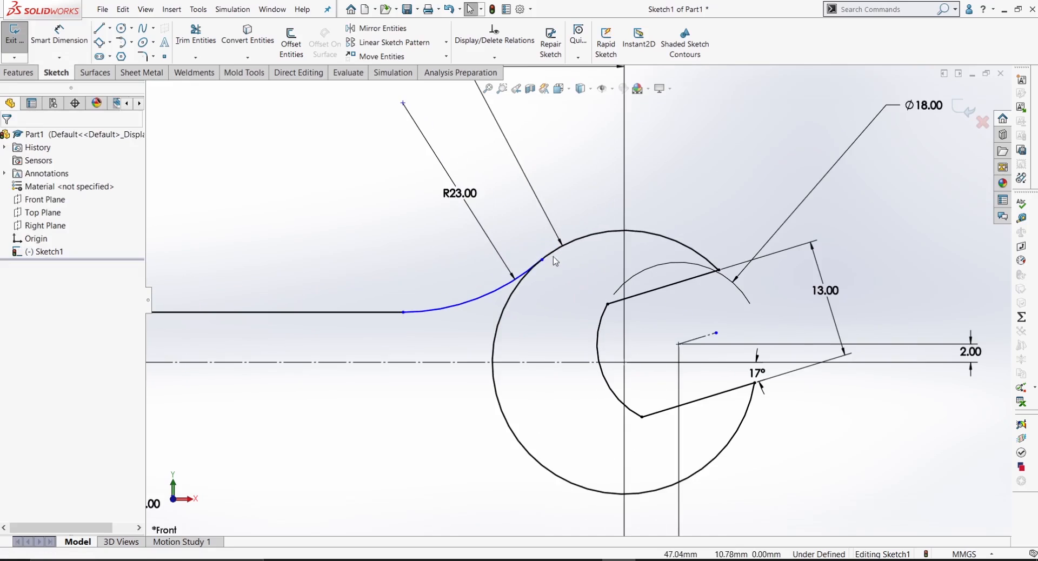
{"action": "left_click", "coordinate": [517, 292], "text": "ctrl"}
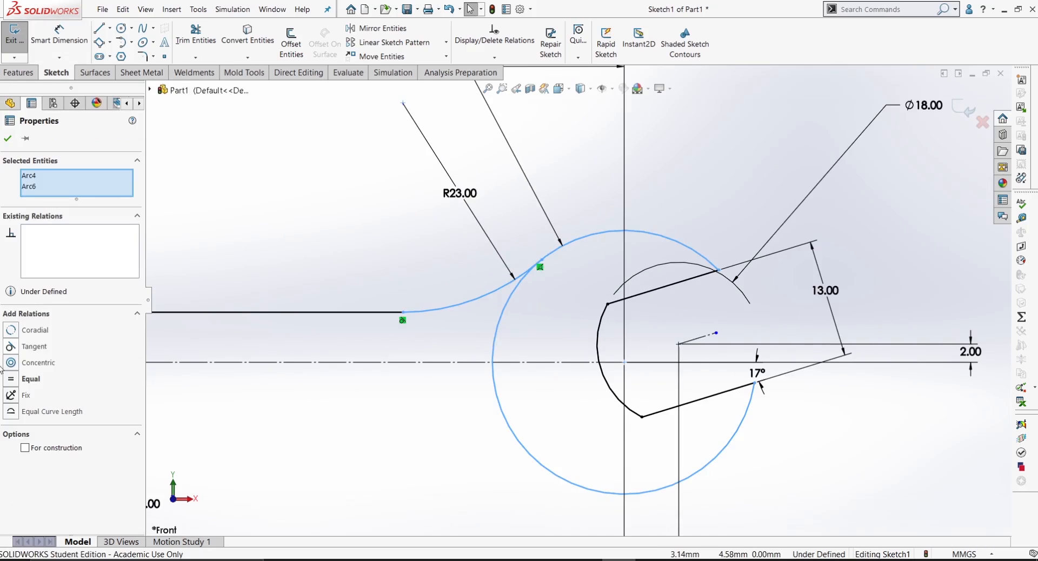
{"action": "left_click", "coordinate": [11, 347]}
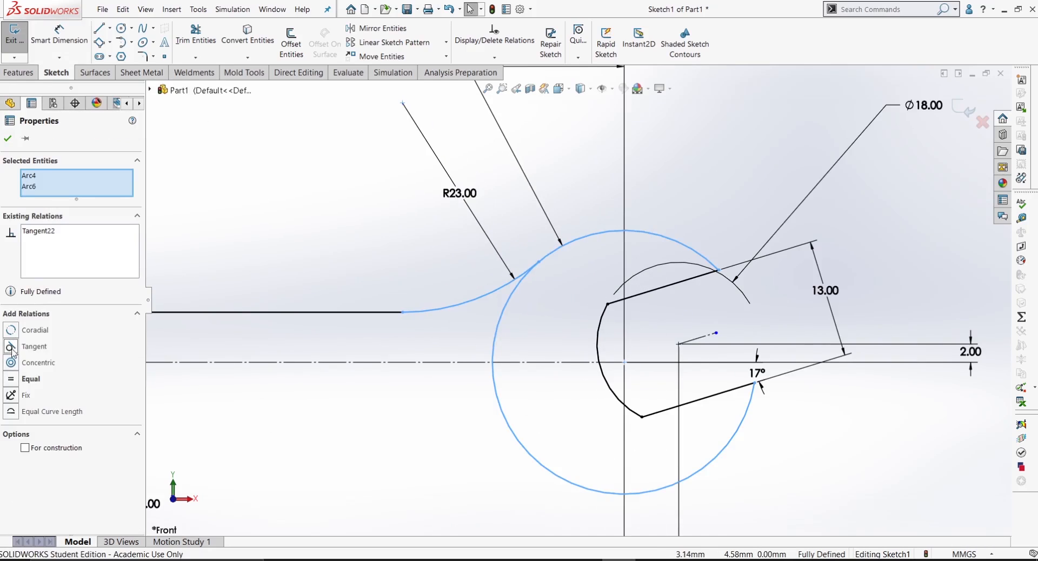
{"action": "left_click", "coordinate": [317, 225]}
{"action": "scroll", "coordinate": [391, 285], "scroll_direction": "up", "scroll_amount": 6}
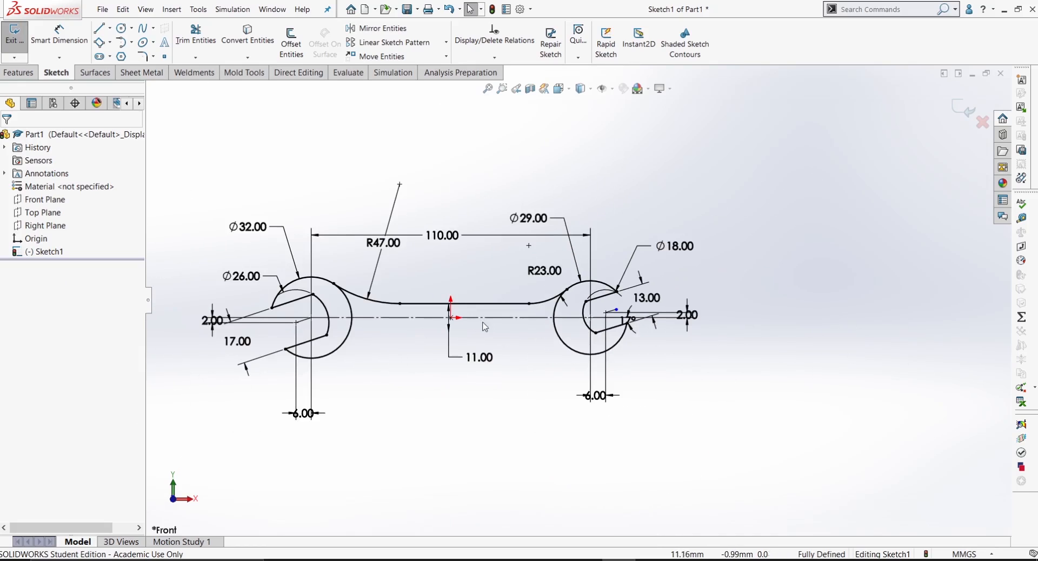
Step: Try to mirror the handle's upper line together with the arcs at both of its ends
{"action": "scroll", "coordinate": [502, 331], "scroll_direction": "down", "scroll_amount": 2}
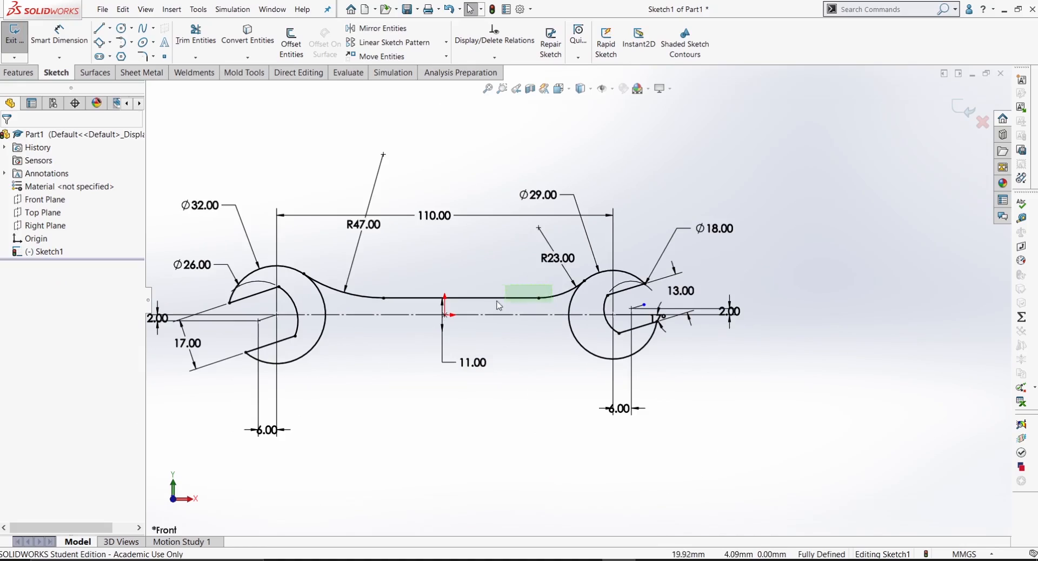
{"action": "left_click_drag", "start_coordinate": [498, 306], "coordinate": [362, 302]}
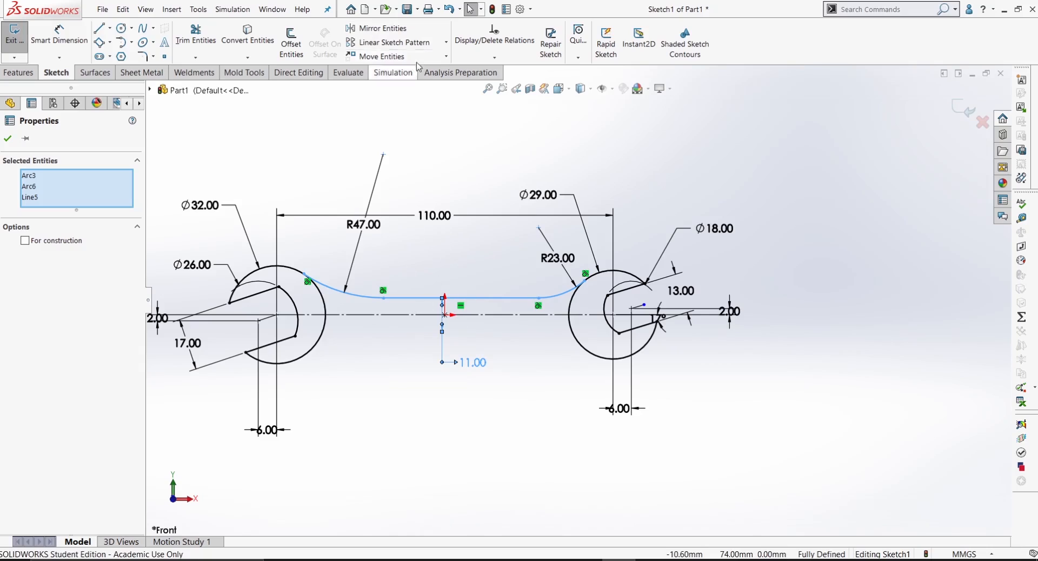
{"action": "left_click", "coordinate": [377, 28]}
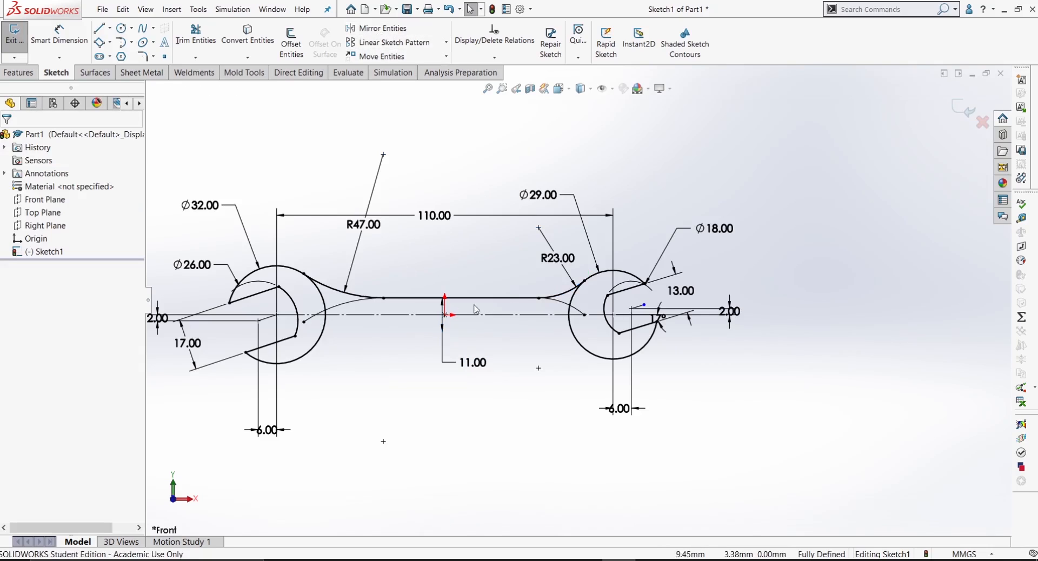
{"action": "left_click", "coordinate": [448, 9]}
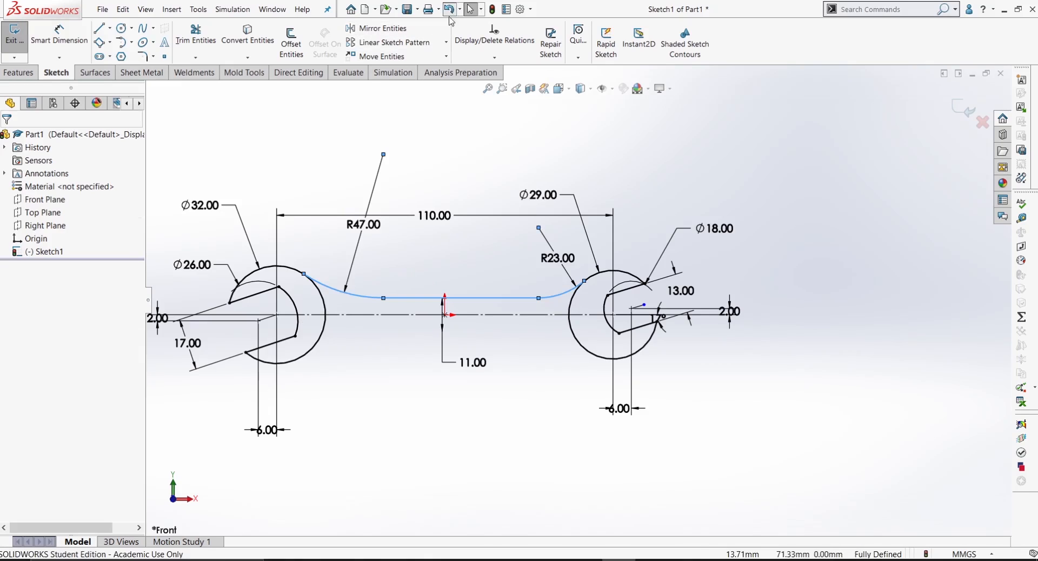
{"action": "left_click", "coordinate": [446, 164]}
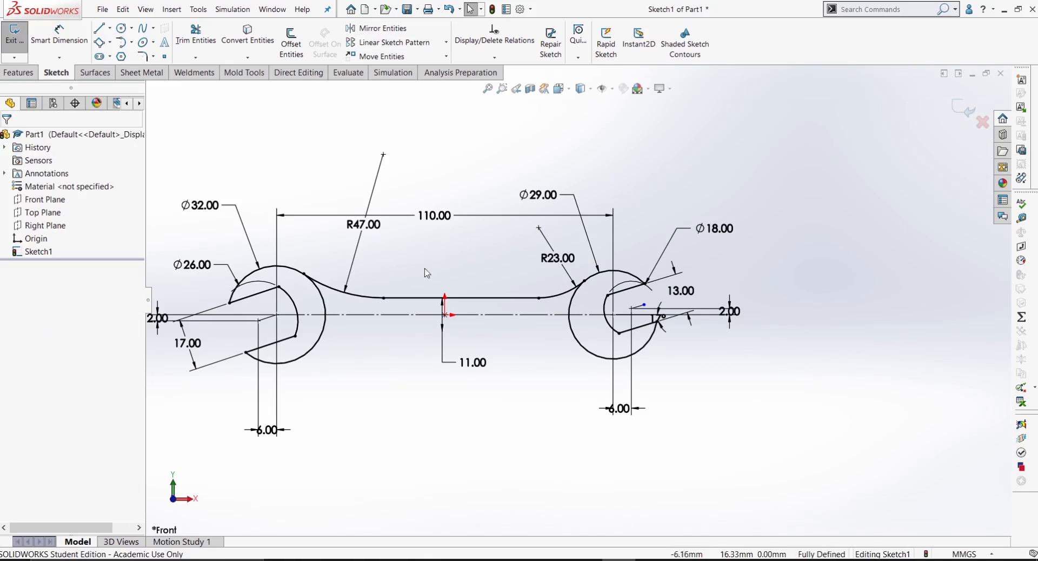
Step: Mirror the handle's upper line and both adjoining arcs about the horizontal centerline, keeping the original entities
{"action": "left_click", "coordinate": [388, 31]}
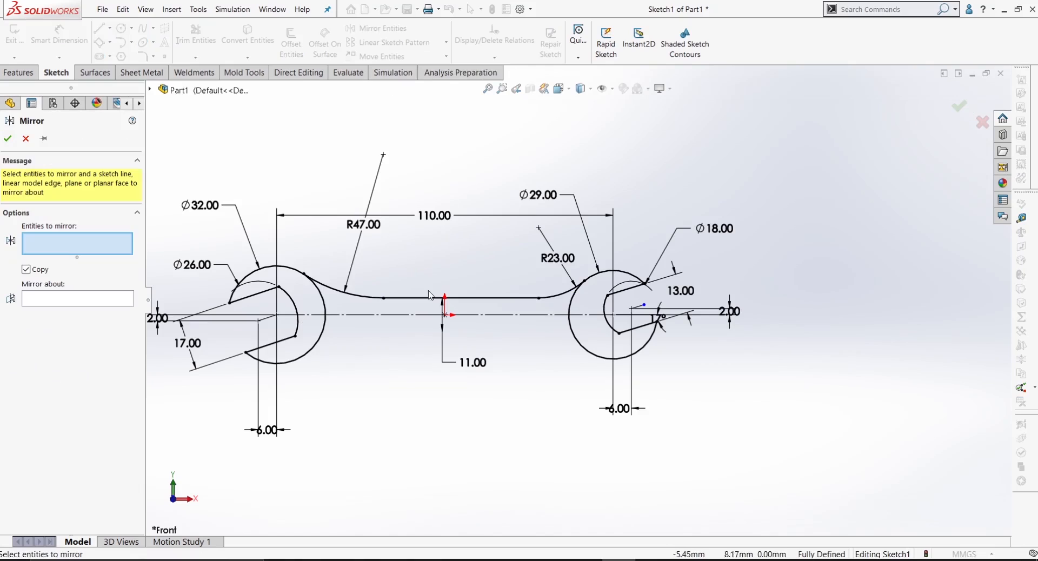
{"action": "left_click_drag", "start_coordinate": [501, 302], "coordinate": [352, 312]}
{"action": "left_click", "coordinate": [98, 323]}
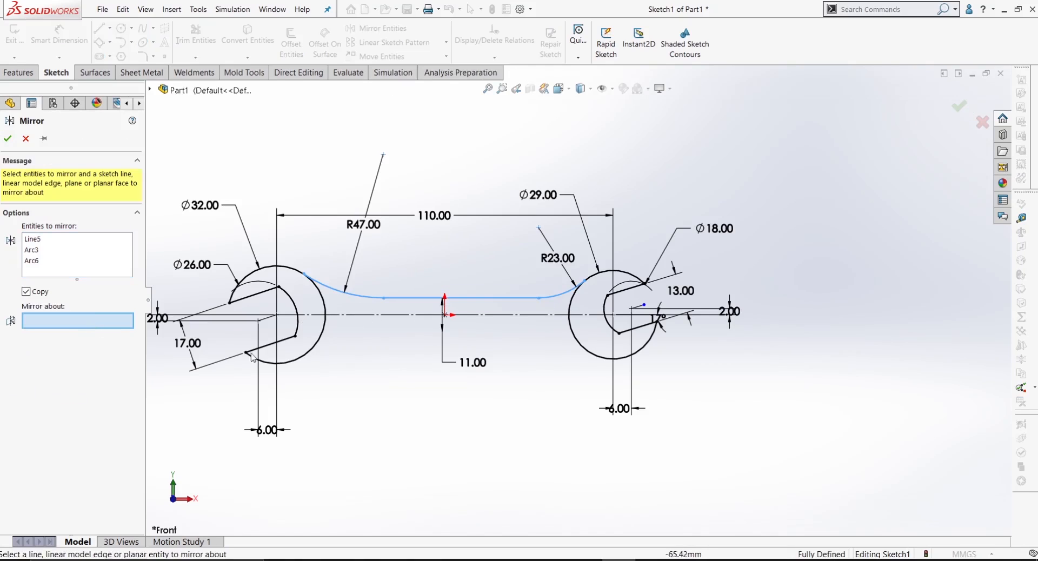
{"action": "left_click", "coordinate": [425, 315]}
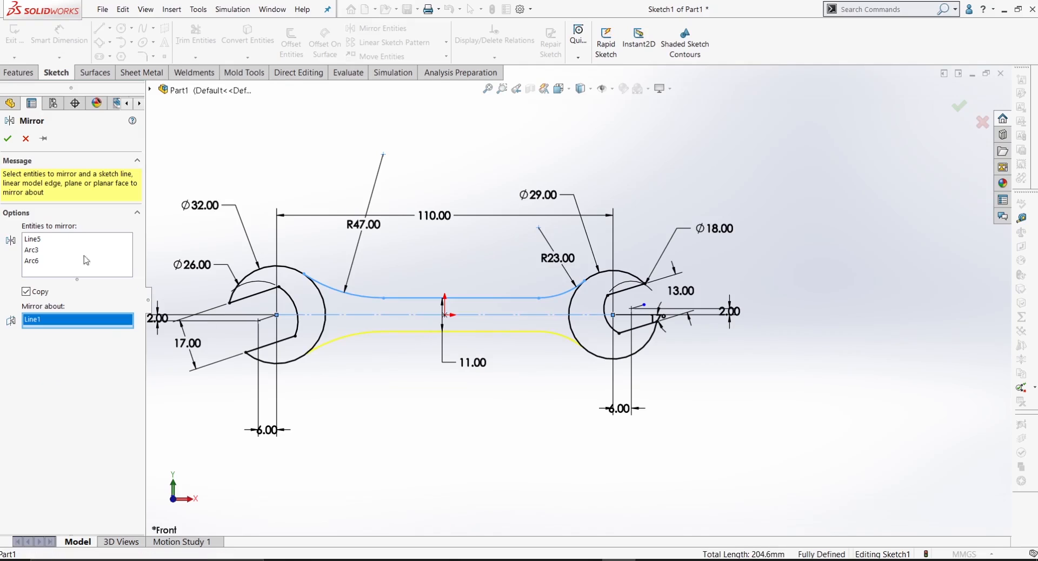
{"action": "left_click", "coordinate": [7, 138]}
Step: Spread the second jaw's 18, 13, 2, 6 and 29 mm dimension labels clear of the geometry, with the 18 mm diameter below the handle
{"action": "scroll", "coordinate": [468, 325], "scroll_direction": "up", "scroll_amount": 3}
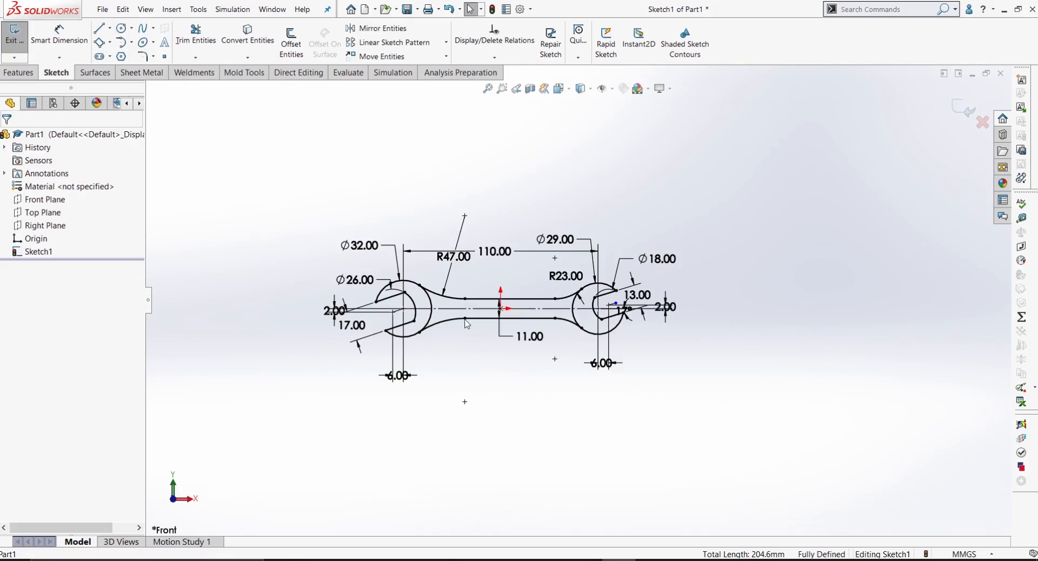
{"action": "scroll", "coordinate": [467, 341], "scroll_direction": "down", "scroll_amount": 4}
{"action": "scroll", "coordinate": [573, 305], "scroll_direction": "up", "scroll_amount": 2}
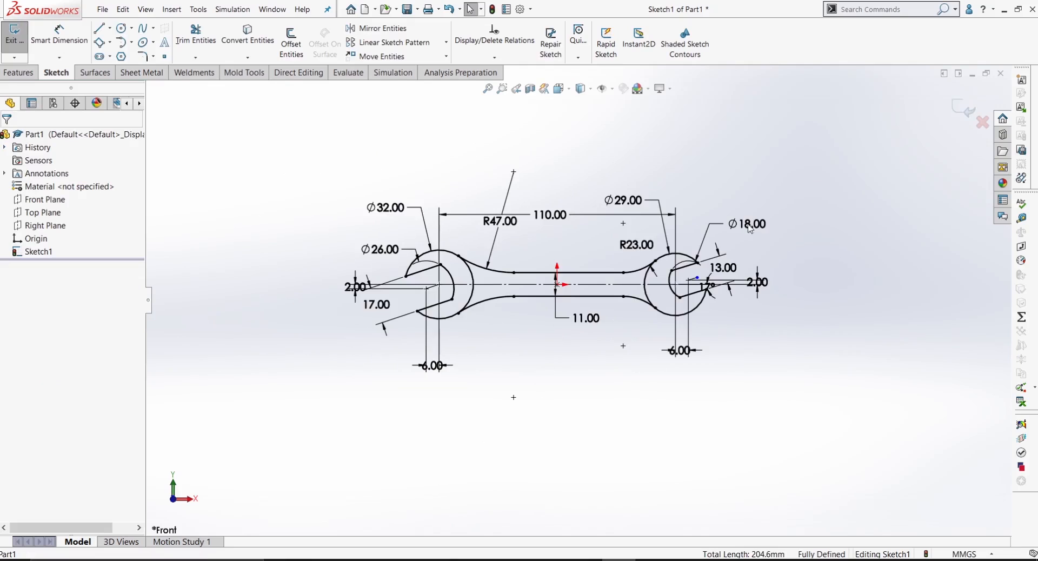
{"action": "left_click_drag", "start_coordinate": [750, 229], "coordinate": [767, 214]}
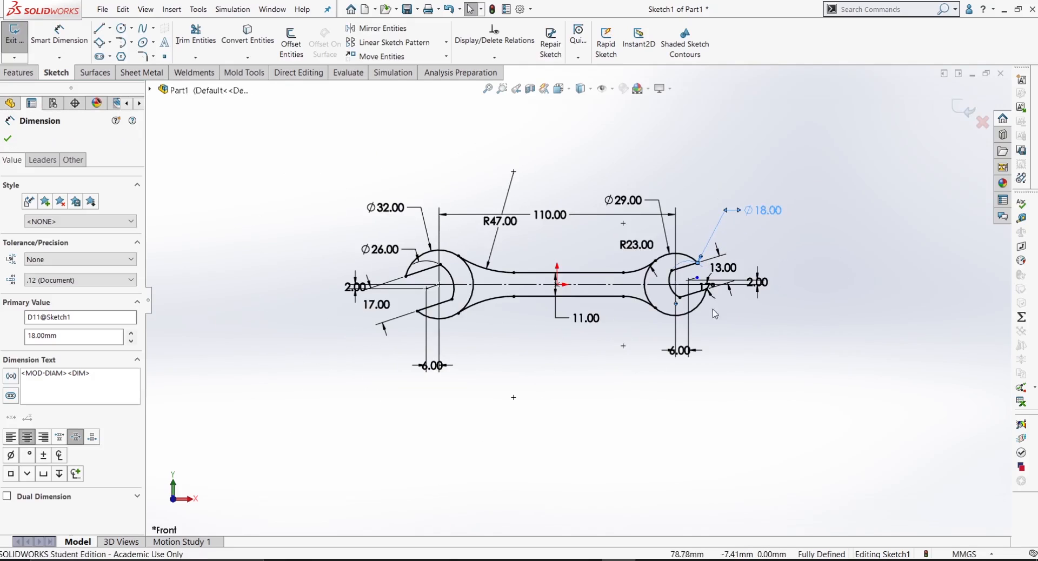
{"action": "scroll", "coordinate": [716, 311], "scroll_direction": "down", "scroll_amount": 1}
{"action": "left_click_drag", "start_coordinate": [714, 274], "coordinate": [775, 259]}
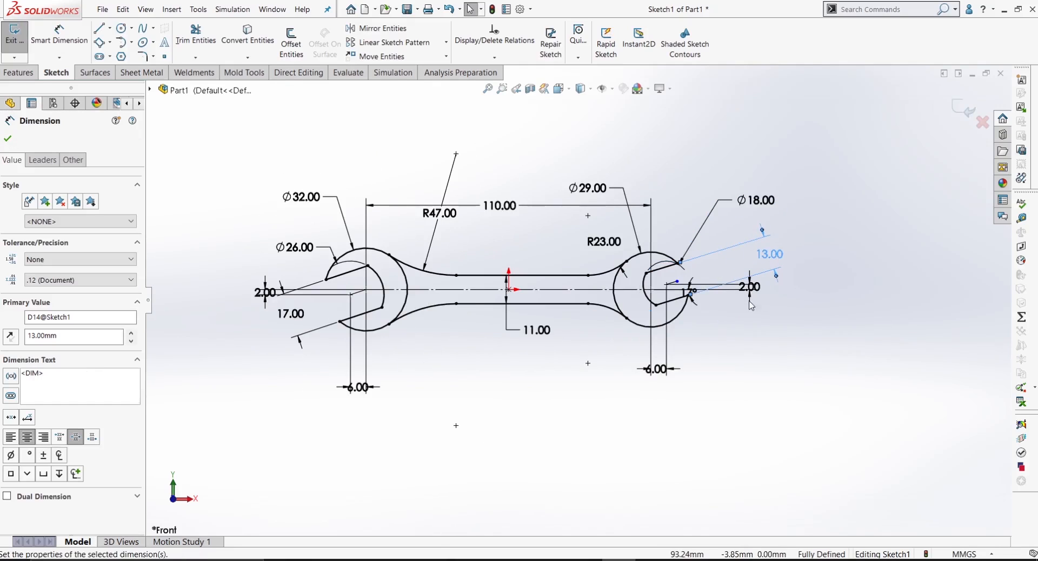
{"action": "left_click_drag", "start_coordinate": [752, 306], "coordinate": [787, 340]}
{"action": "left_click", "coordinate": [733, 356]}
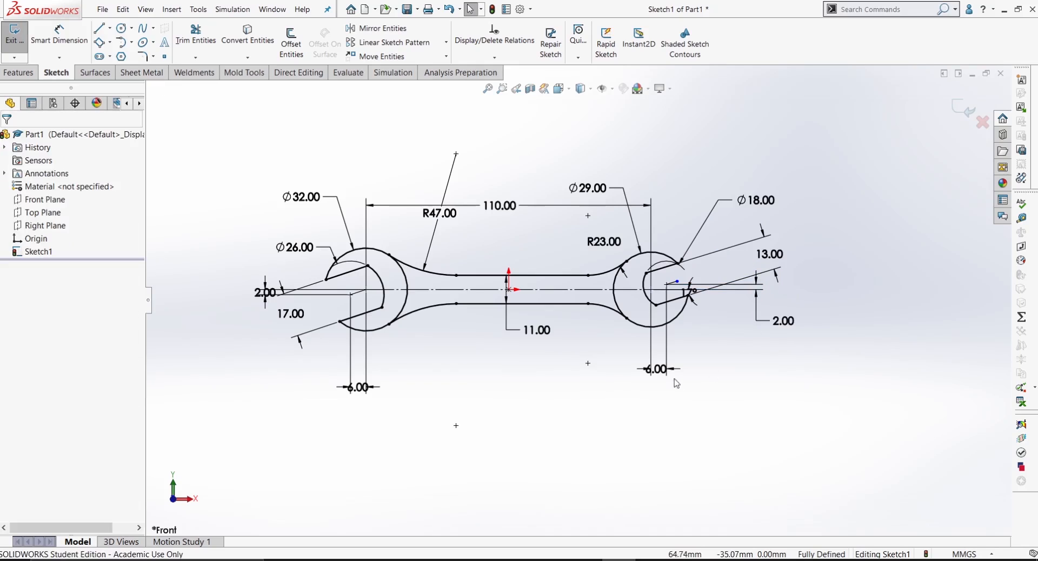
{"action": "left_click_drag", "start_coordinate": [657, 370], "coordinate": [702, 356]}
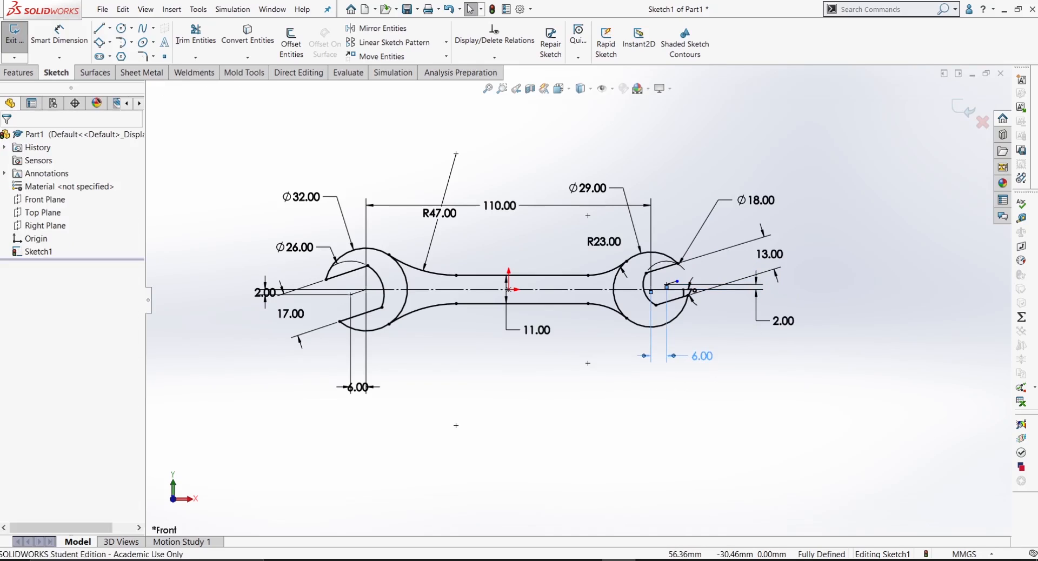
{"action": "mouse_move", "coordinate": [592, 192]}
{"action": "left_mouse_down"}
{"action": "mouse_move", "coordinate": [703, 165]}
{"action": "mouse_move", "coordinate": [745, 171]}
{"action": "mouse_move", "coordinate": [695, 240]}
{"action": "mouse_move", "coordinate": [605, 287]}
{"action": "mouse_move", "coordinate": [592, 347]}
{"action": "left_mouse_up"}
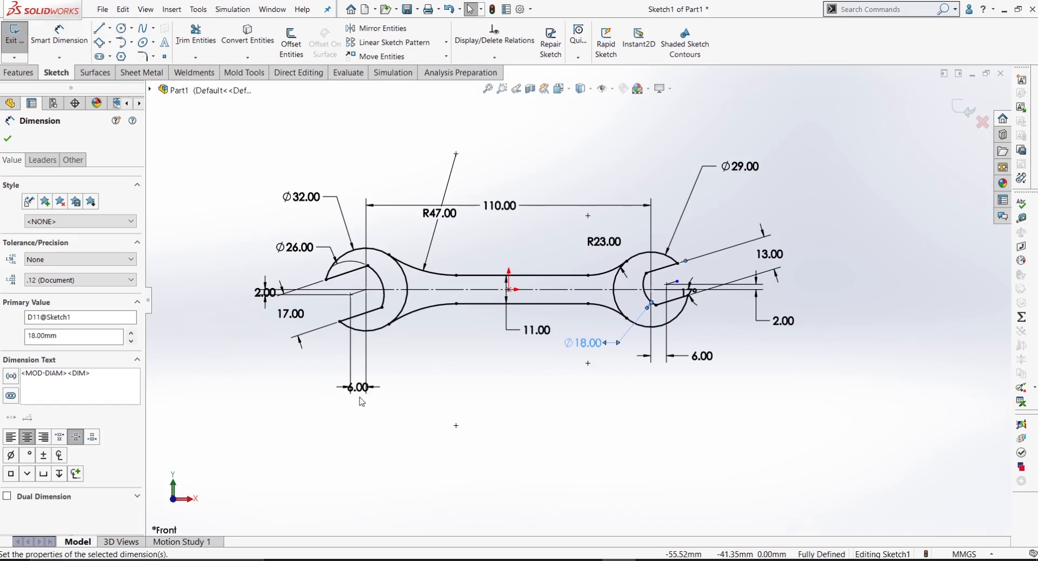
Step: Move the first jaw's 6 and 2 mm offset labels outside their extension lines and its 26 mm diameter label below the handle
{"action": "left_click_drag", "start_coordinate": [361, 392], "coordinate": [391, 392]}
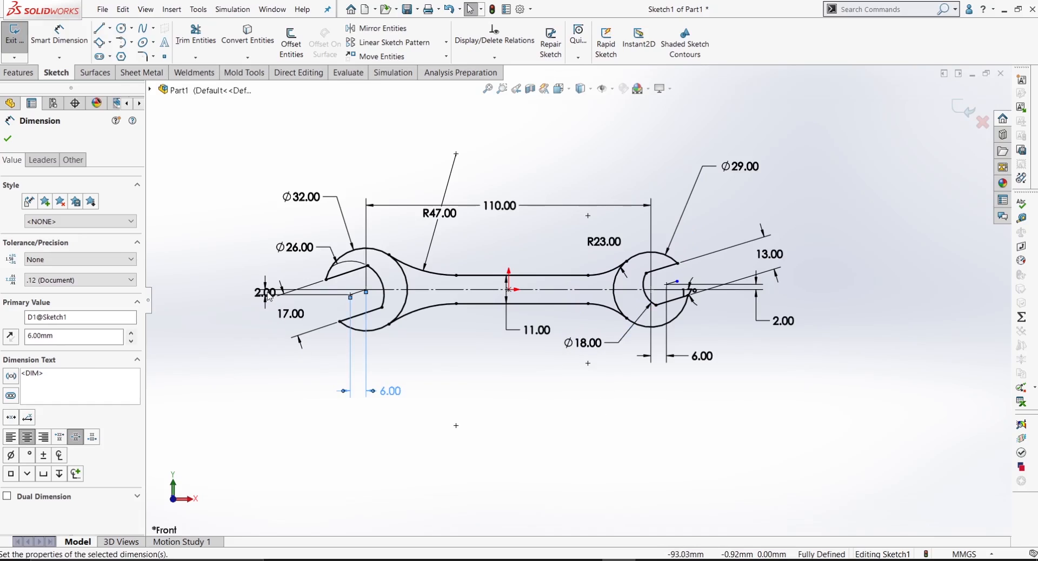
{"action": "mouse_move", "coordinate": [266, 292]}
{"action": "left_mouse_down"}
{"action": "mouse_move", "coordinate": [235, 294]}
{"action": "mouse_move", "coordinate": [235, 316]}
{"action": "left_mouse_up"}
{"action": "left_click", "coordinate": [225, 355]}
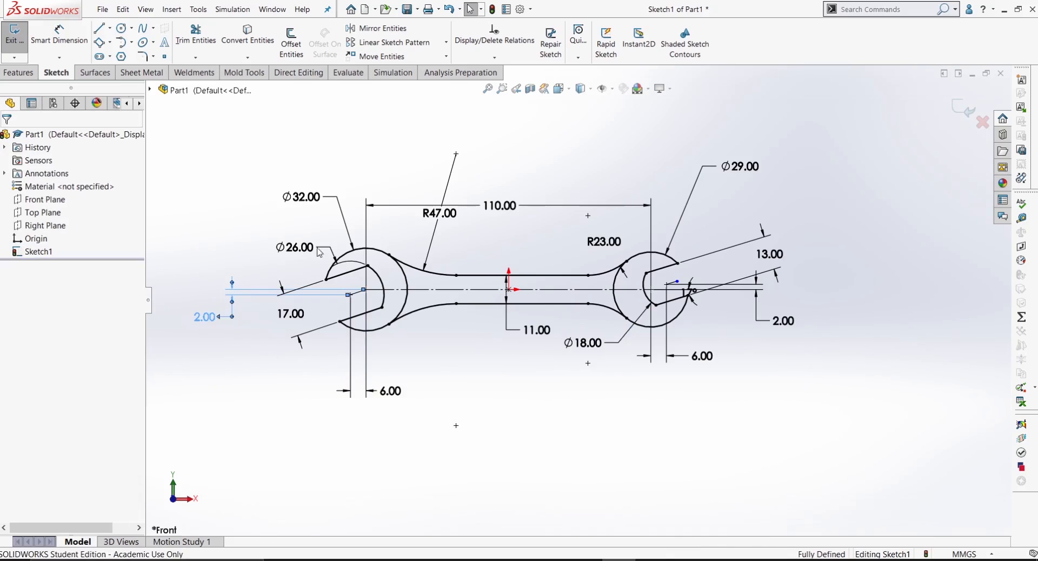
{"action": "left_click_drag", "start_coordinate": [303, 246], "coordinate": [487, 322]}
{"action": "left_click", "coordinate": [453, 354]}
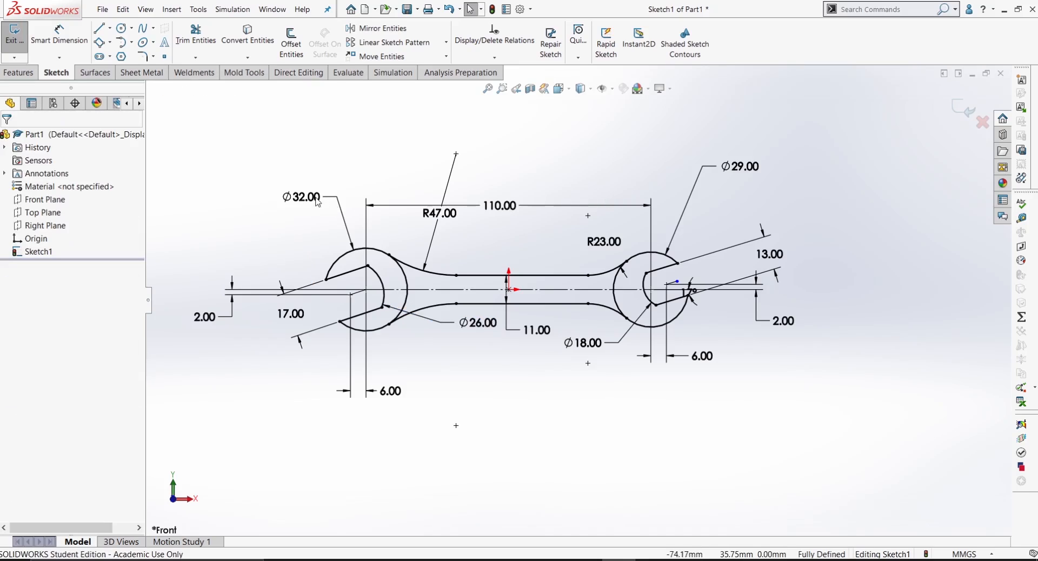
Step: Rearrange the labels above the wrench: shift the 32 mm diameter and R47 labels slightly and raise the 110 mm length dimension
{"action": "left_click_drag", "start_coordinate": [315, 198], "coordinate": [336, 196]}
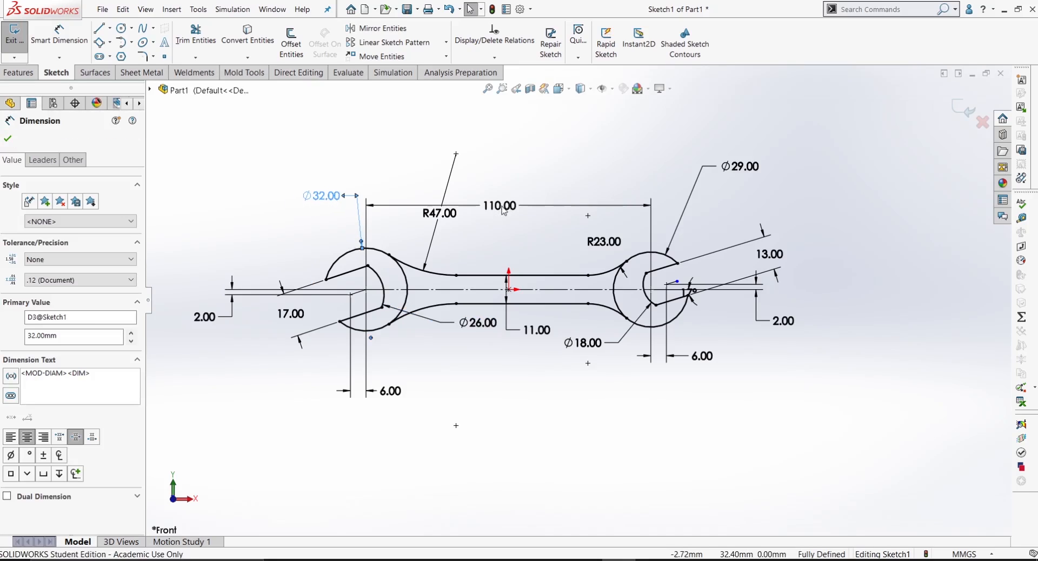
{"action": "left_click_drag", "start_coordinate": [565, 205], "coordinate": [562, 134]}
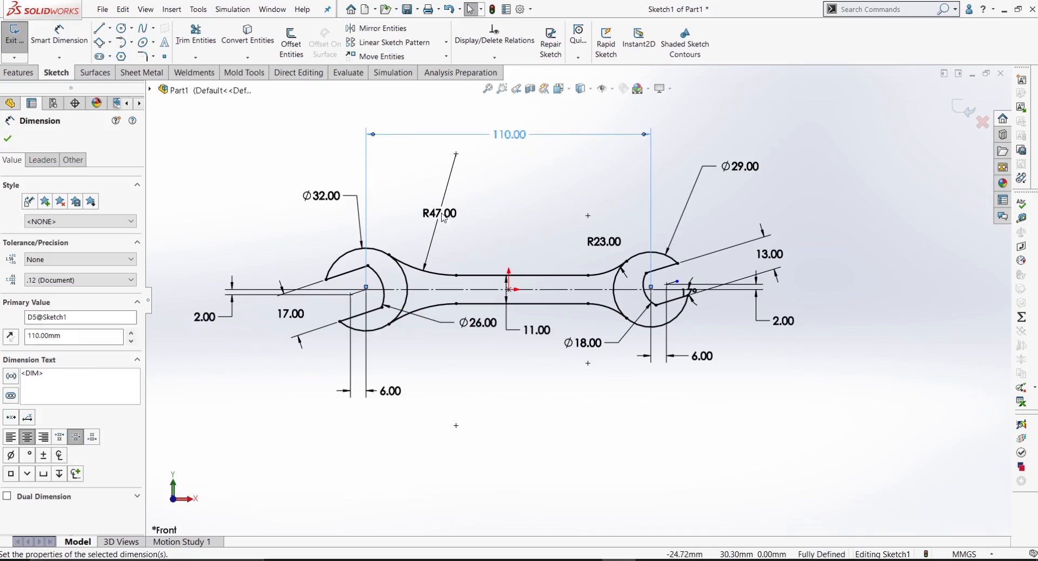
{"action": "left_click_drag", "start_coordinate": [446, 219], "coordinate": [430, 220]}
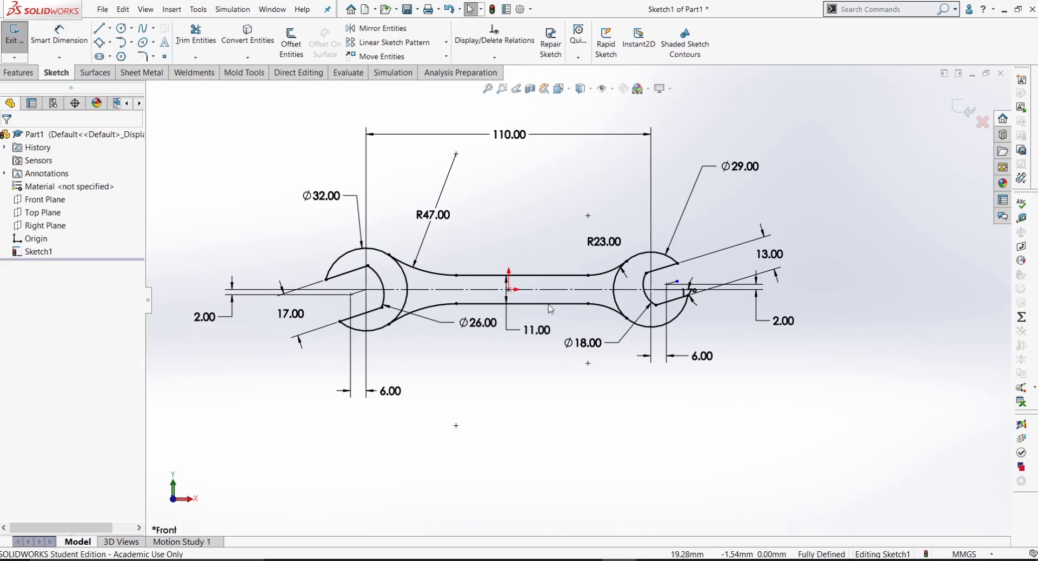
Step: Bring the first jaw's 6 mm offset label closer, lower its 26 mm diameter label, and place the 11 mm handle width label above the handle
{"action": "left_click_drag", "start_coordinate": [395, 398], "coordinate": [406, 373]}
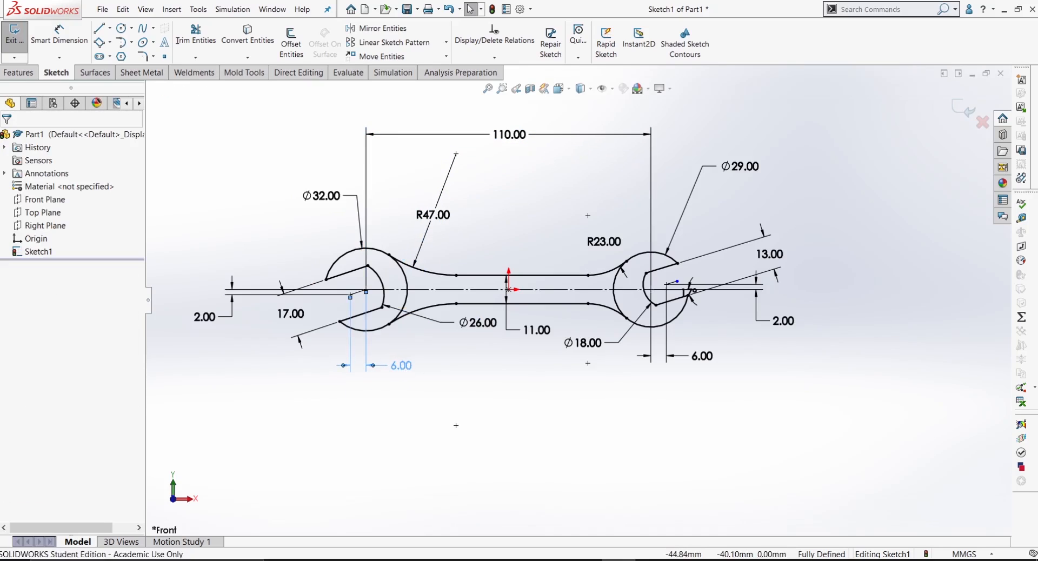
{"action": "scroll", "coordinate": [541, 368], "scroll_direction": "up", "scroll_amount": 1}
{"action": "left_click_drag", "start_coordinate": [493, 326], "coordinate": [502, 368]}
{"action": "left_click", "coordinate": [568, 375]}
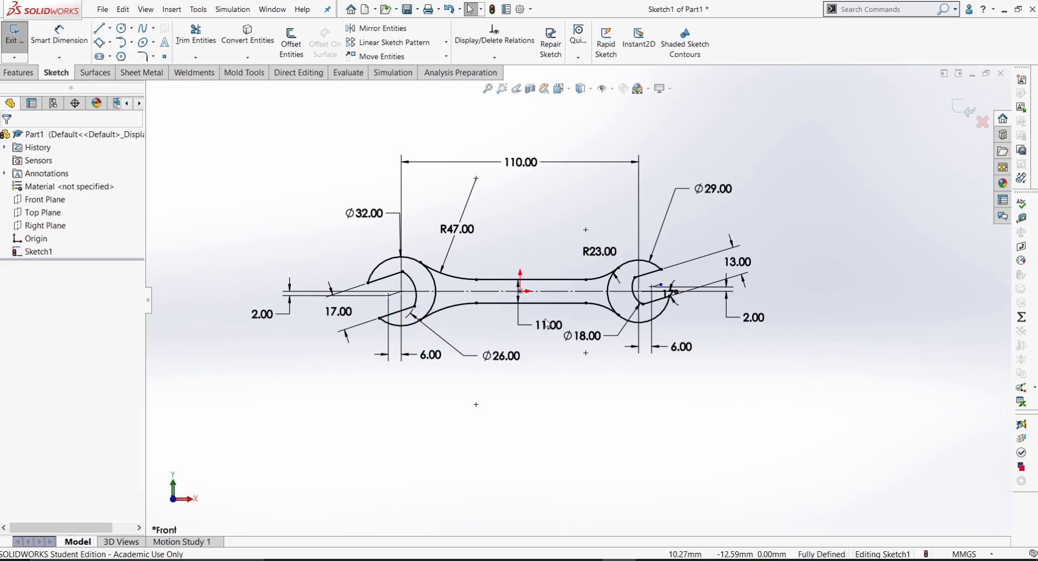
{"action": "left_click_drag", "start_coordinate": [549, 328], "coordinate": [510, 201]}
{"action": "left_click", "coordinate": [678, 399]}
{"action": "scroll", "coordinate": [684, 390], "scroll_direction": "up", "scroll_amount": 1}
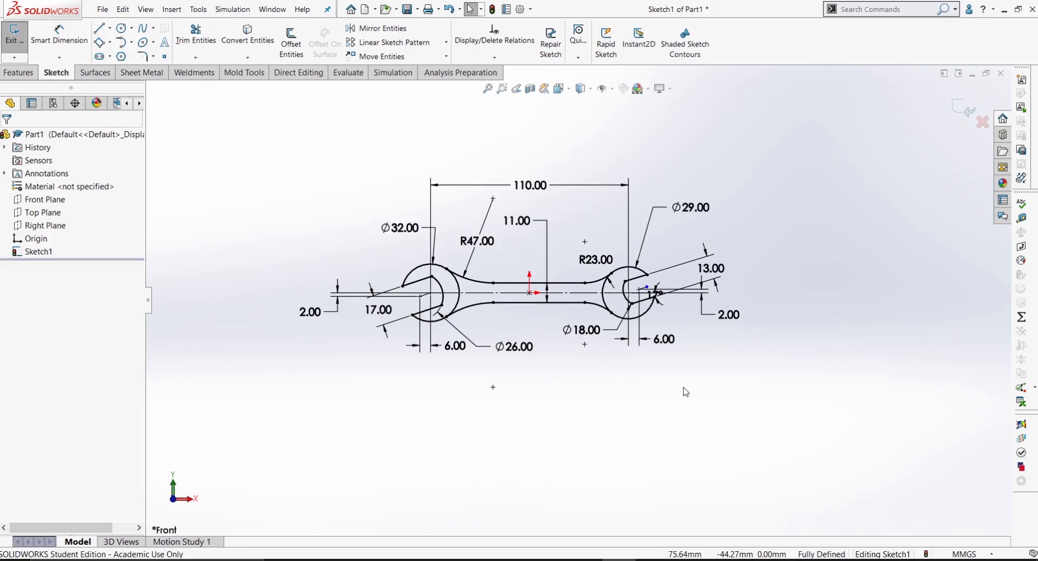